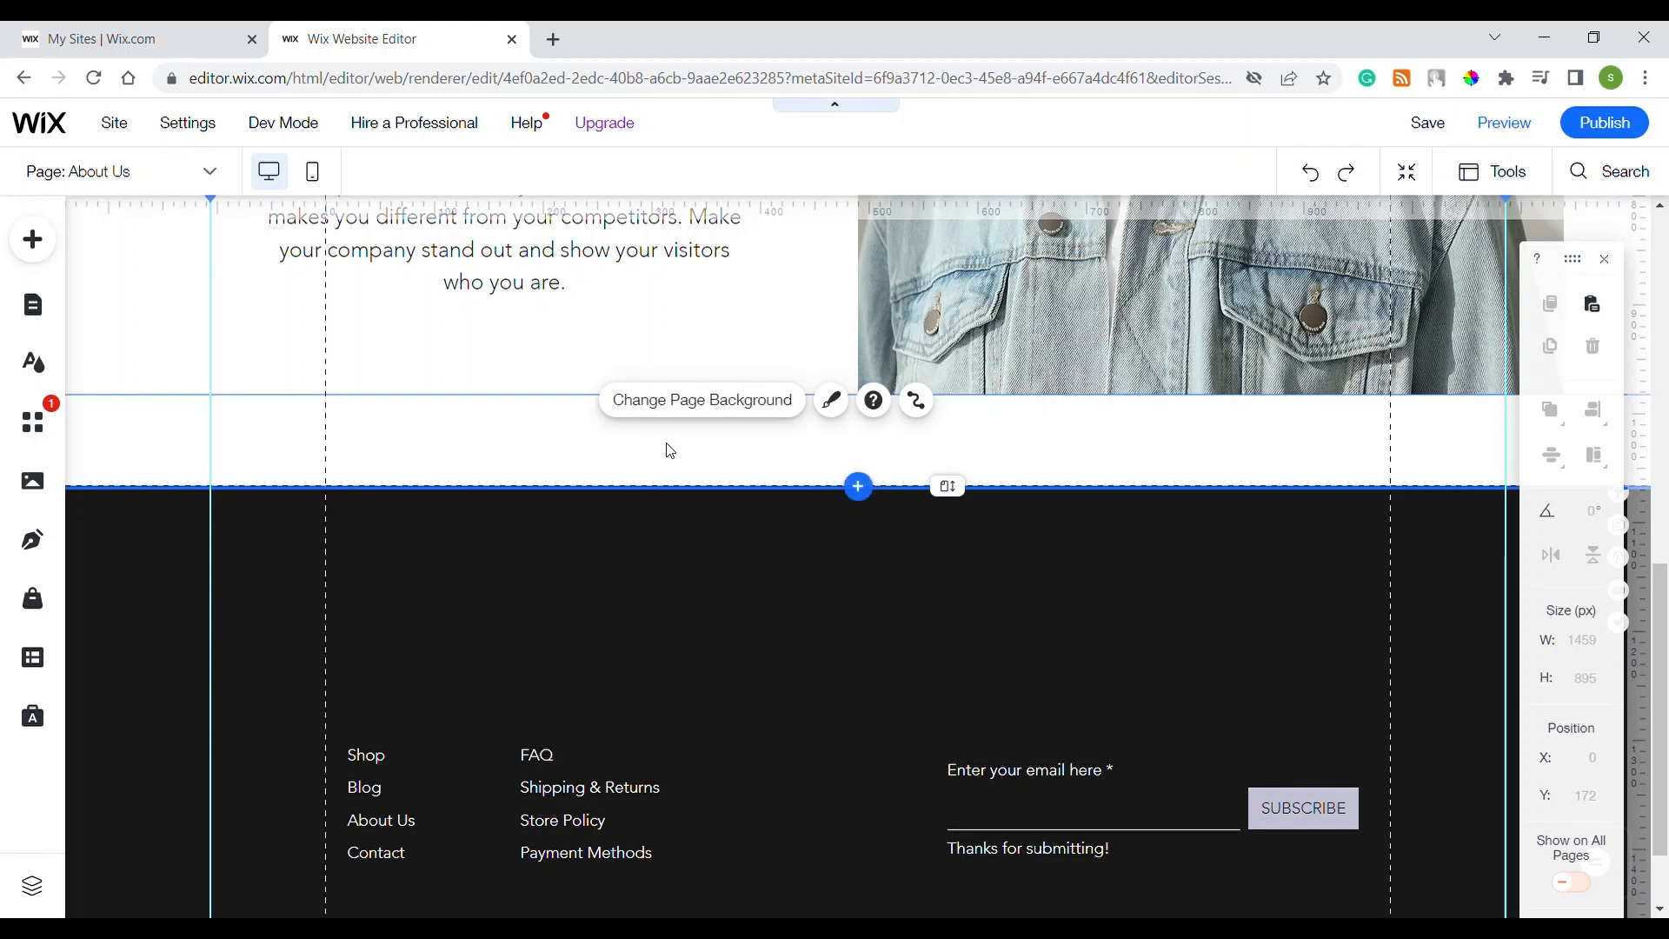
Step: Add a Classic strip below the About Us intro and give it a plain white background
{"action": "left_click", "coordinate": [858, 486]}
{"action": "left_click", "coordinate": [615, 608]}
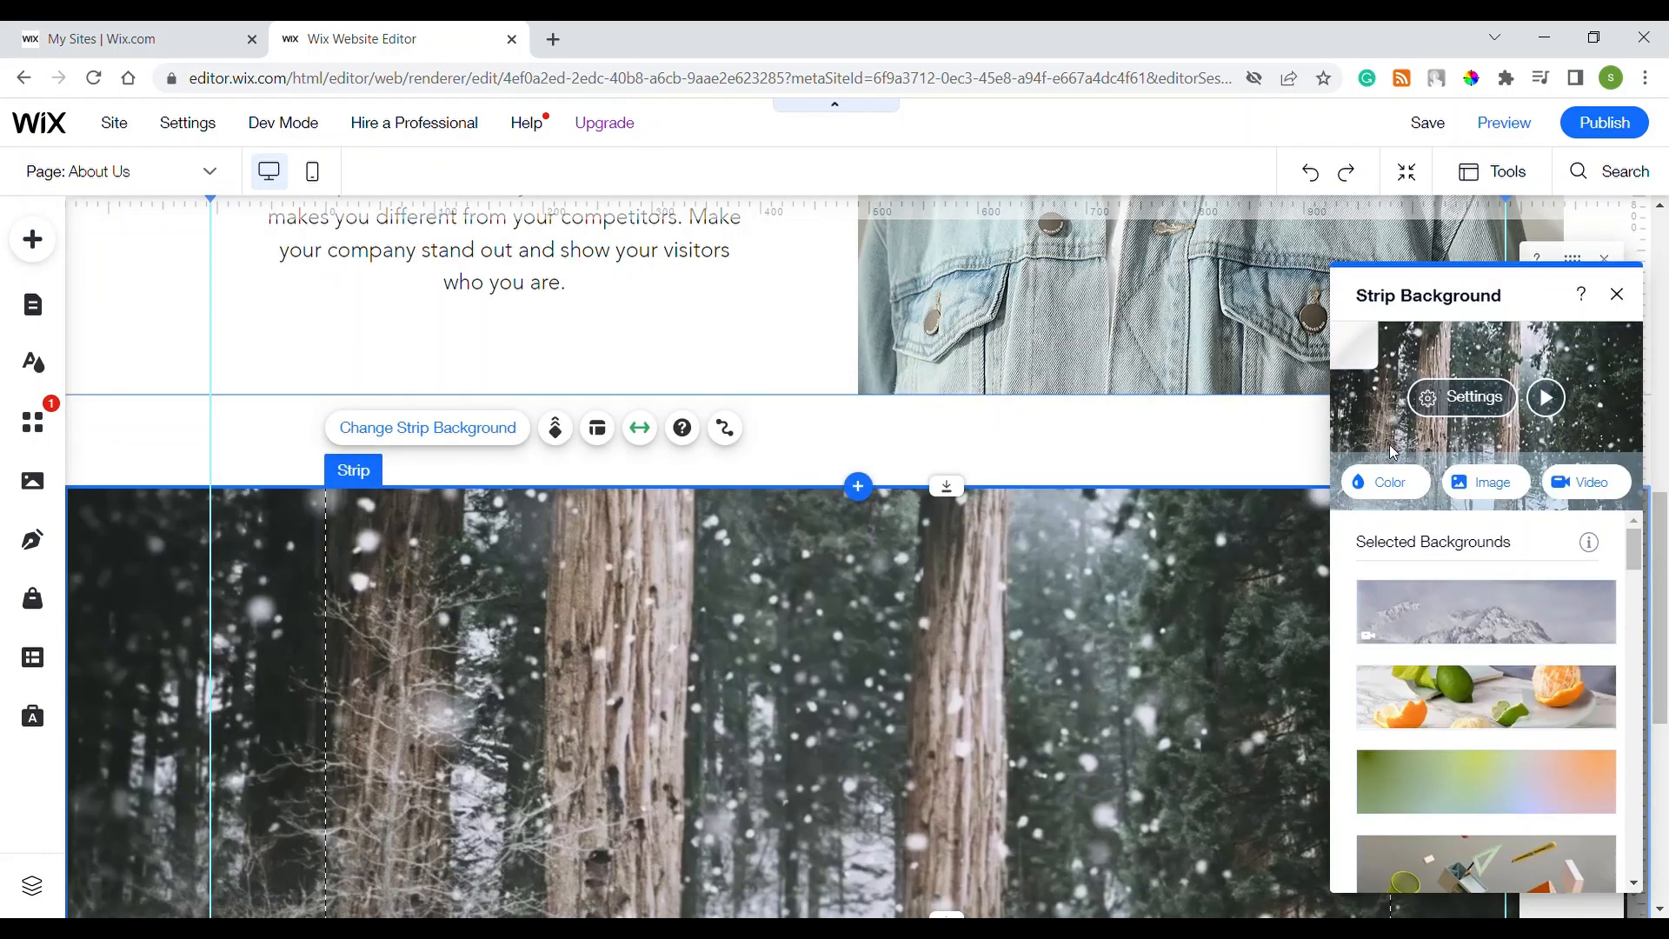
{"action": "left_click", "coordinate": [1391, 483]}
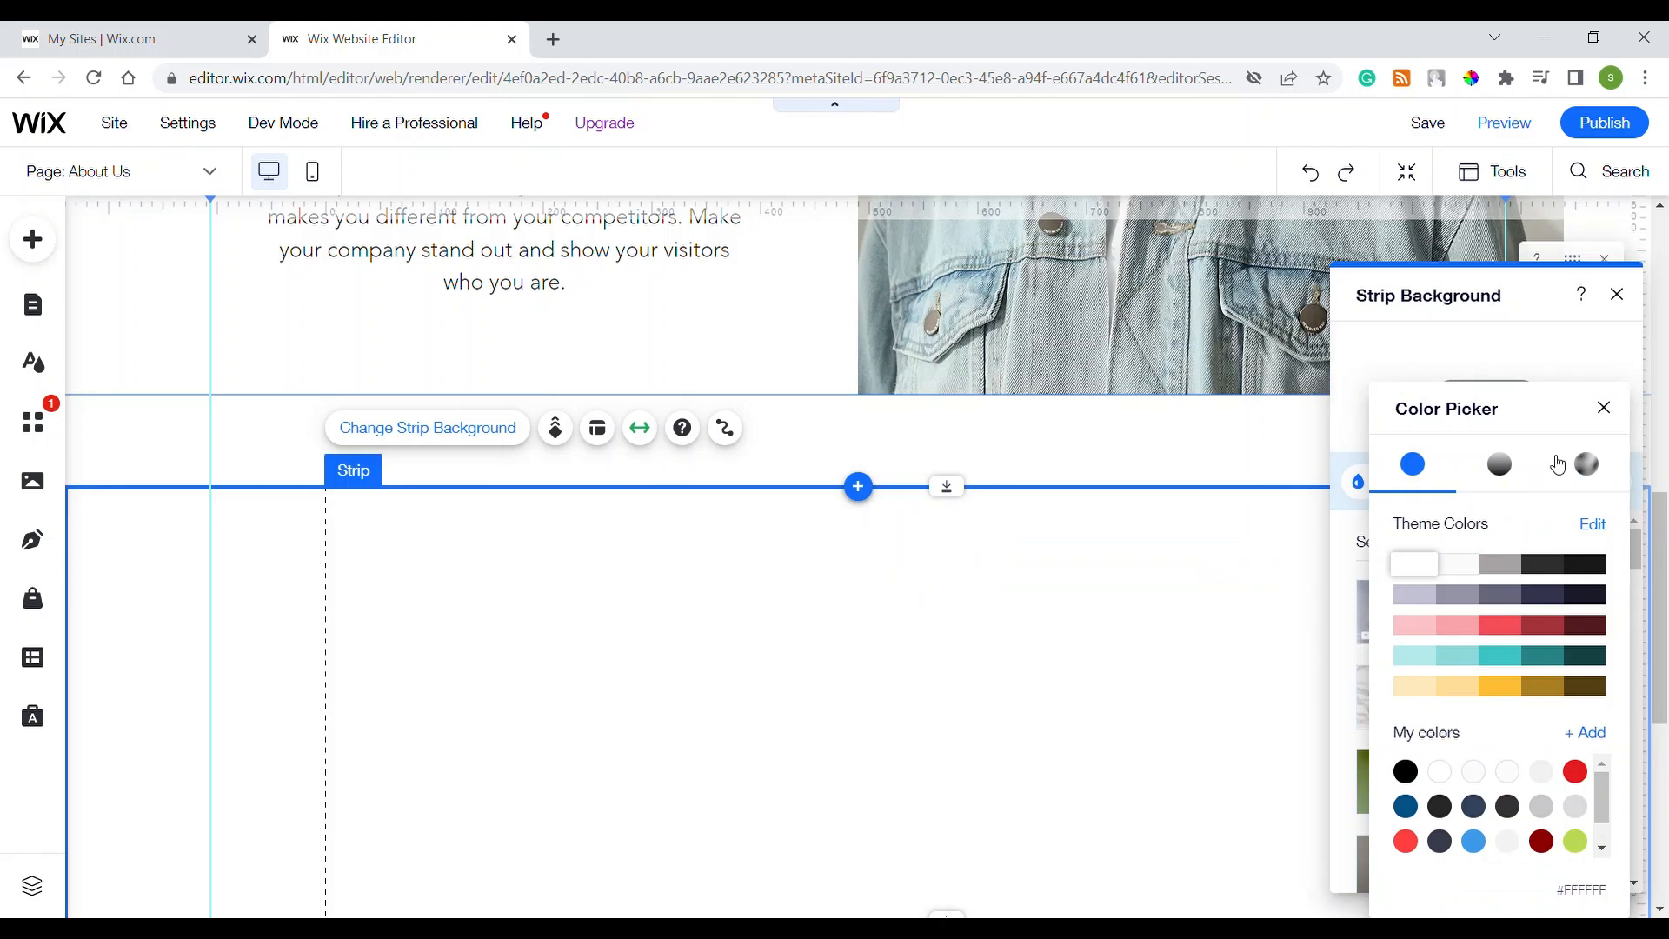
{"action": "left_click", "coordinate": [1605, 406]}
{"action": "left_click", "coordinate": [1619, 295]}
Step: Set the new strip's height to 850 px
{"action": "scroll", "coordinate": [775, 611], "scroll_direction": "down", "scroll_amount": 3}
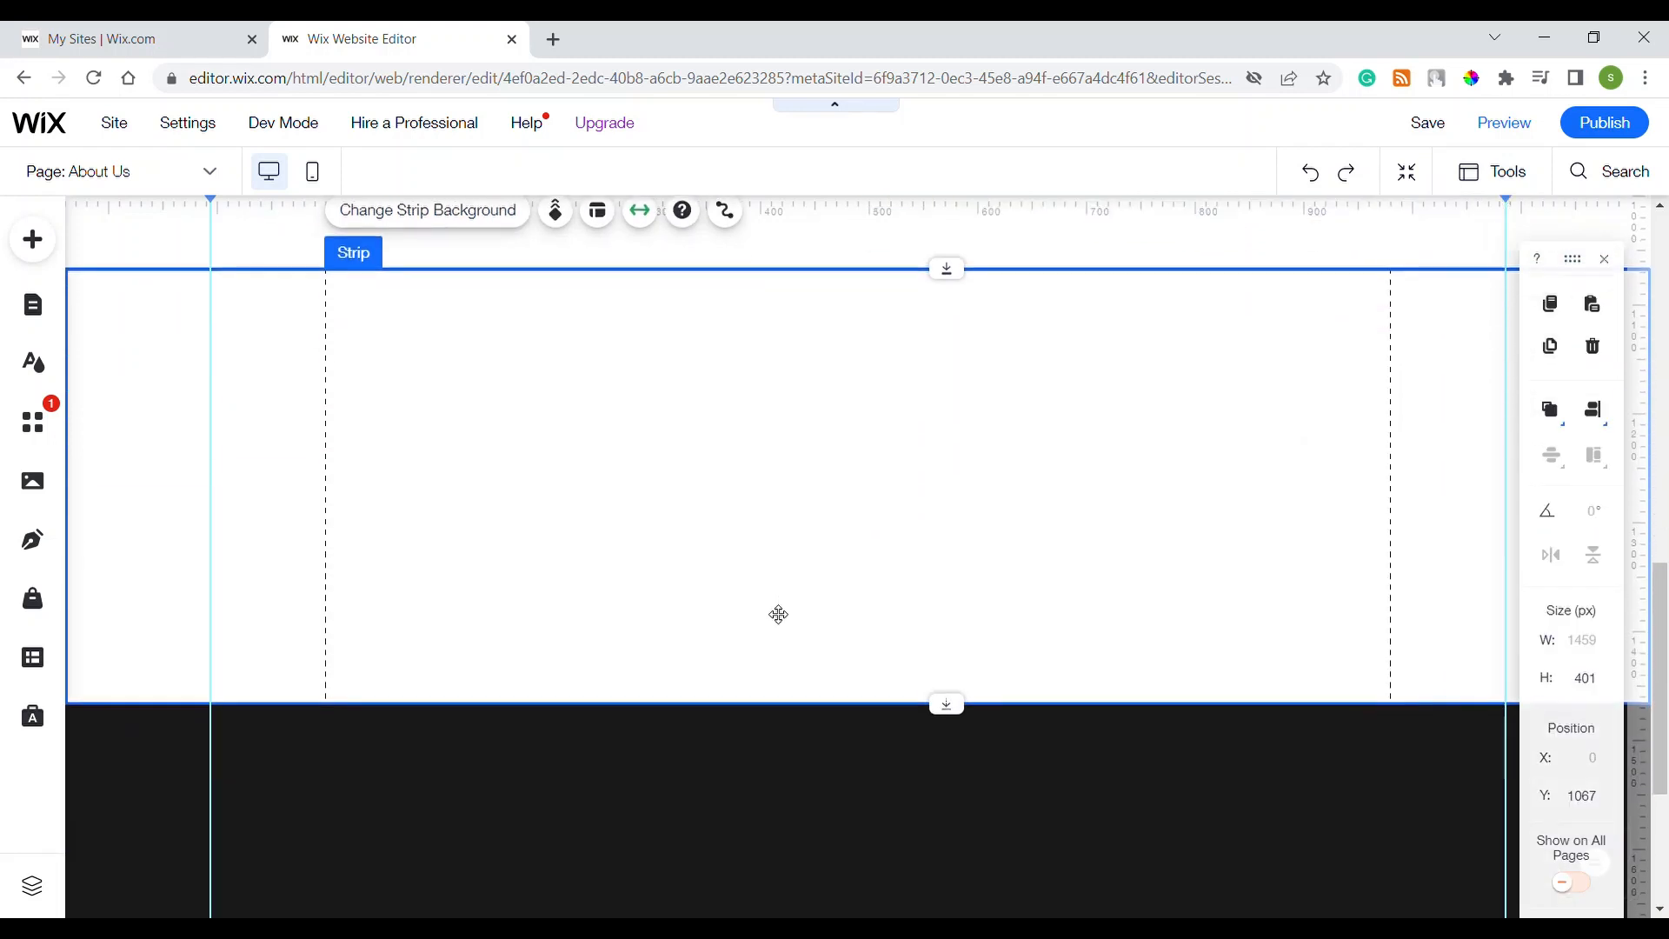
{"action": "double_click", "coordinate": [1579, 679]}
{"action": "type", "text": "850"}
{"action": "key", "text": "Return"}
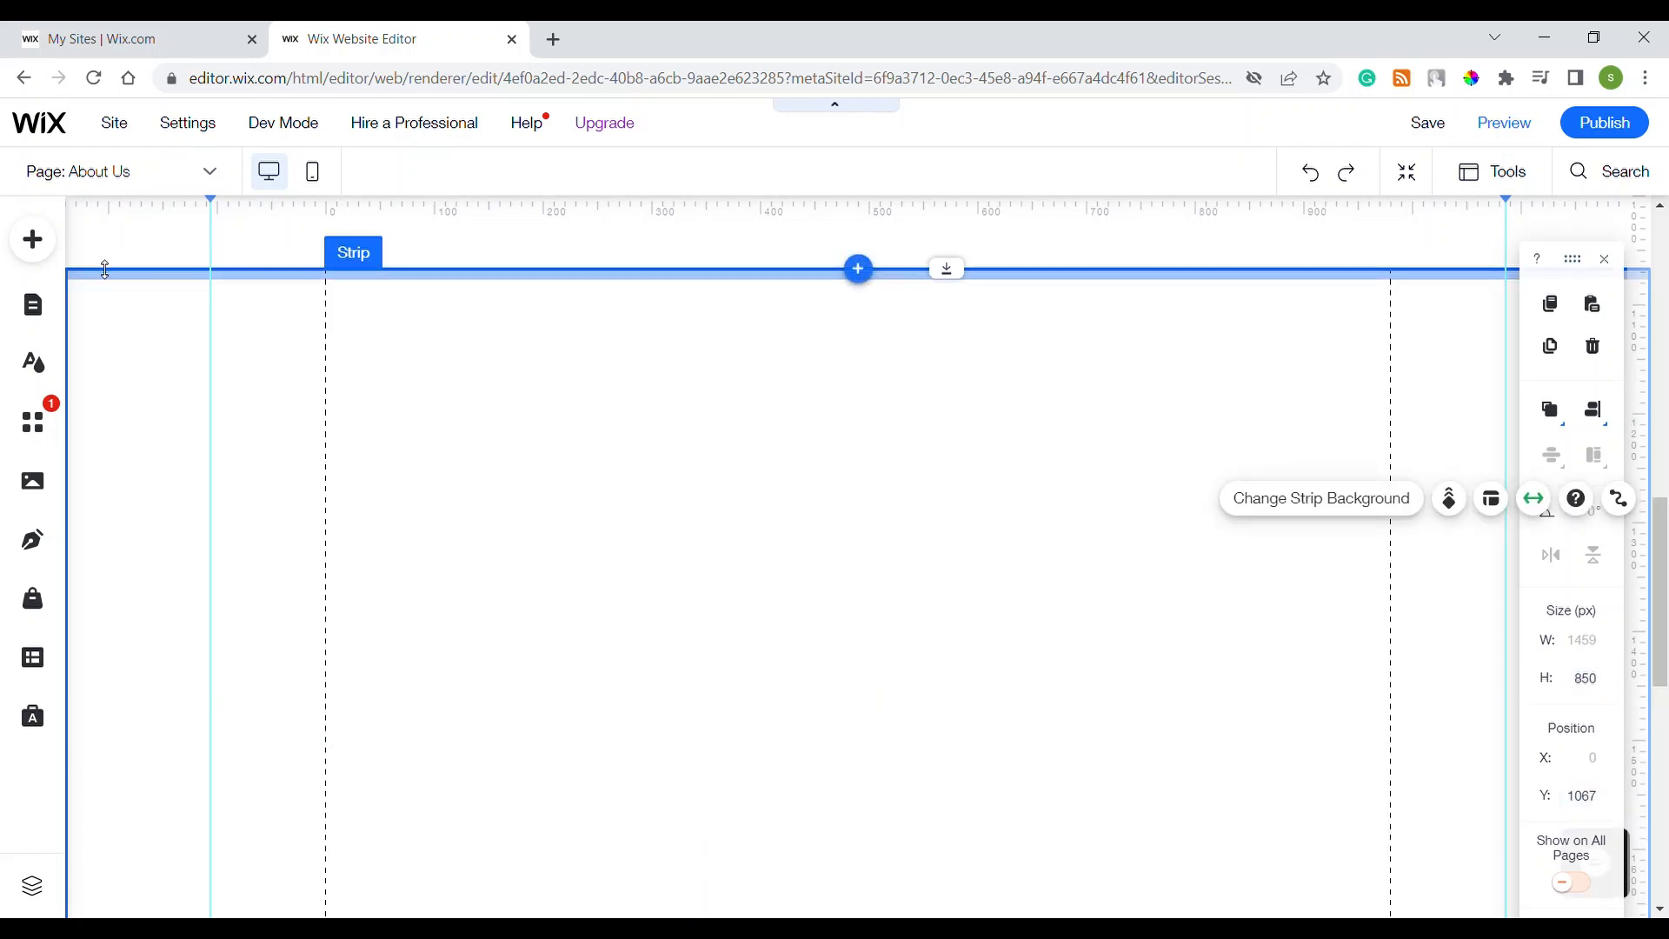
{"action": "left_click", "coordinate": [50, 252]}
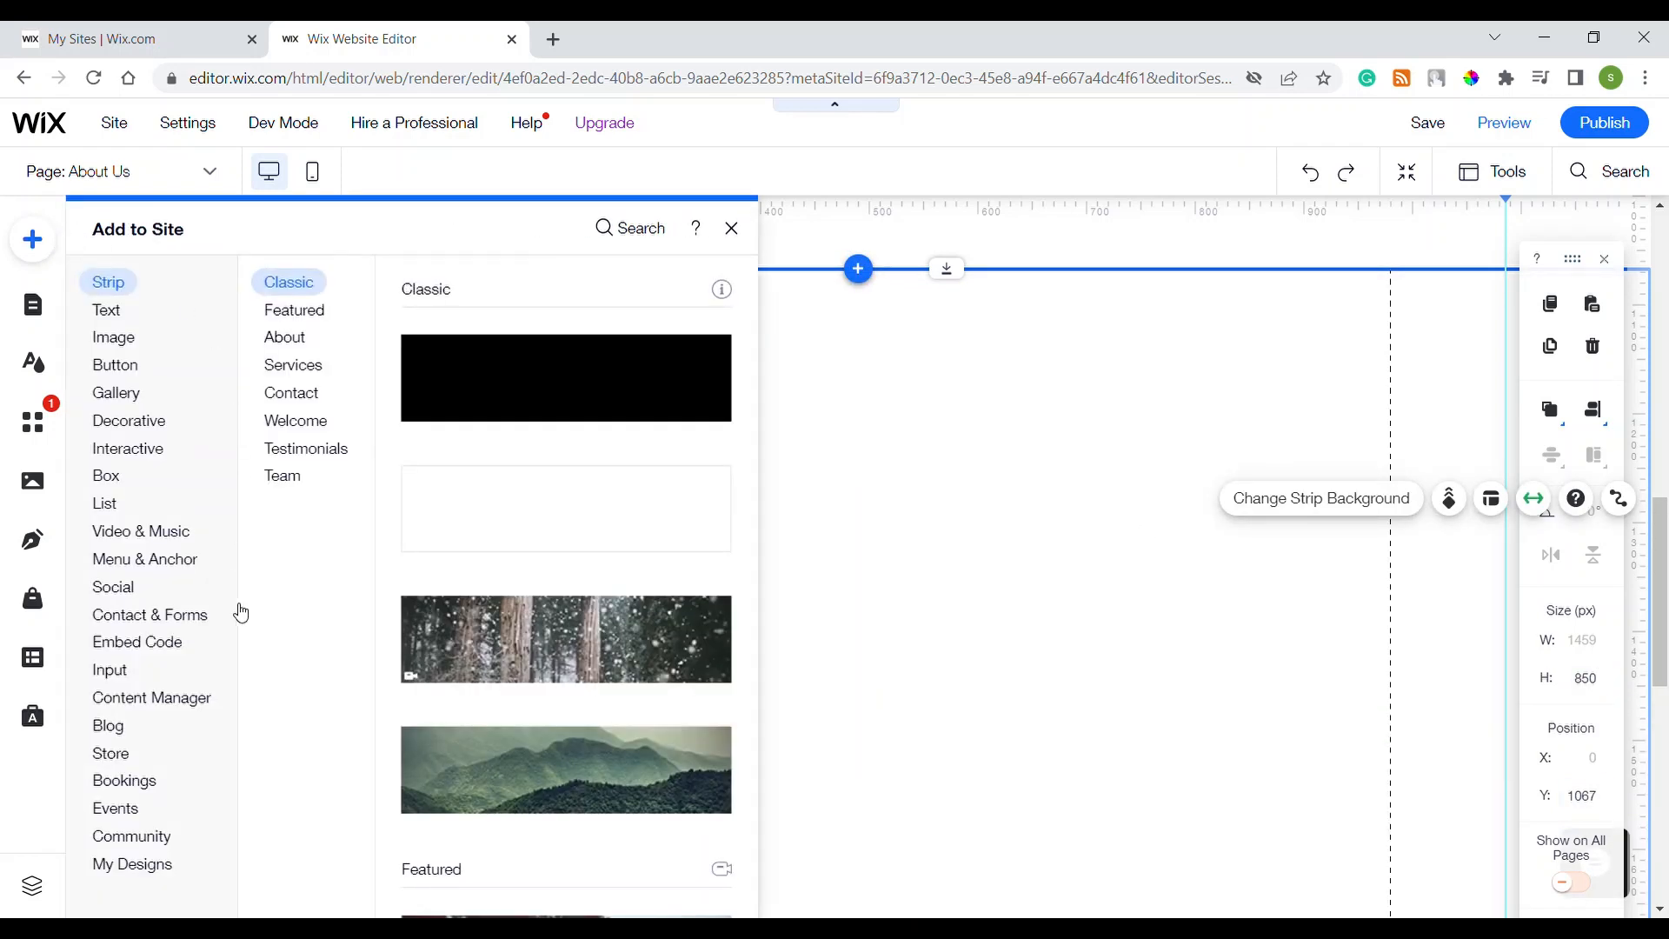
Step: Drop a Wix contact form from Contact & Forms onto the new strip
{"action": "mouse_move", "coordinate": [152, 619]}
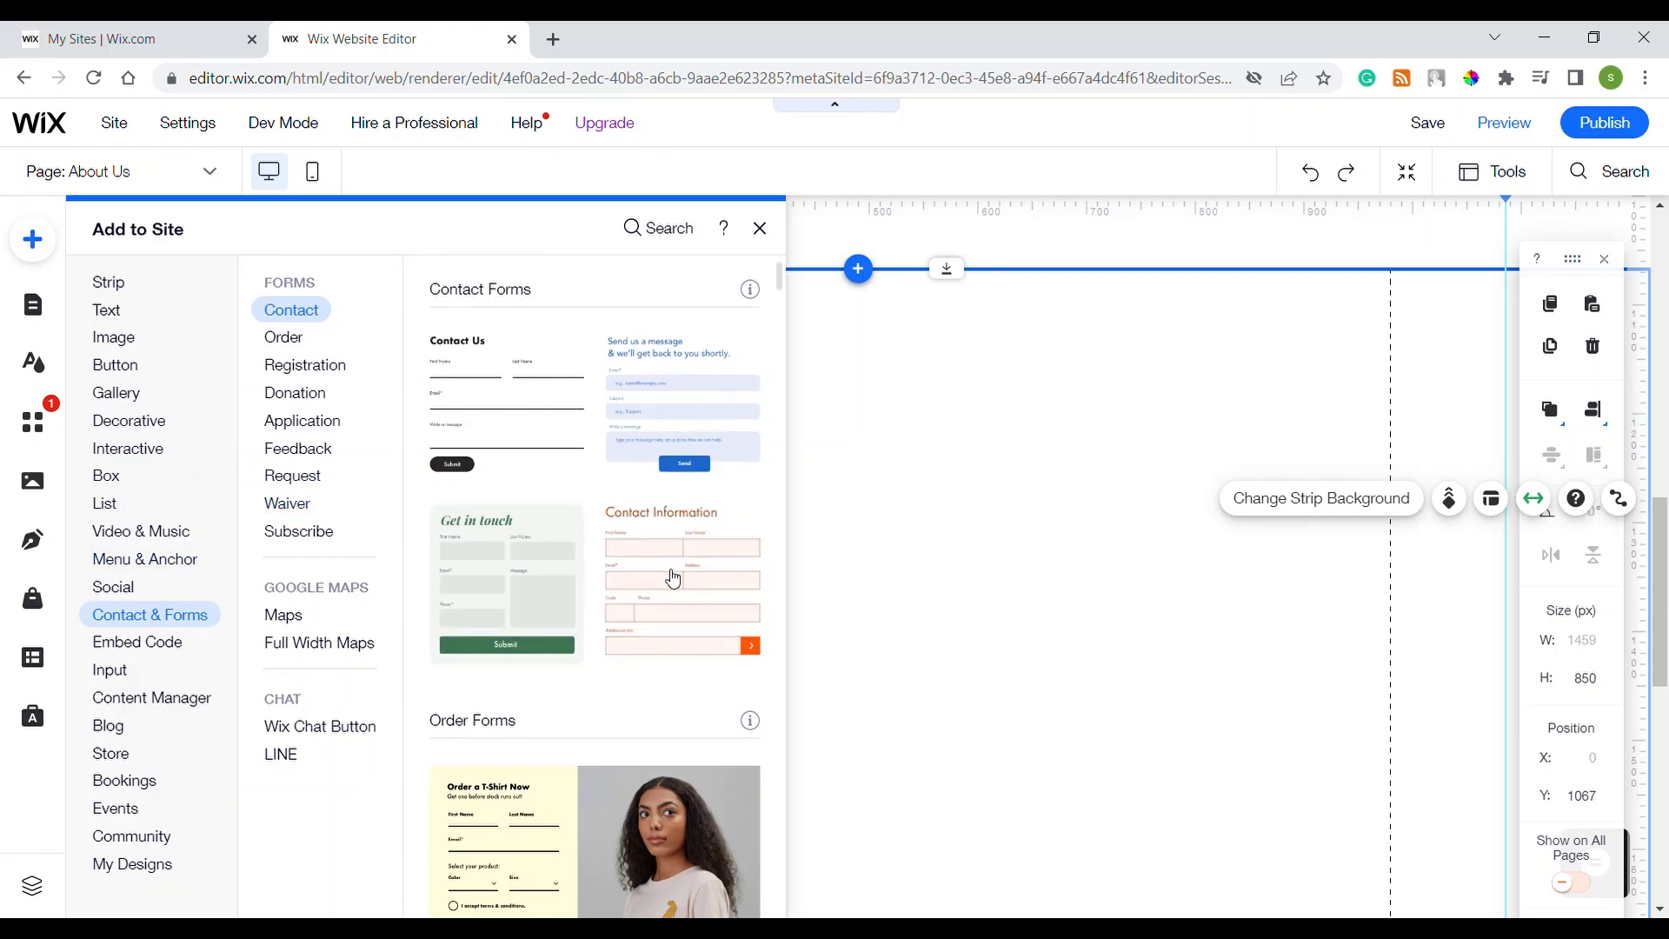
{"action": "left_click_drag", "start_coordinate": [570, 435], "coordinate": [911, 670]}
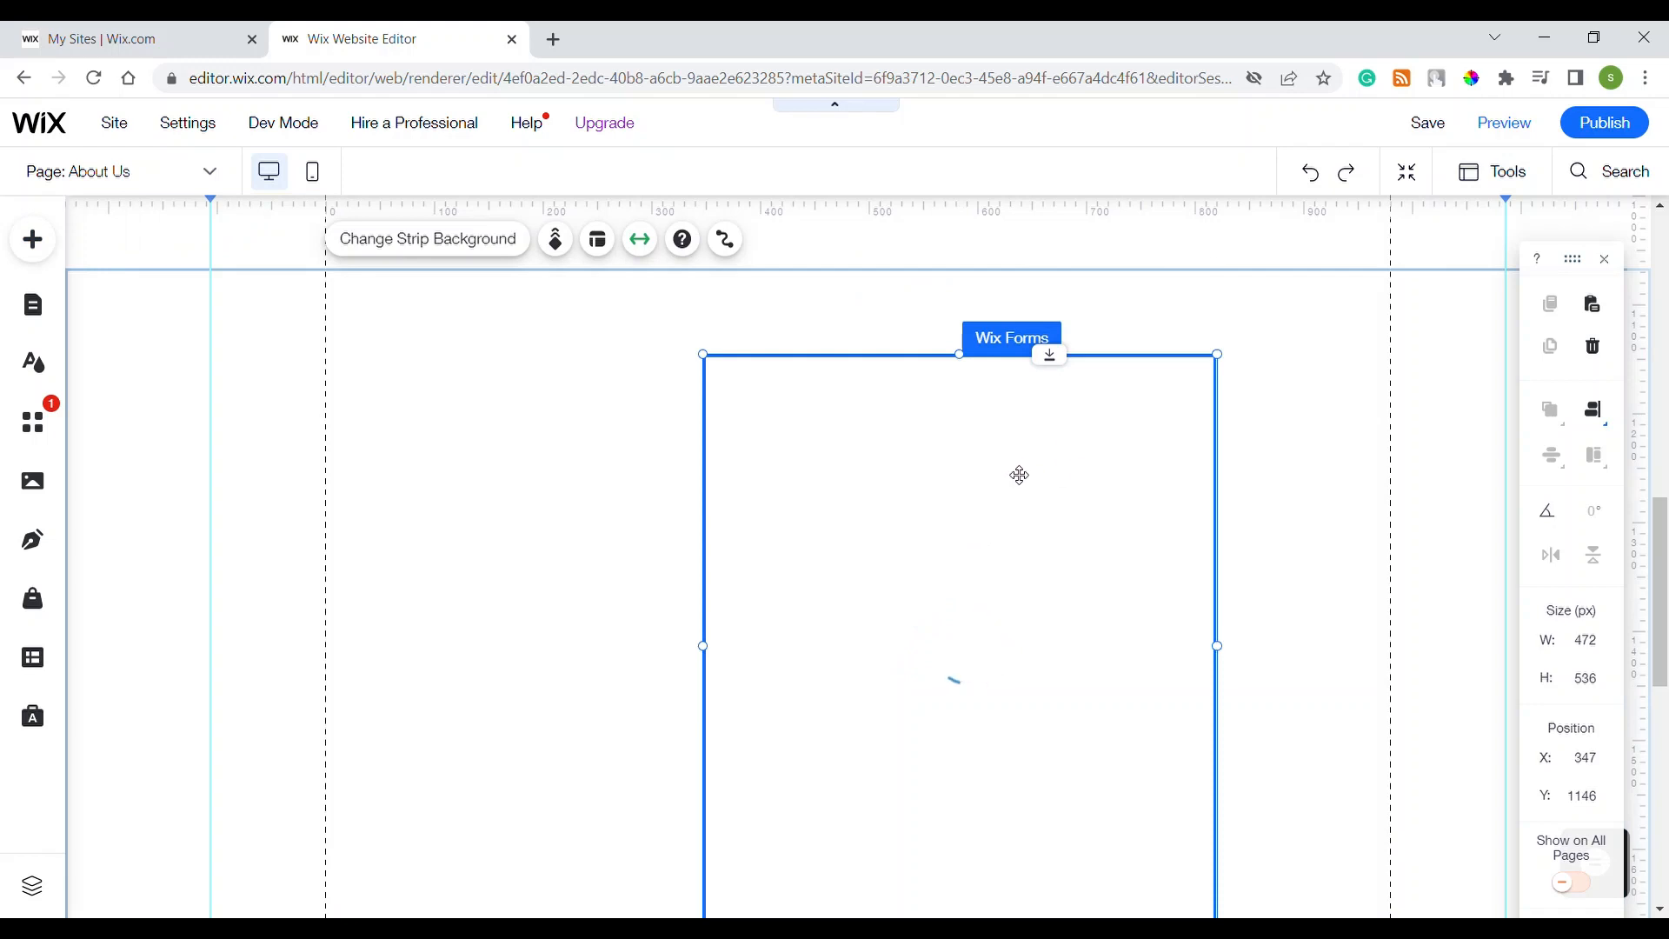
{"action": "left_click", "coordinate": [1000, 435]}
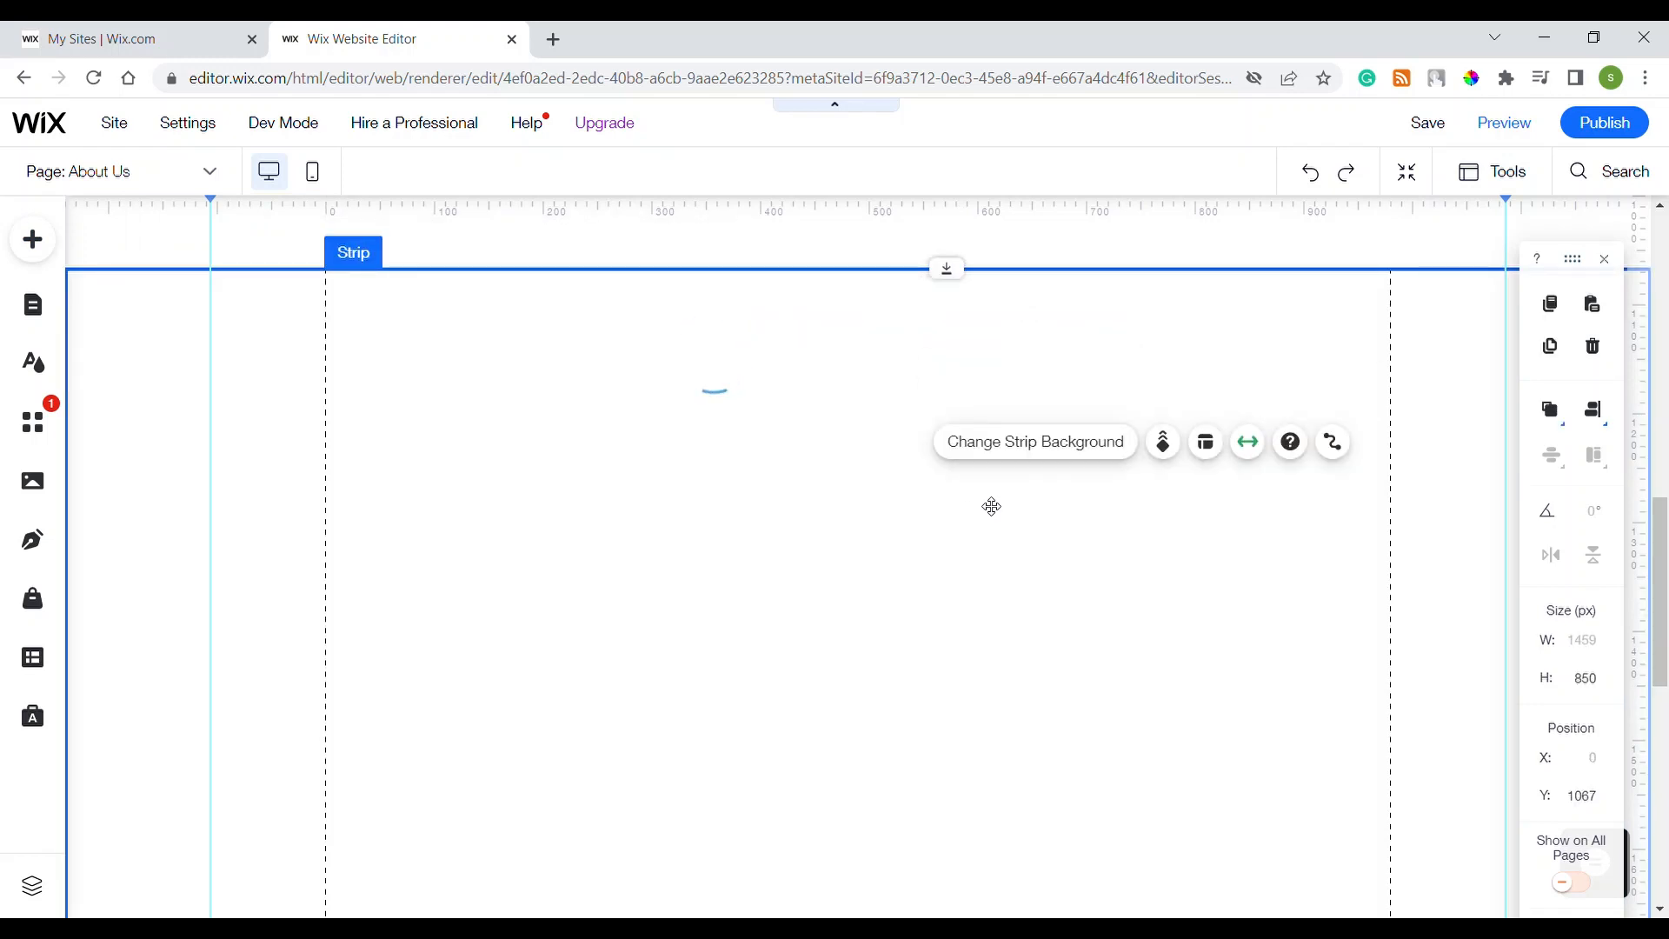
Step: Move the contact form up and left toward the strip's top centre and bring up Form Settings
{"action": "left_click", "coordinate": [1018, 518]}
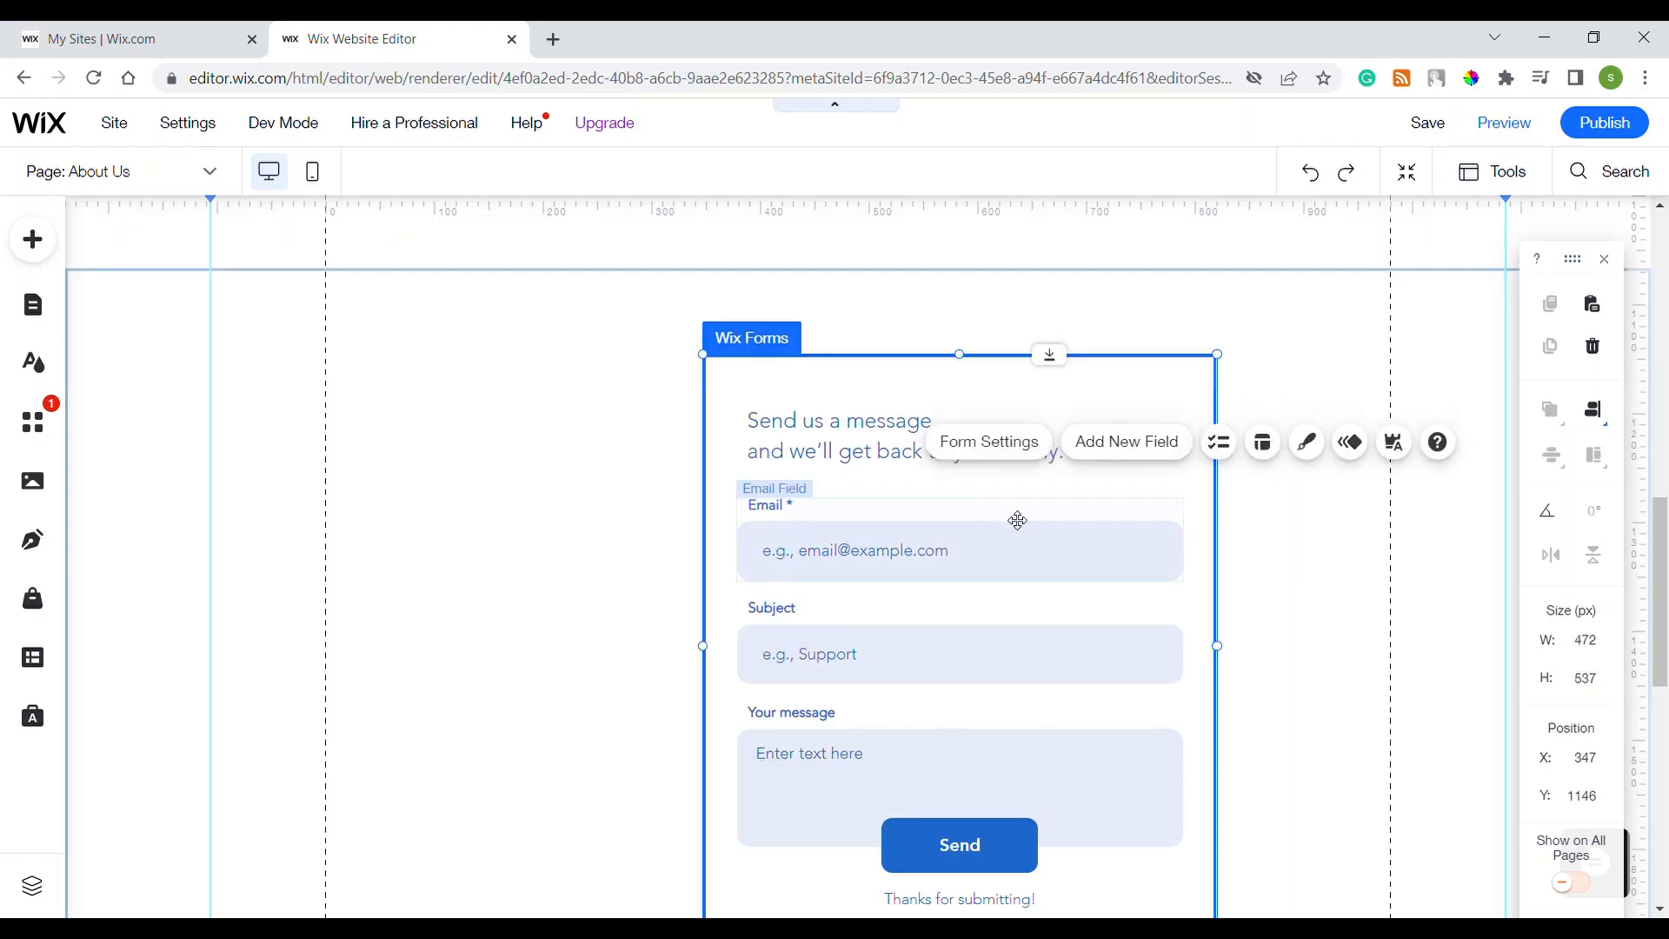
{"action": "left_click", "coordinate": [1017, 518]}
{"action": "left_click", "coordinate": [1193, 386]}
{"action": "left_click_drag", "start_coordinate": [1195, 382], "coordinate": [1092, 310]}
{"action": "left_click", "coordinate": [1208, 492]}
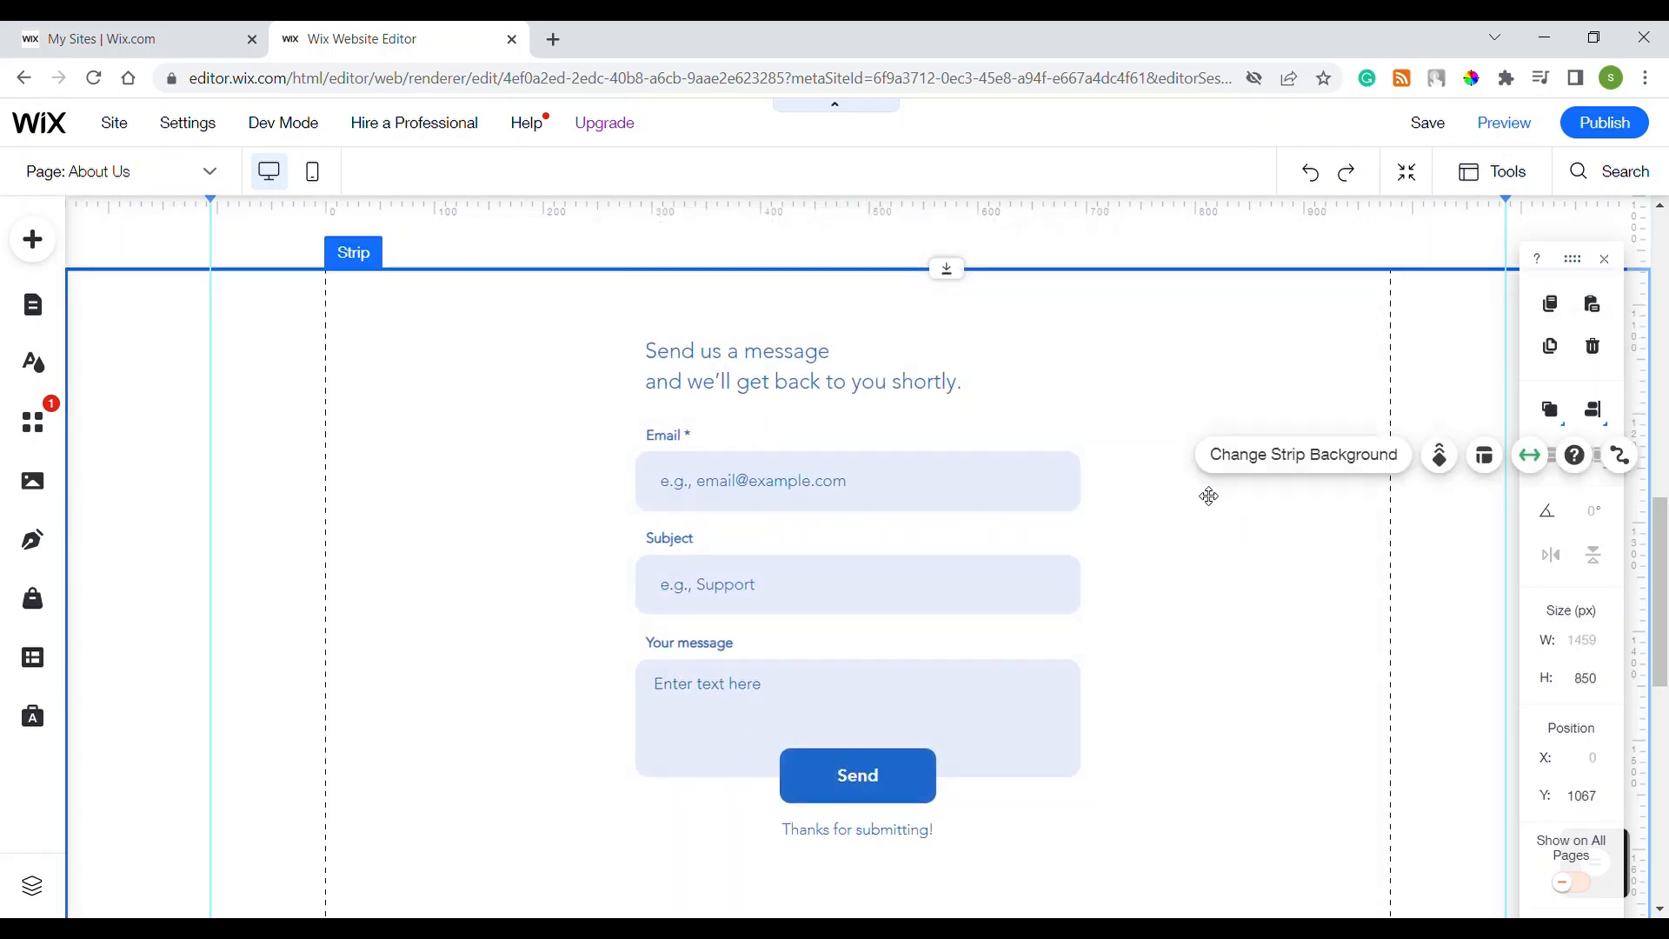
{"action": "left_click", "coordinate": [1042, 317]}
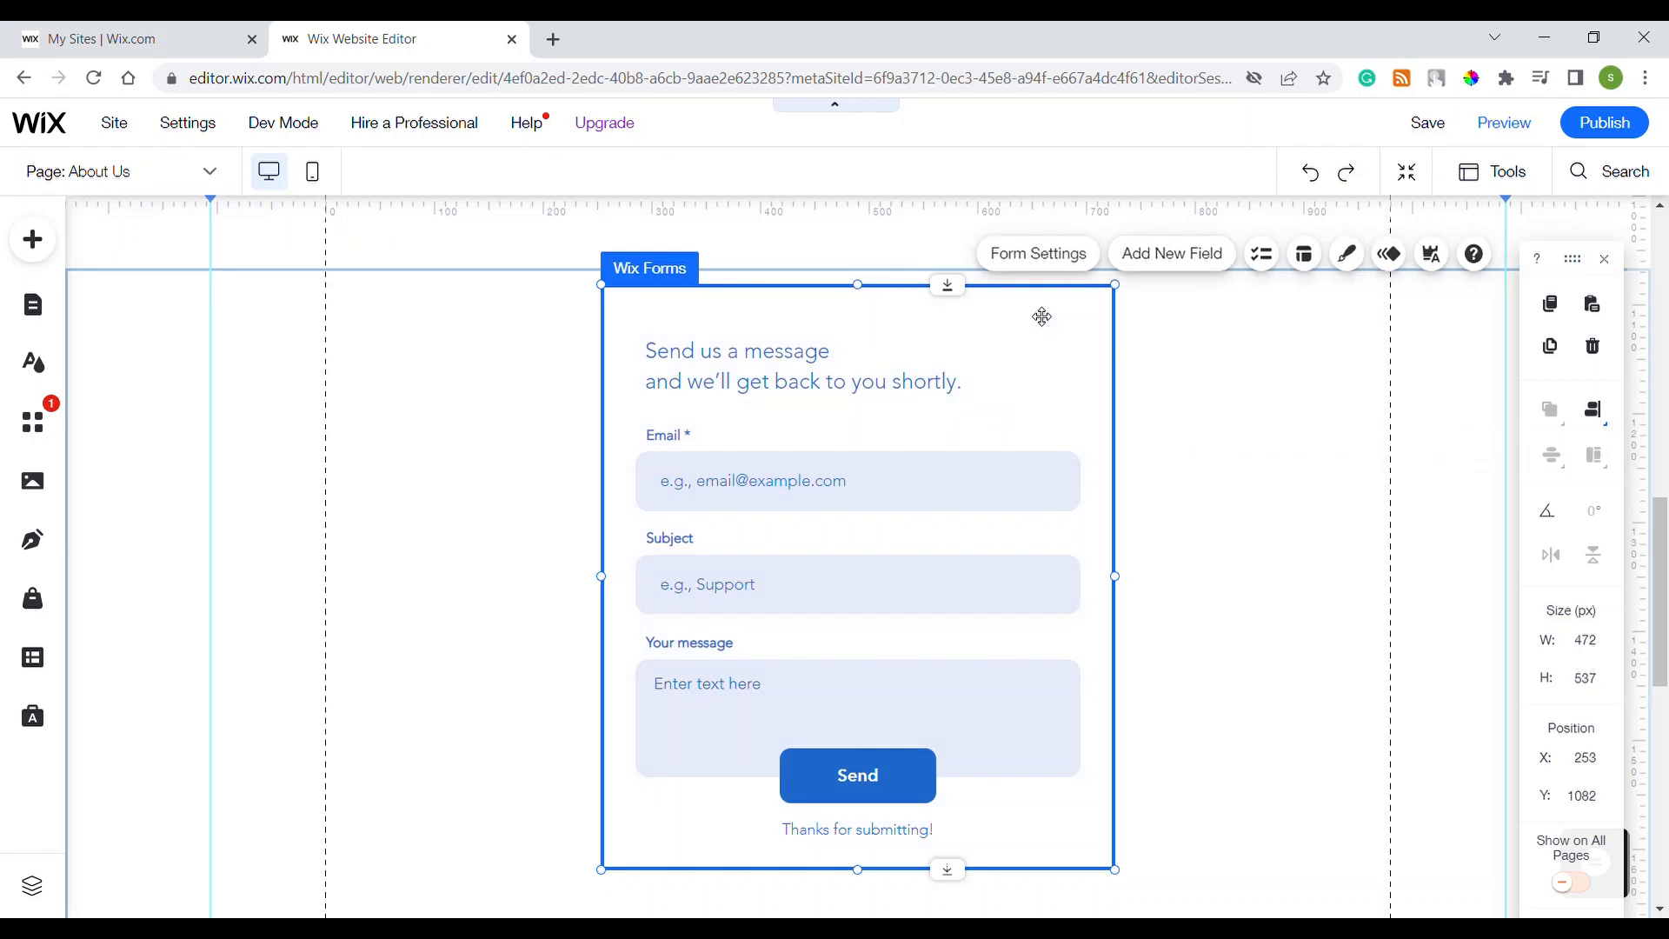
{"action": "left_click", "coordinate": [1057, 254]}
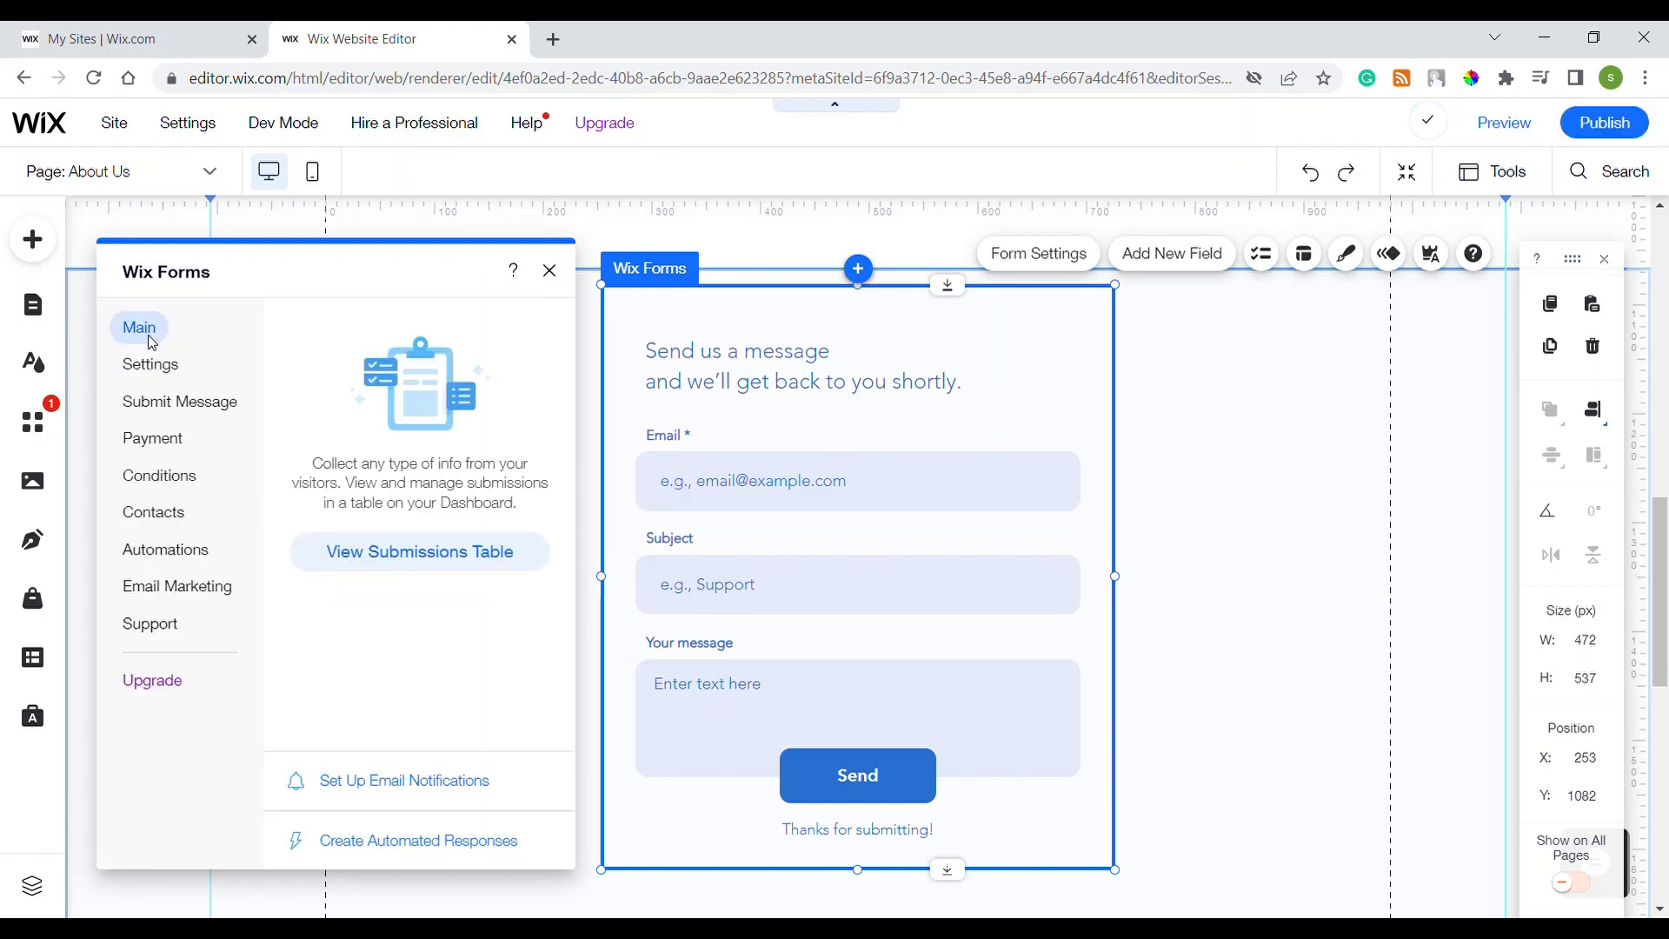
Step: Look through the form's general, submit message, payments, conditions, contacts and automations settings
{"action": "left_click", "coordinate": [161, 371]}
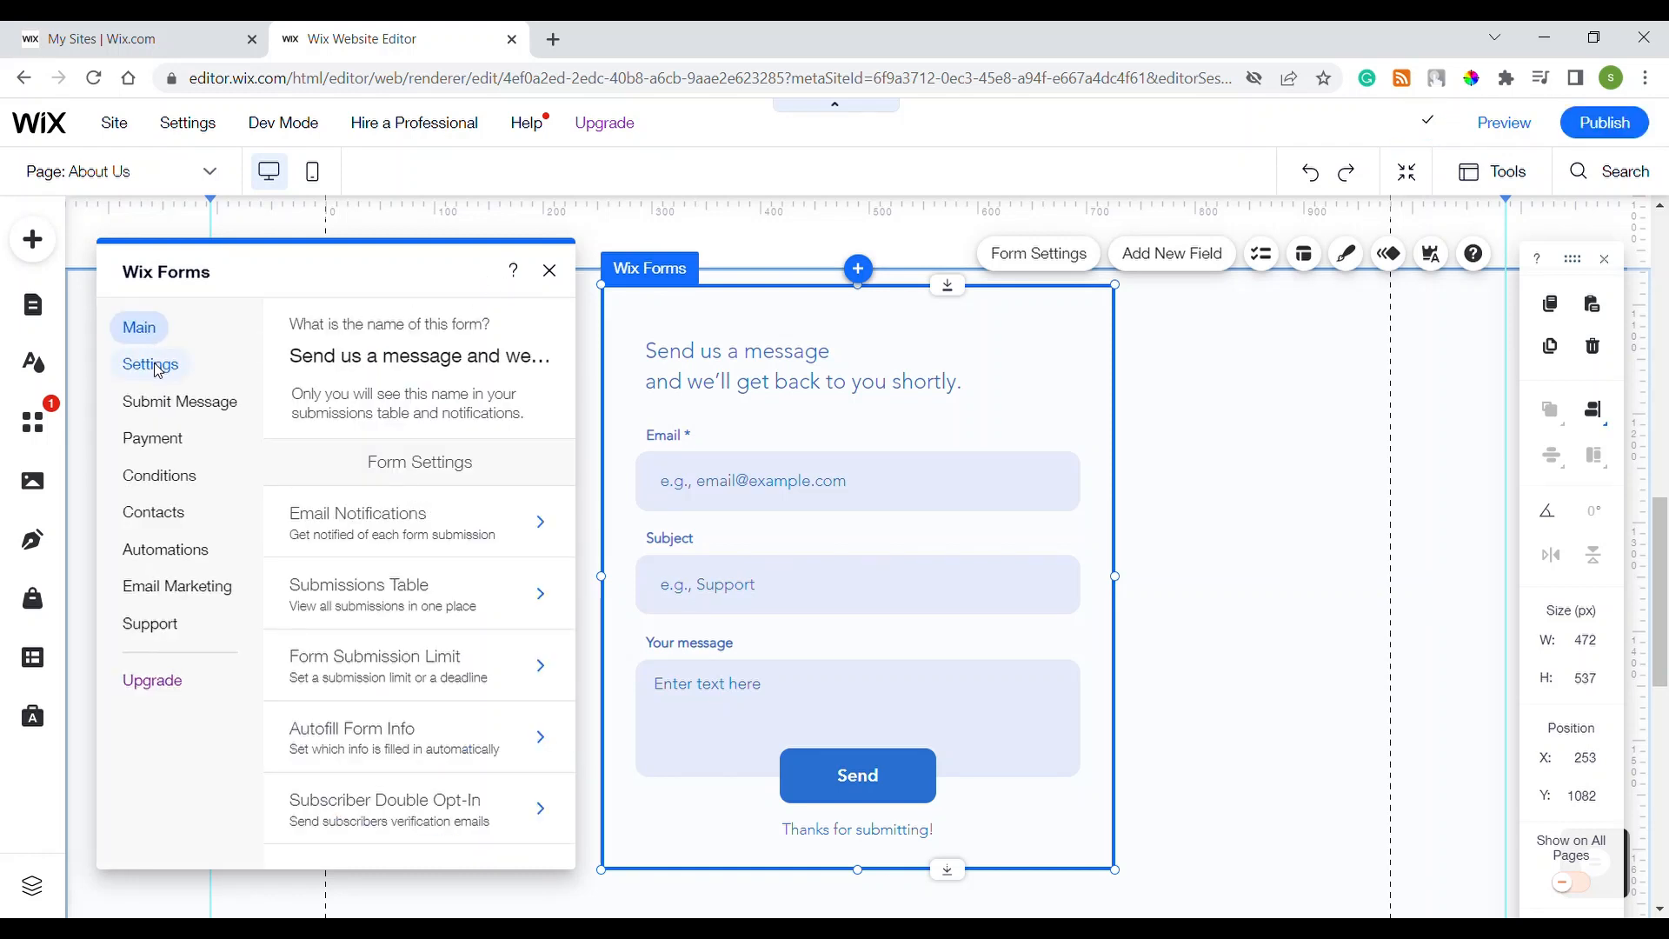
{"action": "left_click", "coordinate": [181, 406]}
{"action": "left_click", "coordinate": [165, 445]}
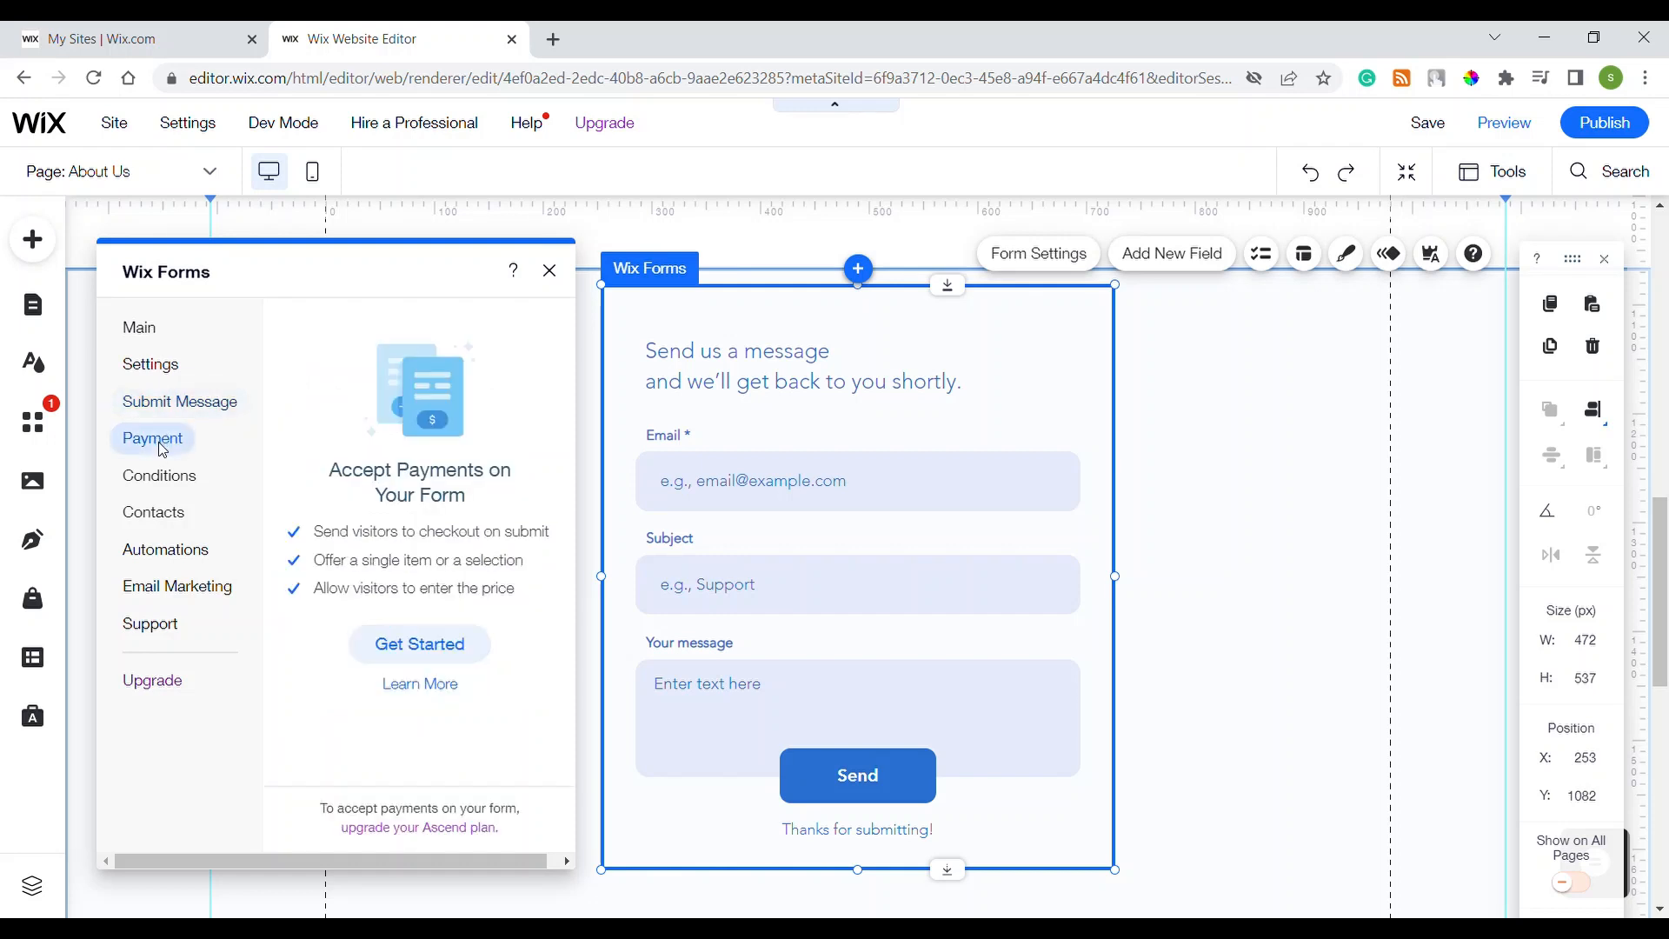
{"action": "left_click", "coordinate": [163, 493]}
{"action": "left_click", "coordinate": [161, 522]}
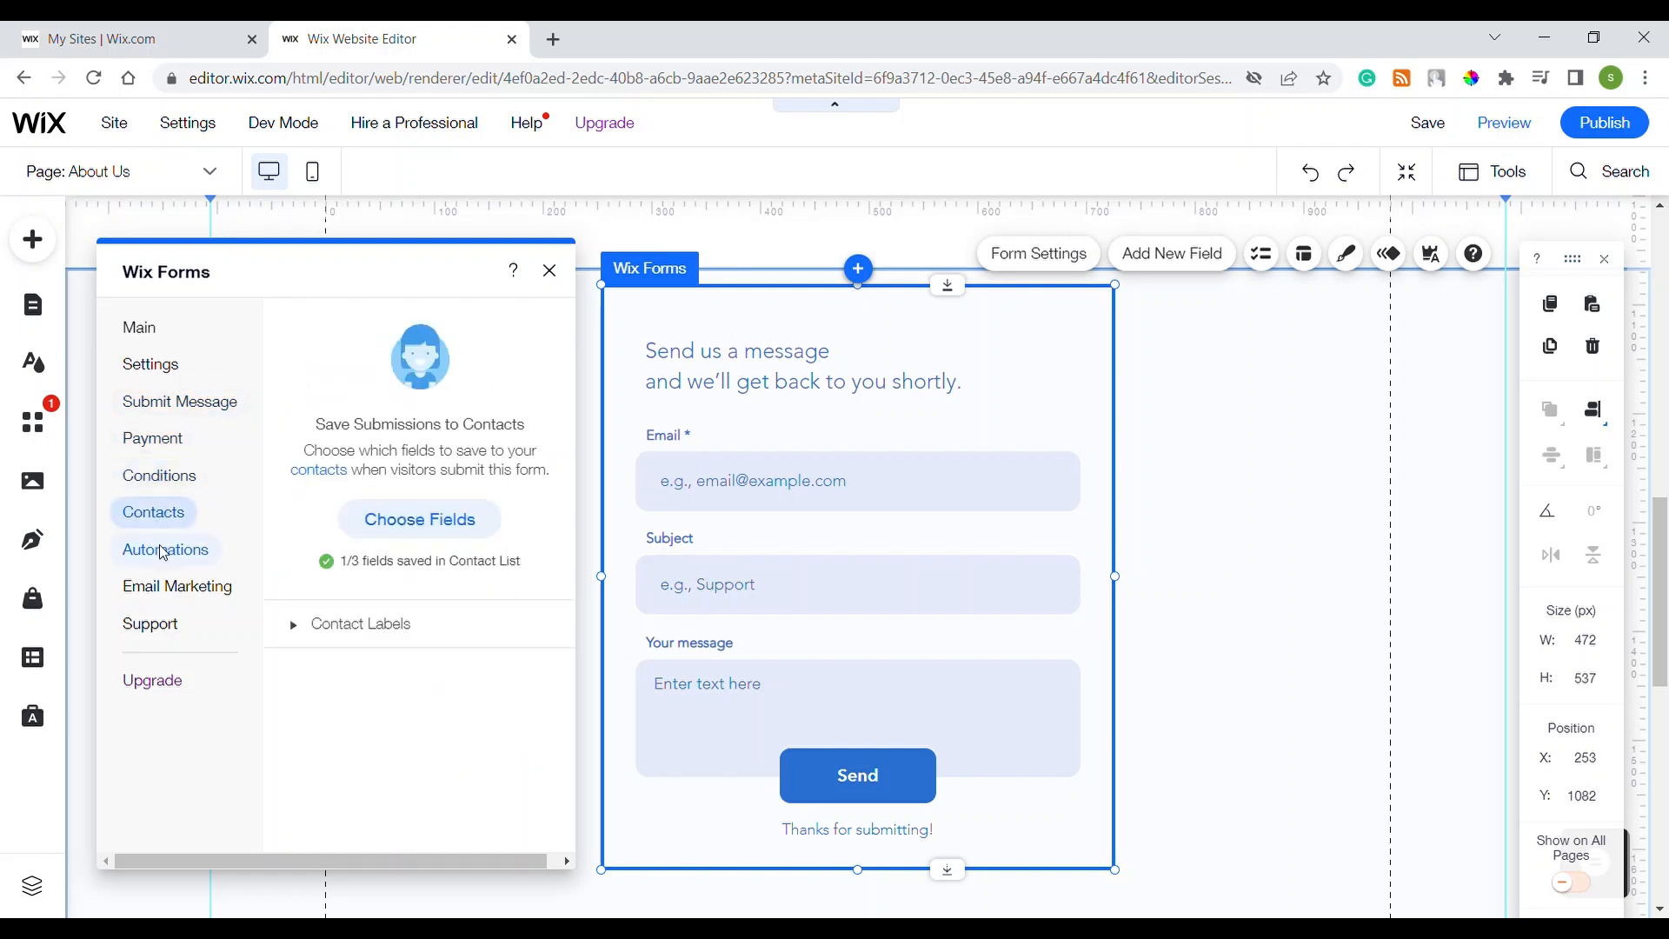
{"action": "left_click", "coordinate": [164, 553]}
Step: Check the email marketing and support options, then show the Add New Field list
{"action": "left_click", "coordinate": [164, 585]}
{"action": "left_click", "coordinate": [163, 624]}
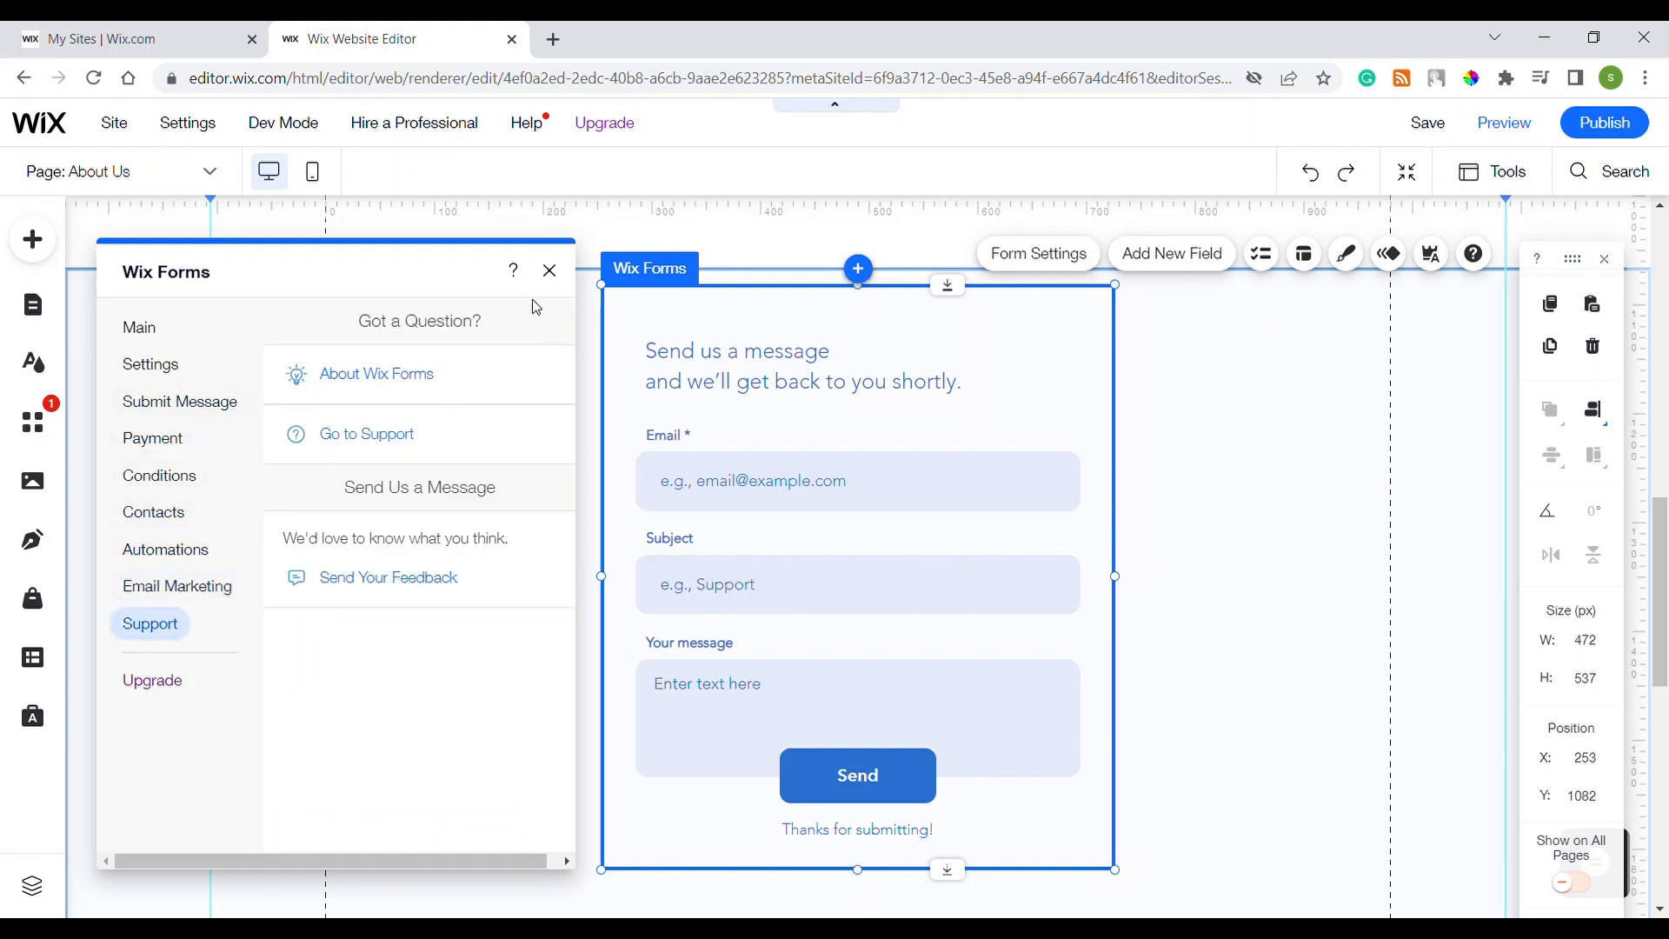
{"action": "left_click", "coordinate": [164, 591]}
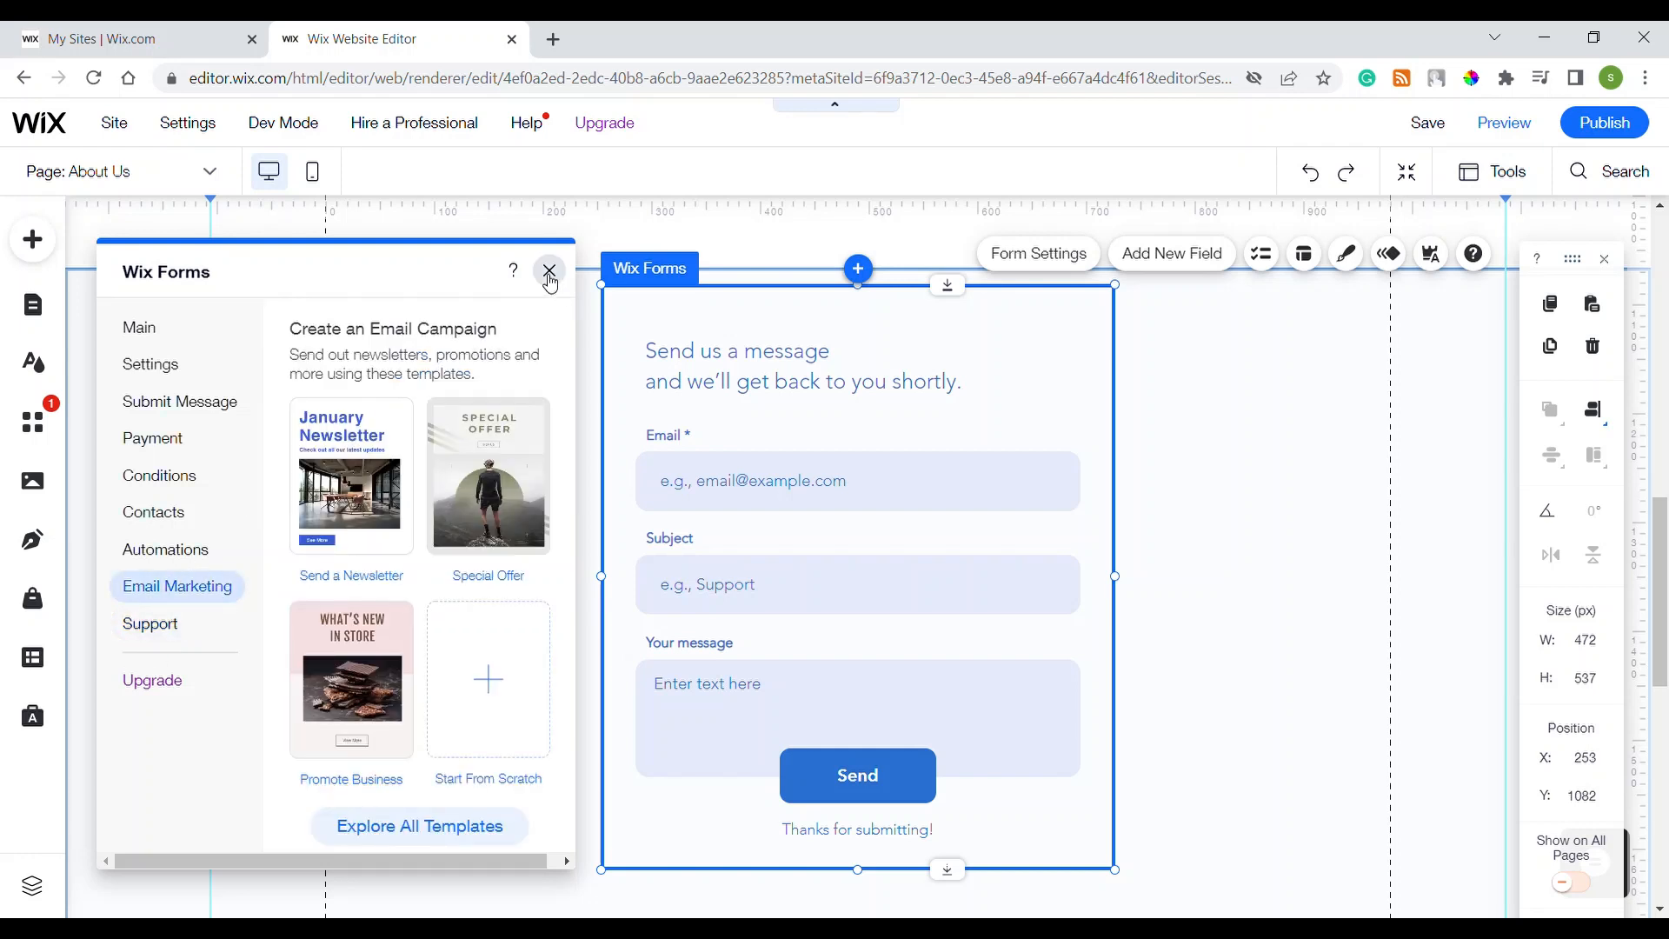
{"action": "left_click", "coordinate": [549, 273]}
{"action": "left_click", "coordinate": [1203, 253]}
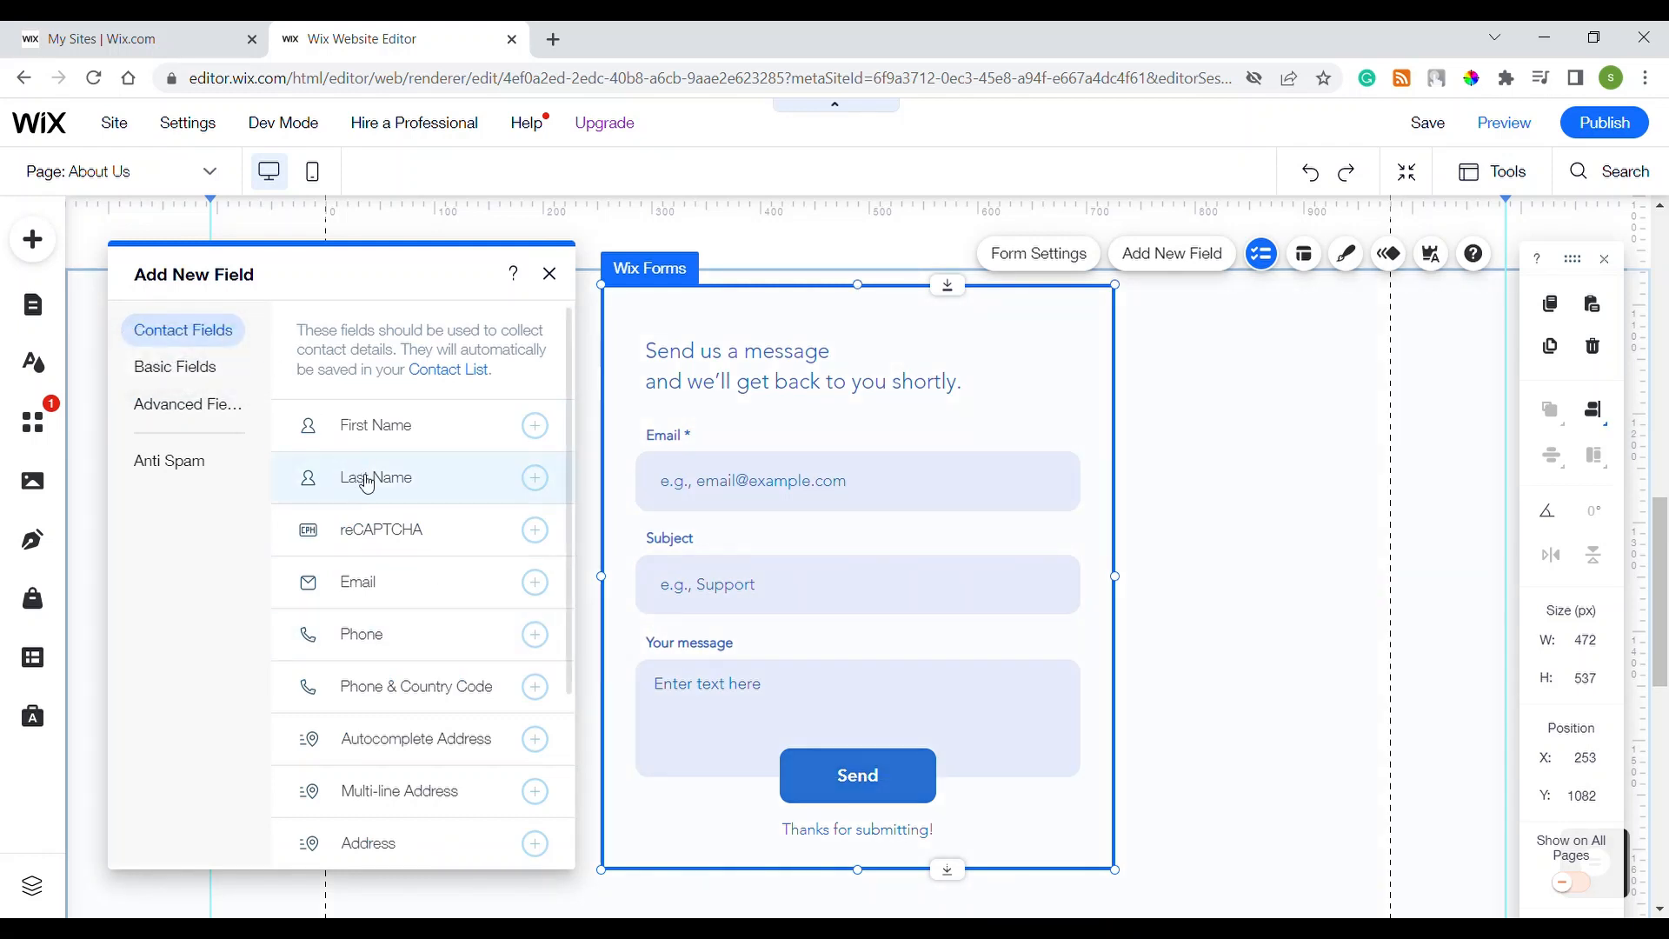
Step: Browse the contact, basic and advanced field types available for the form
{"action": "scroll", "coordinate": [426, 594], "scroll_direction": "down", "scroll_amount": 2}
{"action": "scroll", "coordinate": [426, 594], "scroll_direction": "up", "scroll_amount": 2}
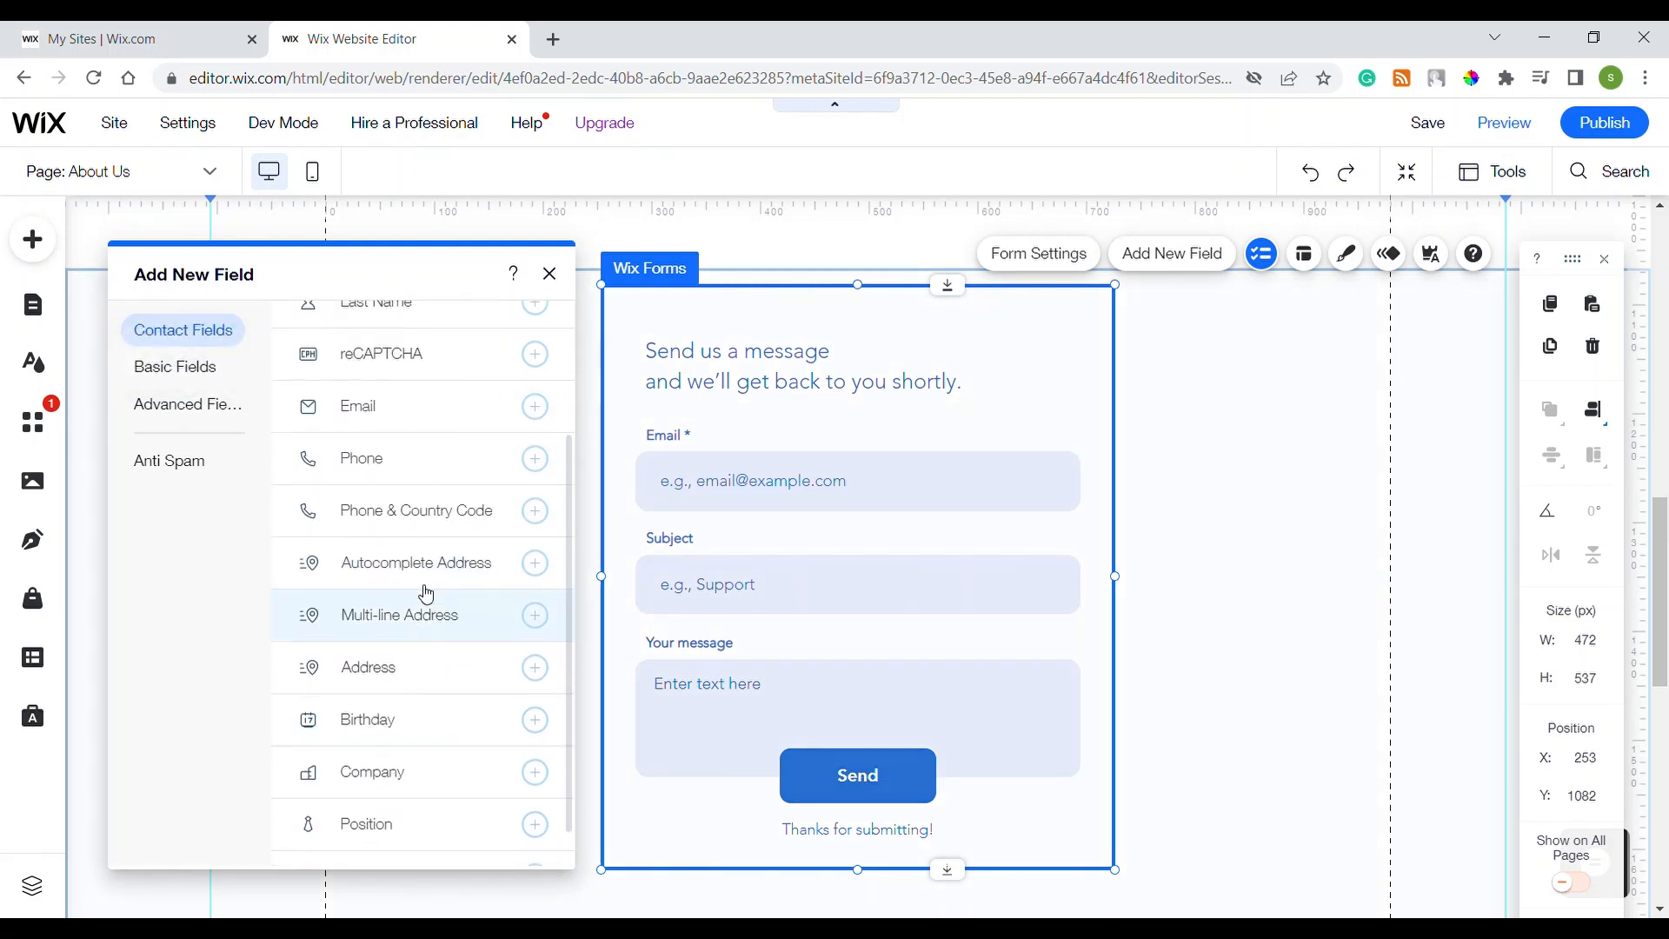
{"action": "left_click", "coordinate": [209, 363]}
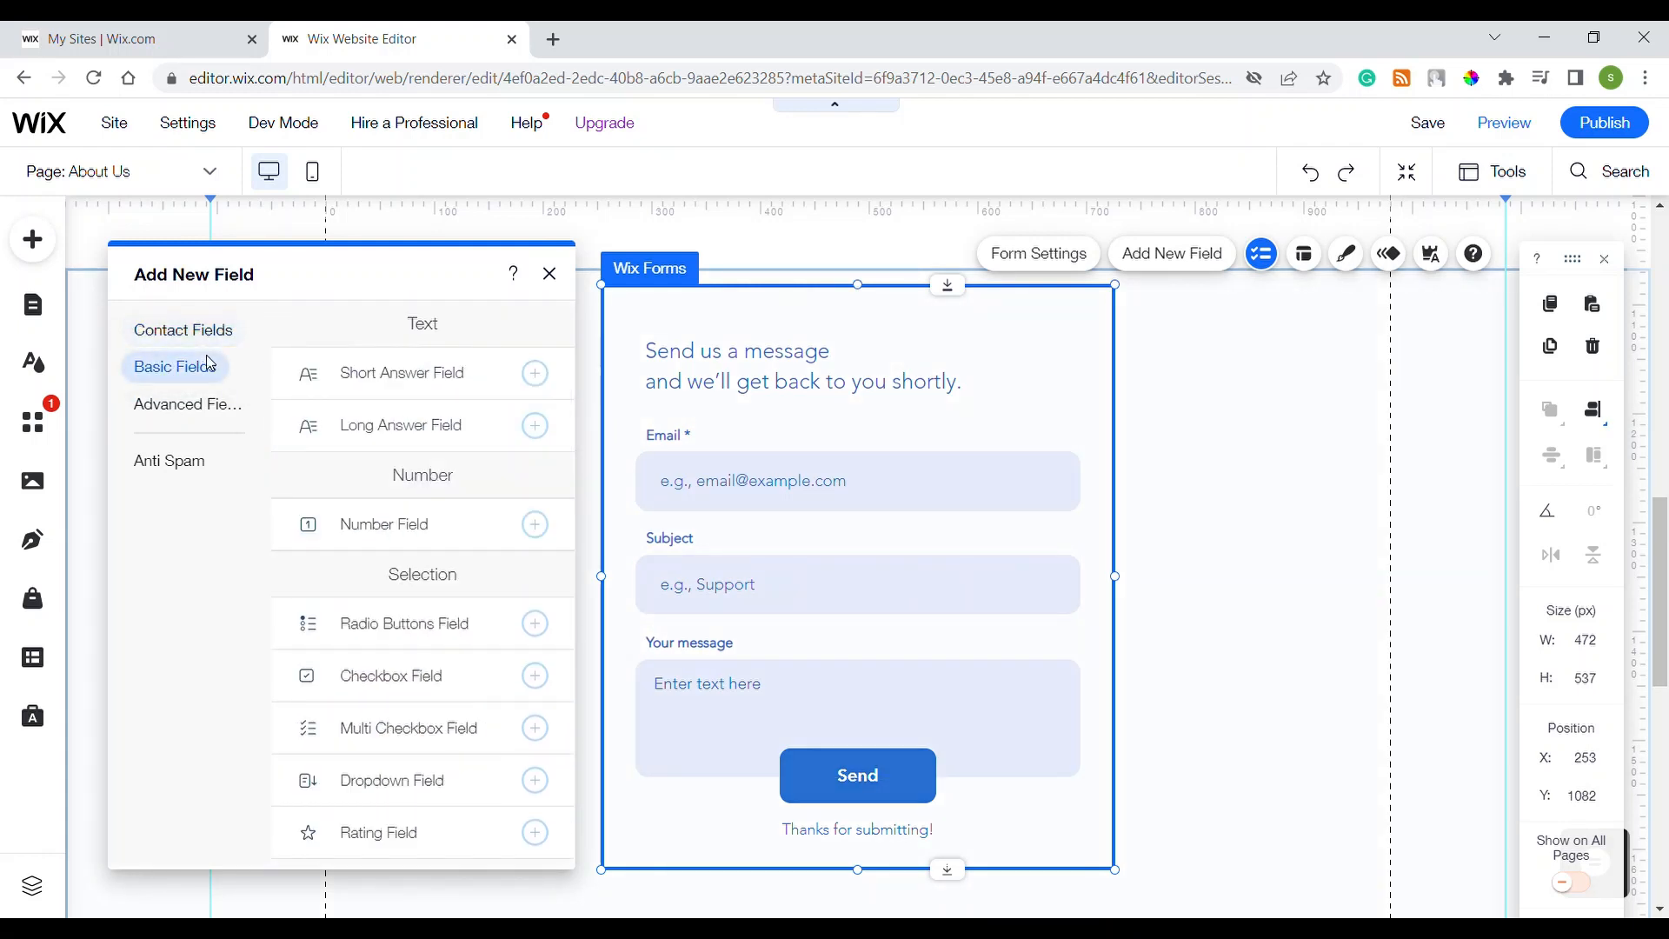
{"action": "left_click", "coordinate": [192, 415]}
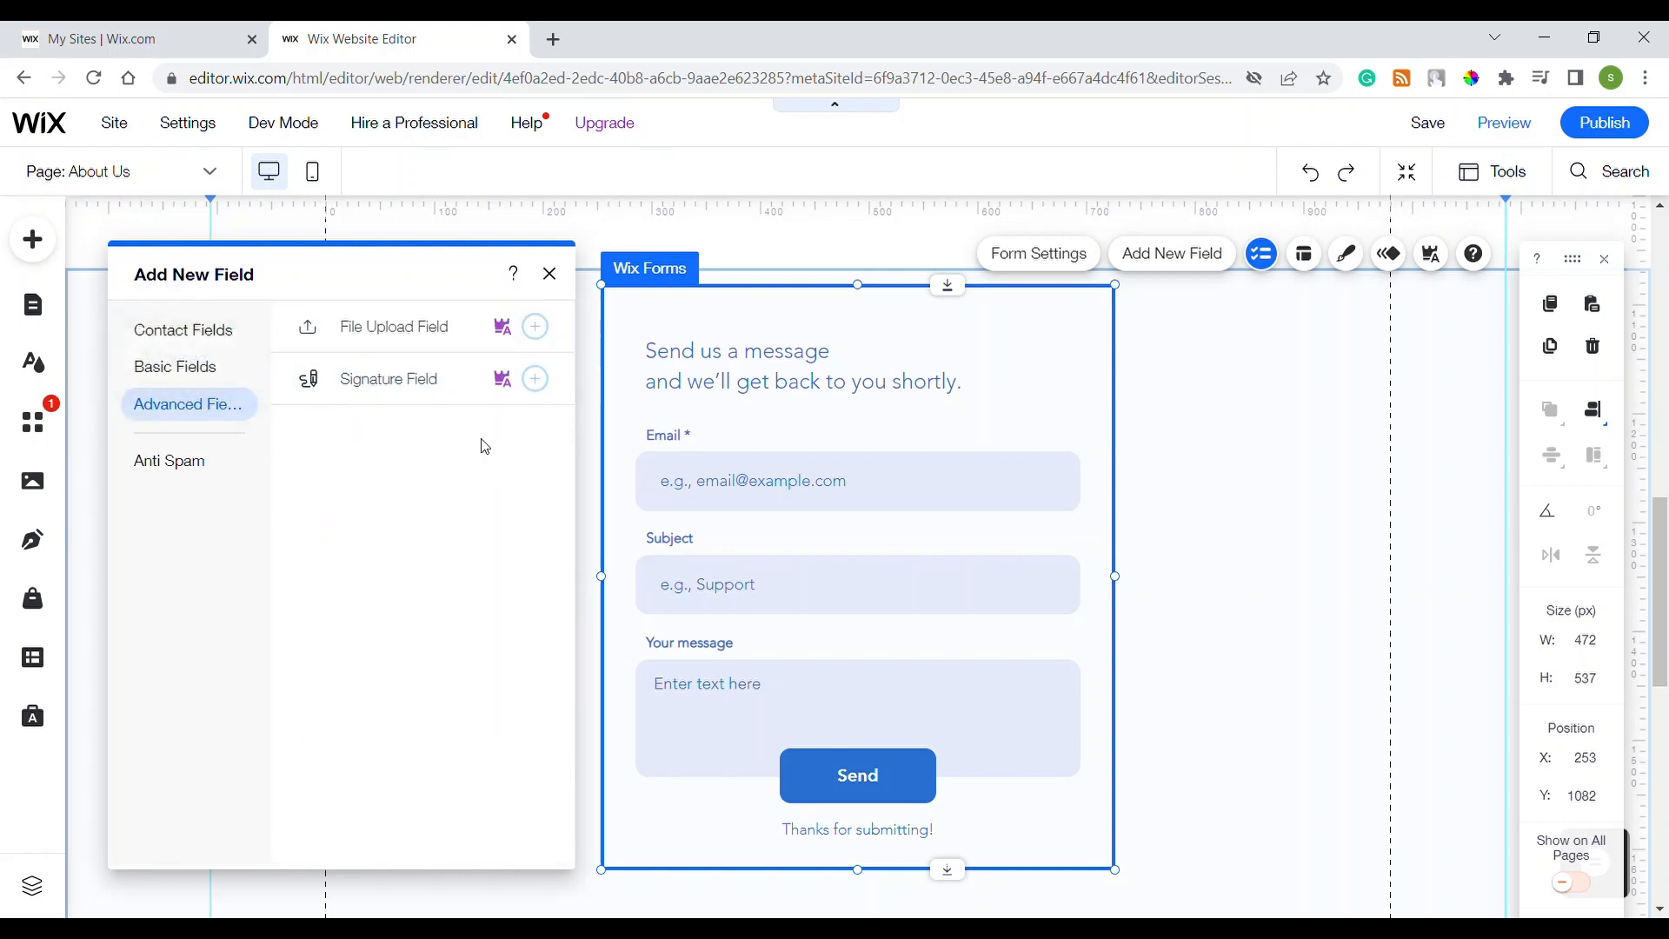
{"action": "left_click", "coordinate": [209, 332]}
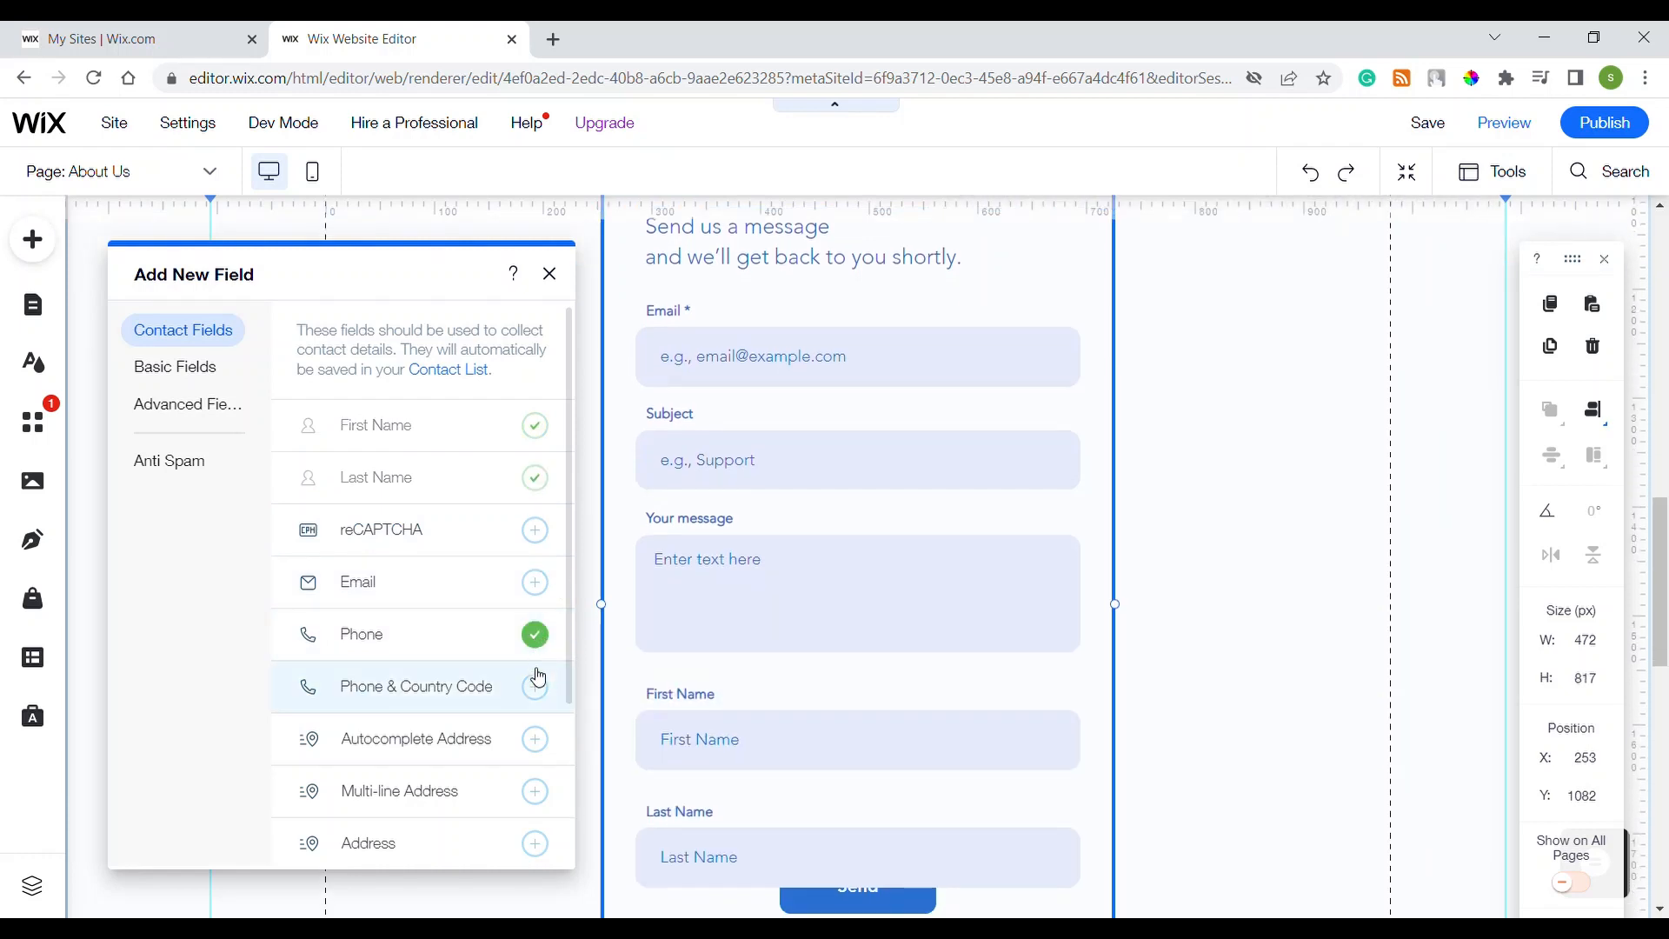
Step: Move the form's Send button below the country code and phone row, then reselect the form
{"action": "left_click", "coordinate": [1191, 609]}
{"action": "scroll", "coordinate": [1191, 609], "scroll_direction": "down", "scroll_amount": 3}
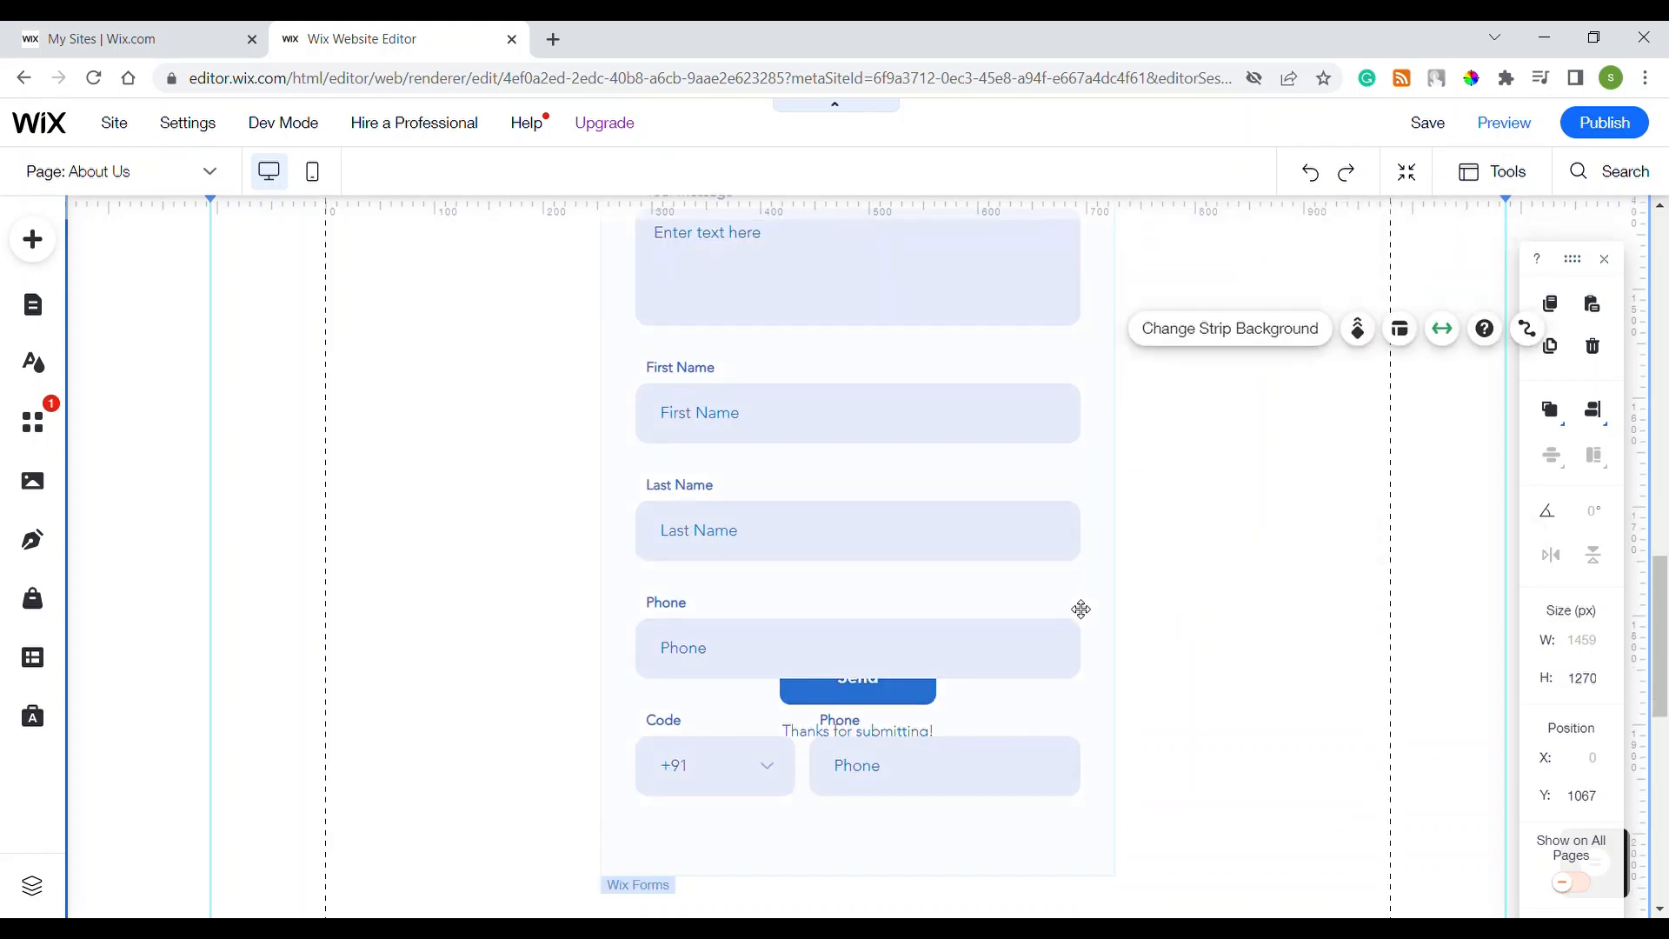
{"action": "left_click", "coordinate": [907, 686]}
{"action": "left_click", "coordinate": [908, 691]}
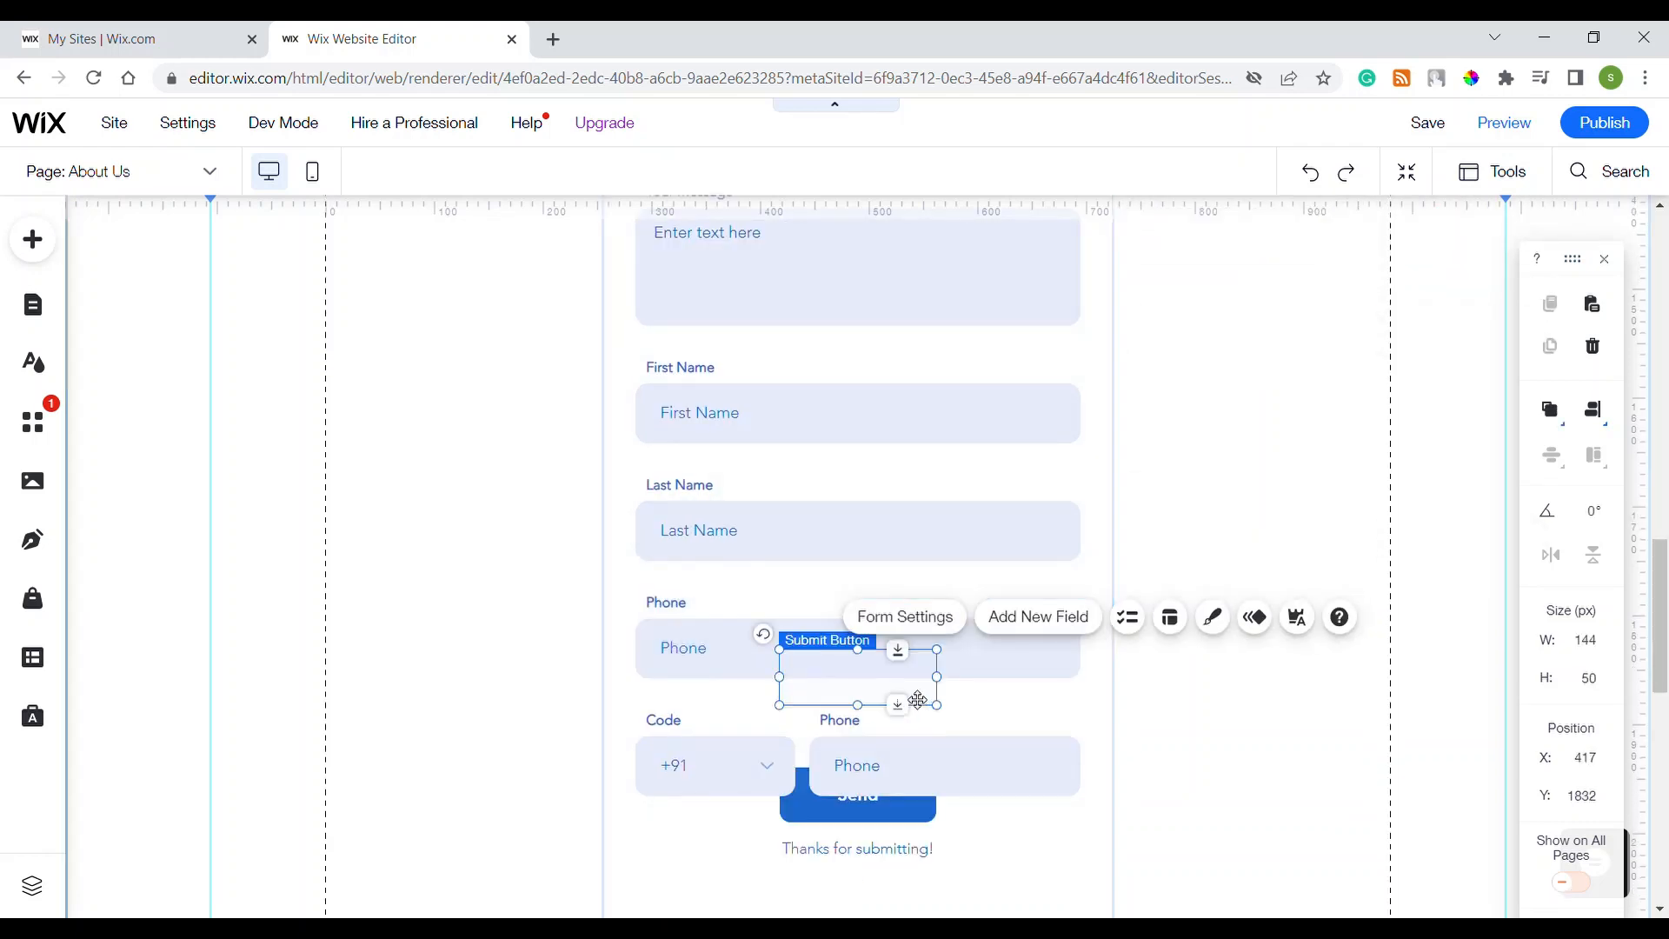
{"action": "left_click_drag", "start_coordinate": [902, 776], "coordinate": [905, 853]}
{"action": "left_click", "coordinate": [1119, 629]}
{"action": "scroll", "coordinate": [1119, 629], "scroll_direction": "down", "scroll_amount": 2}
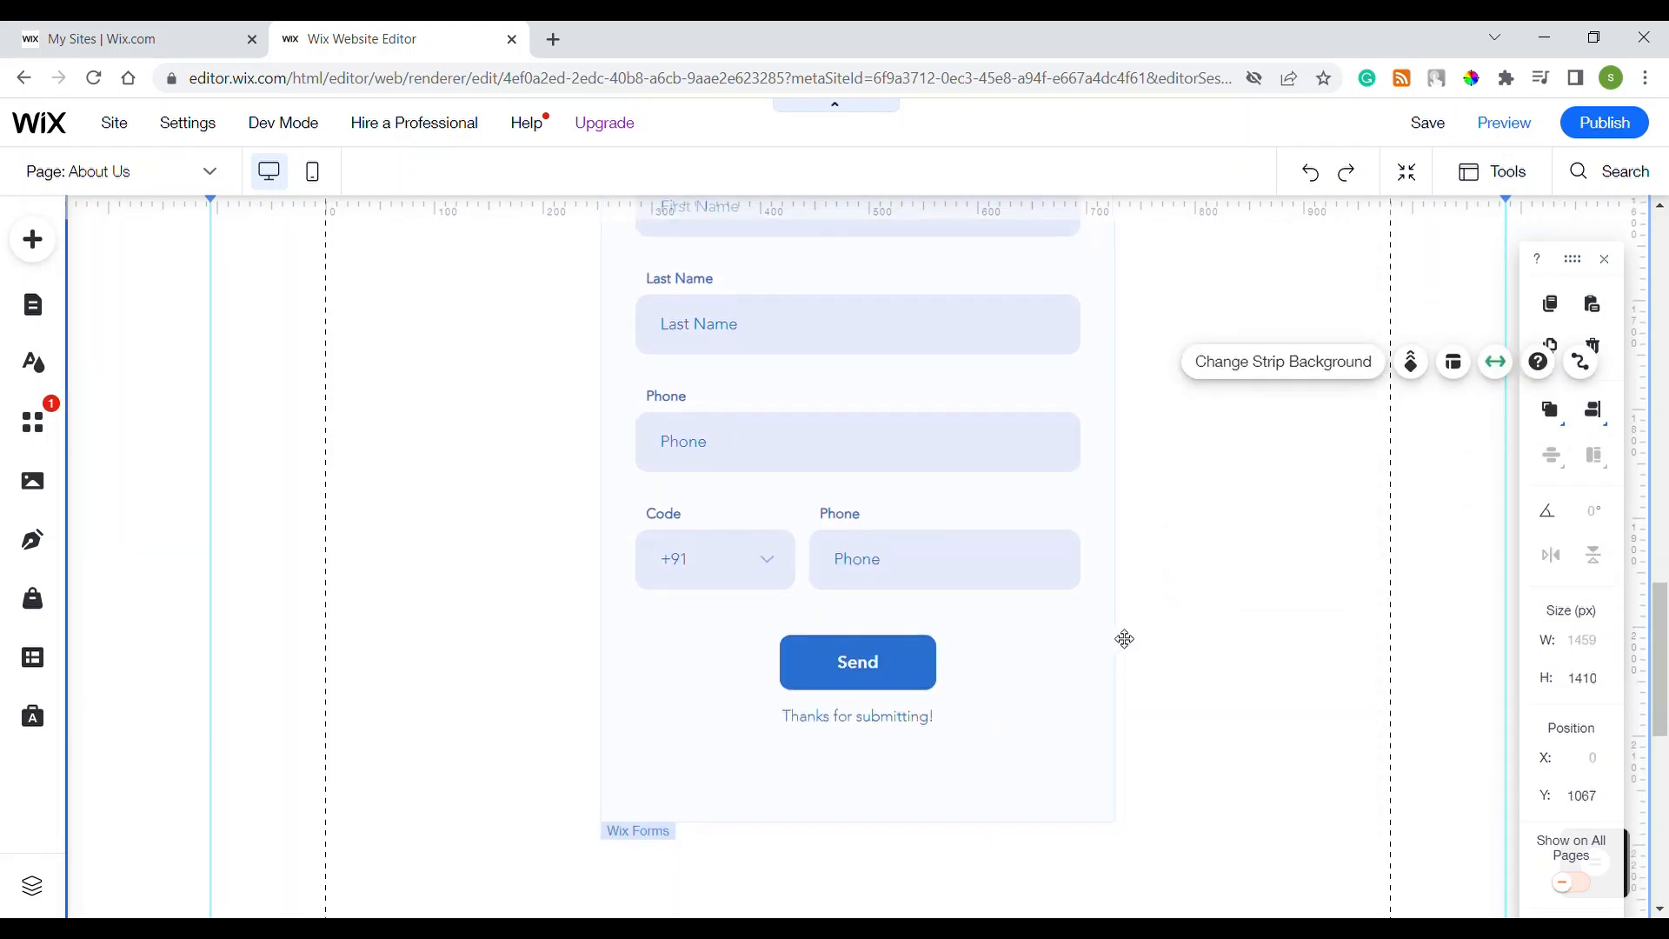
{"action": "scroll", "coordinate": [1121, 638], "scroll_direction": "up", "scroll_amount": 4}
{"action": "left_click", "coordinate": [1105, 445]}
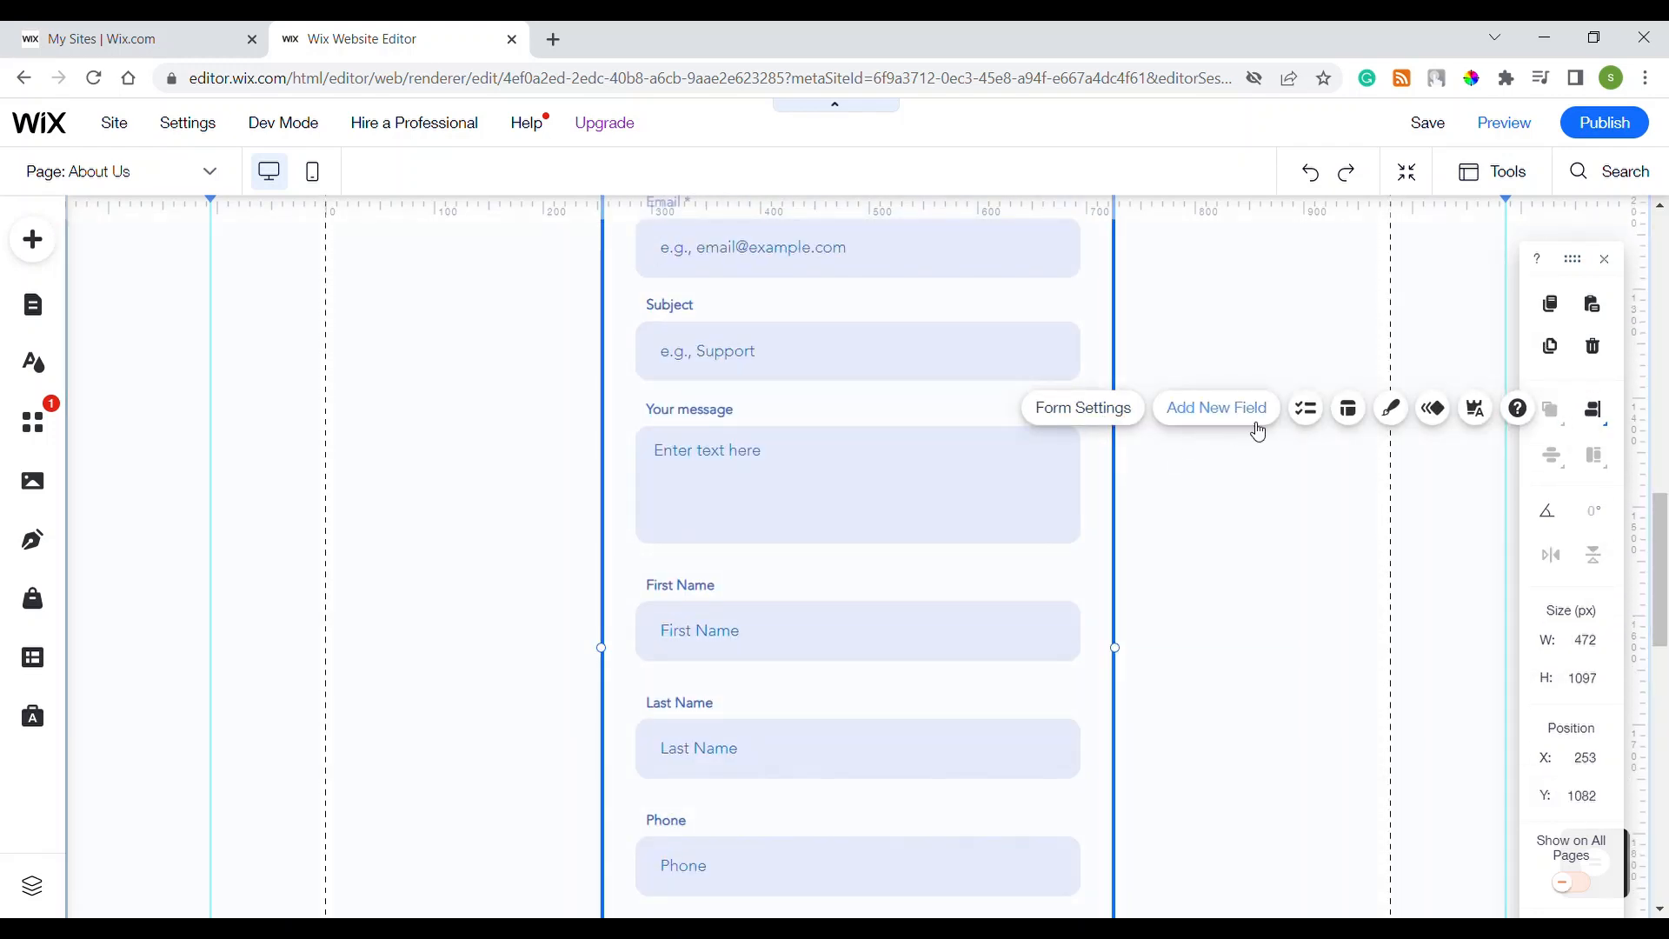
{"action": "left_click", "coordinate": [1257, 429]}
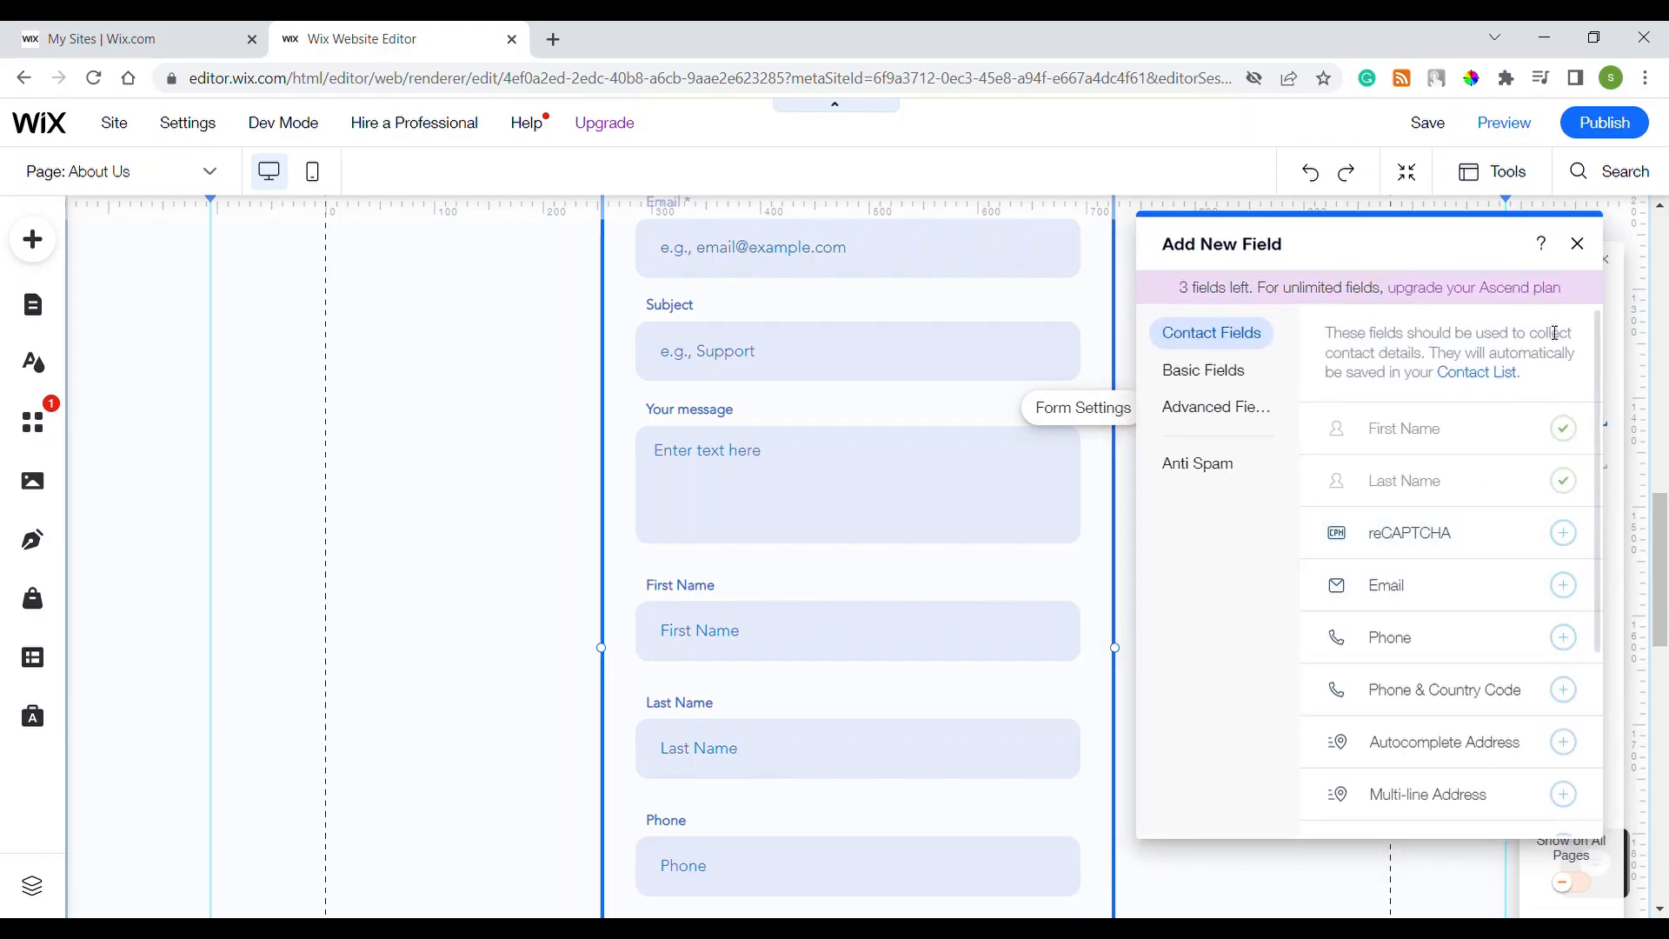
{"action": "left_click", "coordinate": [1578, 244]}
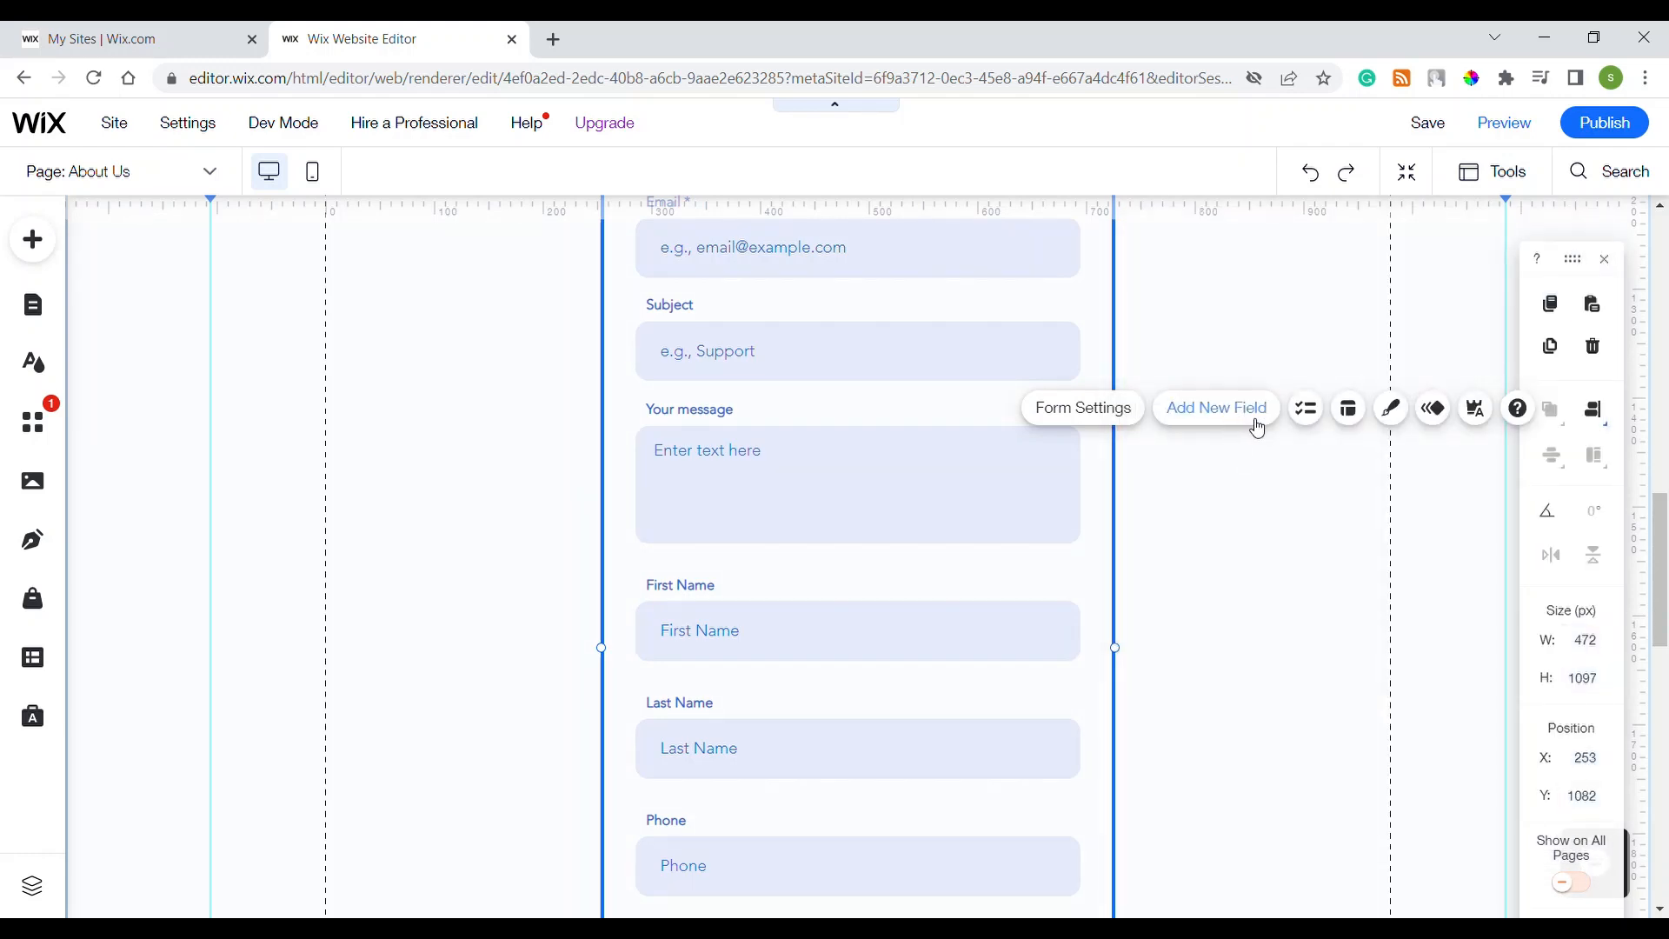
{"action": "left_click", "coordinate": [1232, 407]}
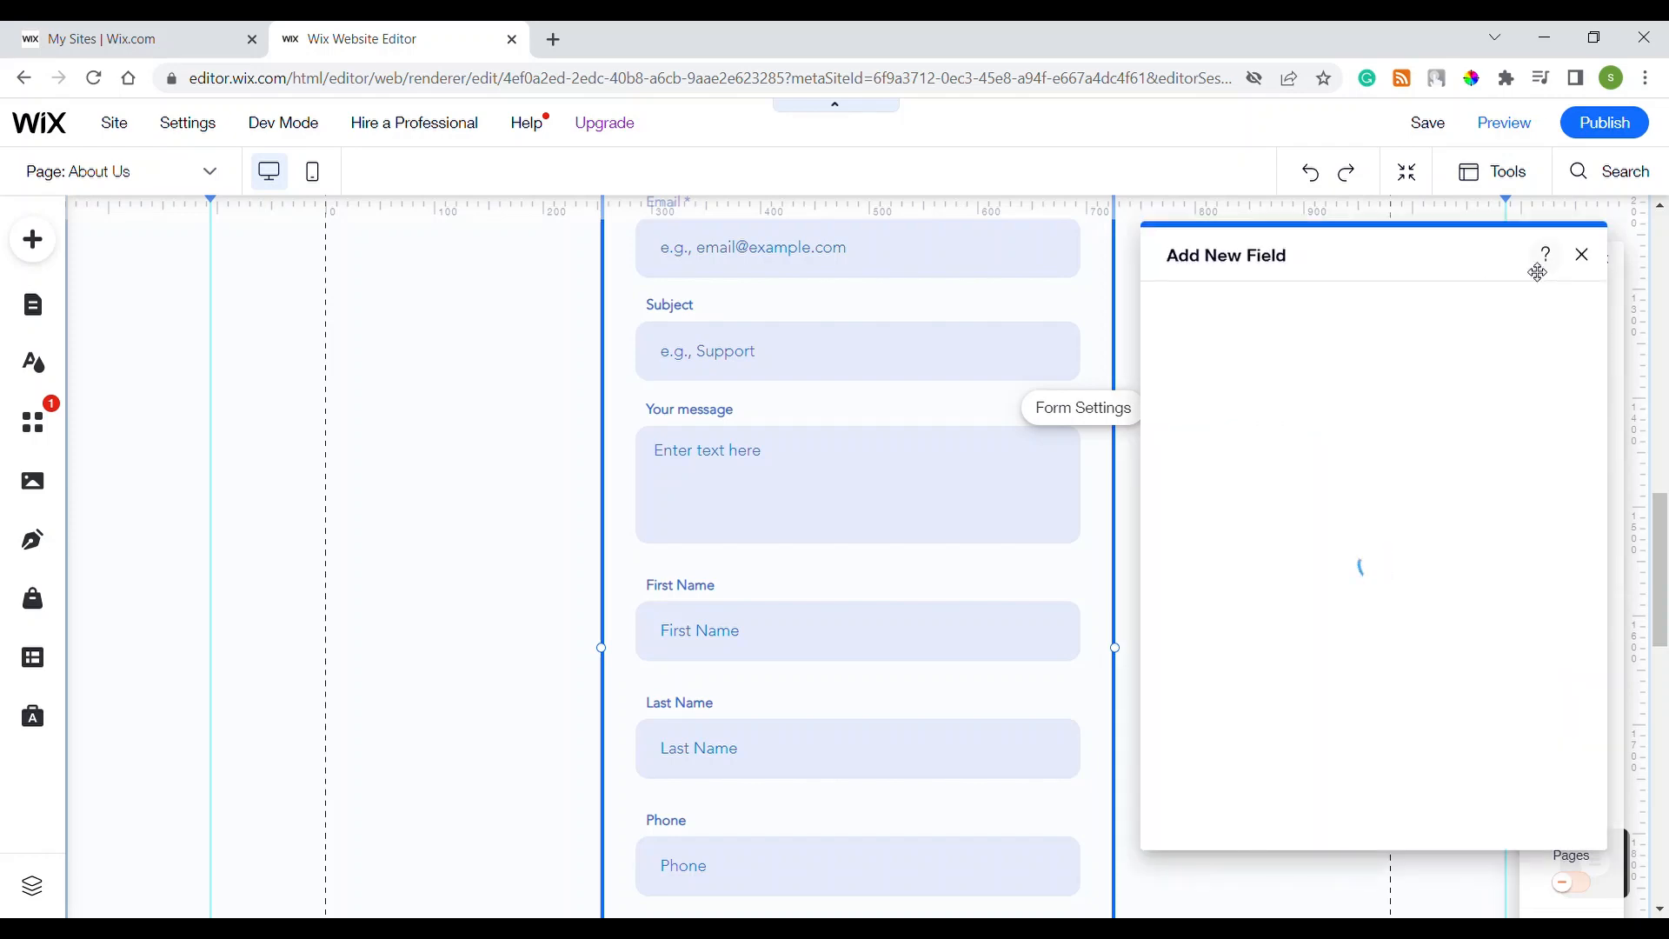
{"action": "left_click_drag", "start_coordinate": [1538, 273], "coordinate": [1251, 448]}
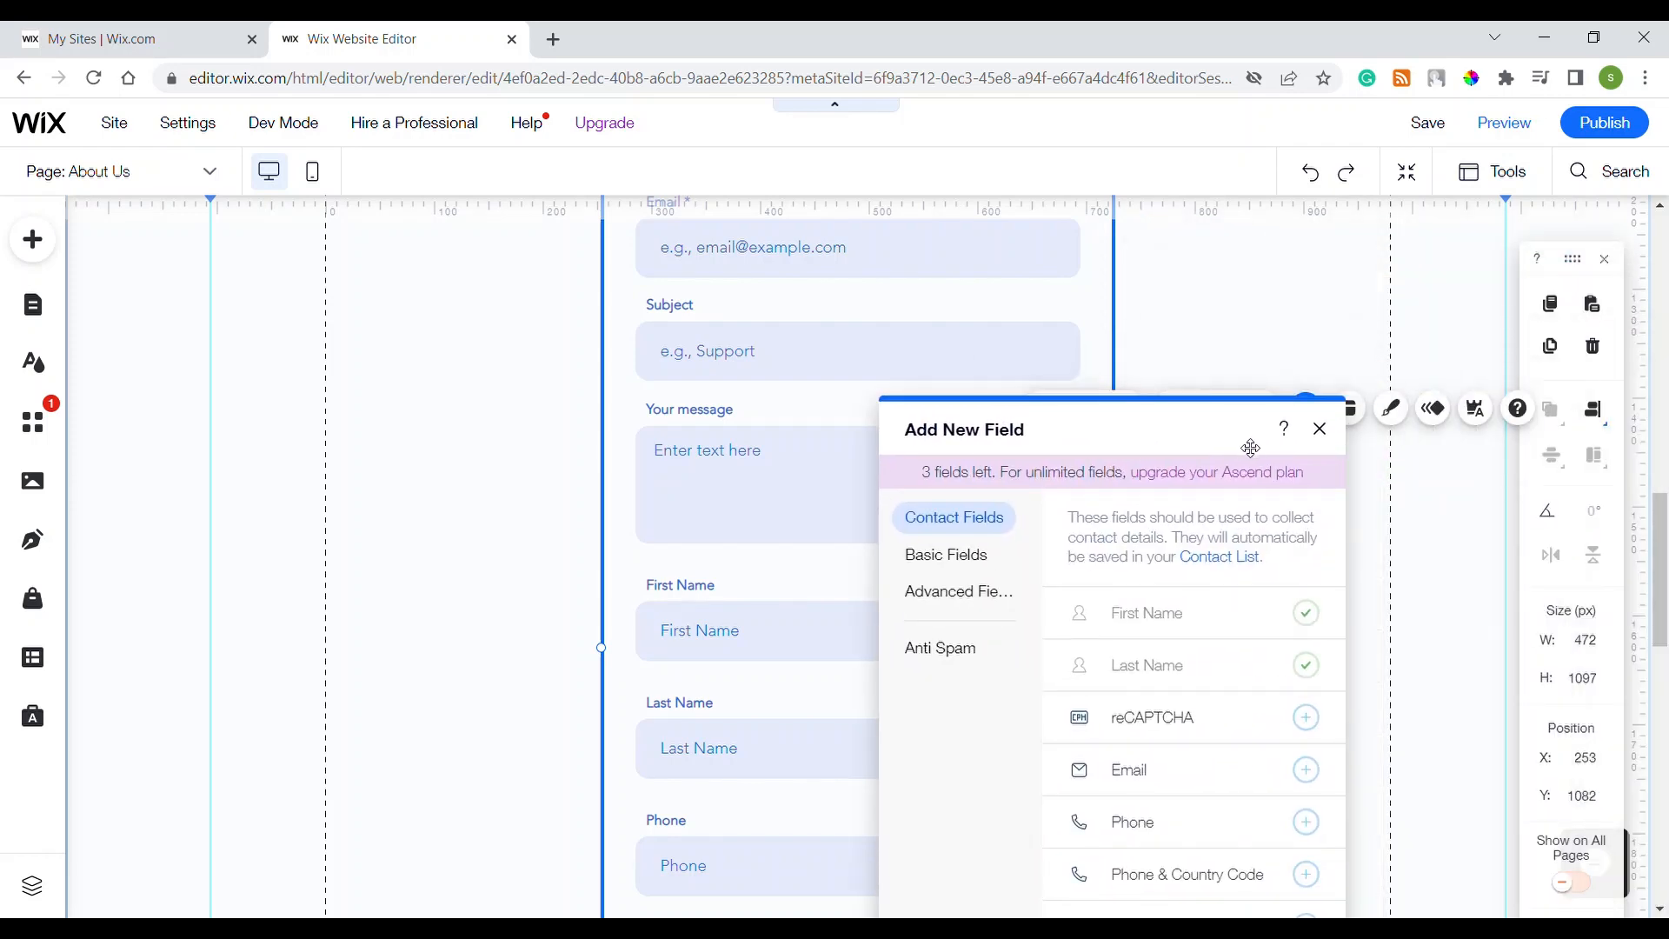
{"action": "left_click", "coordinate": [1320, 429]}
{"action": "left_click", "coordinate": [1239, 408]}
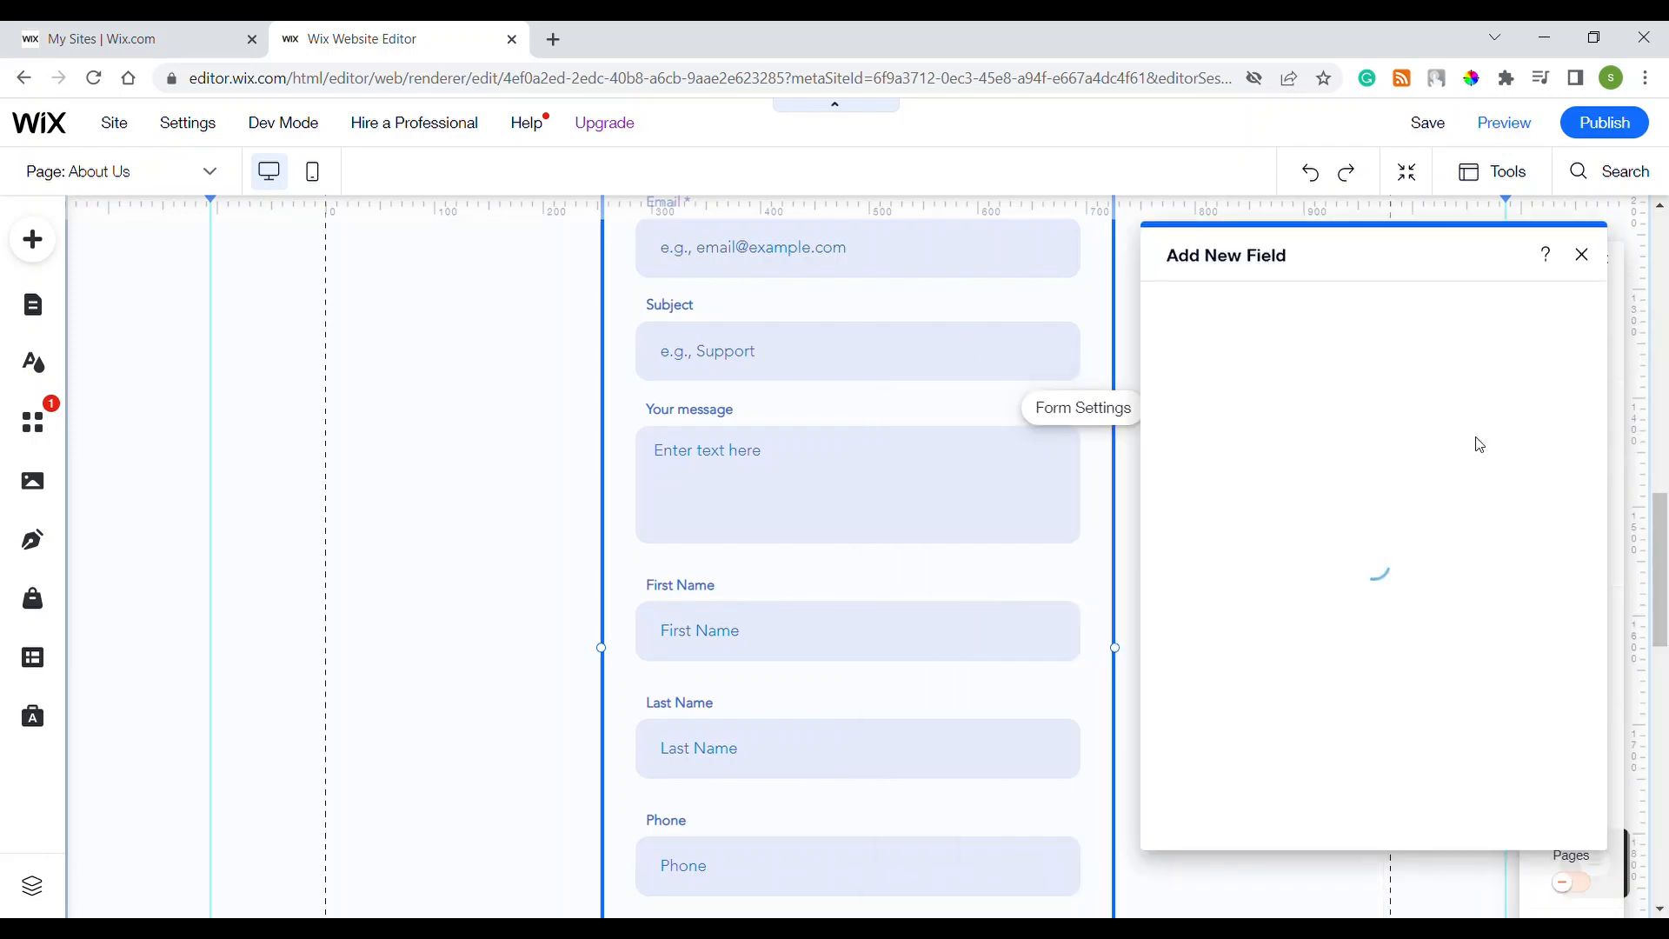
{"action": "left_click_drag", "start_coordinate": [1443, 276], "coordinate": [810, 286]}
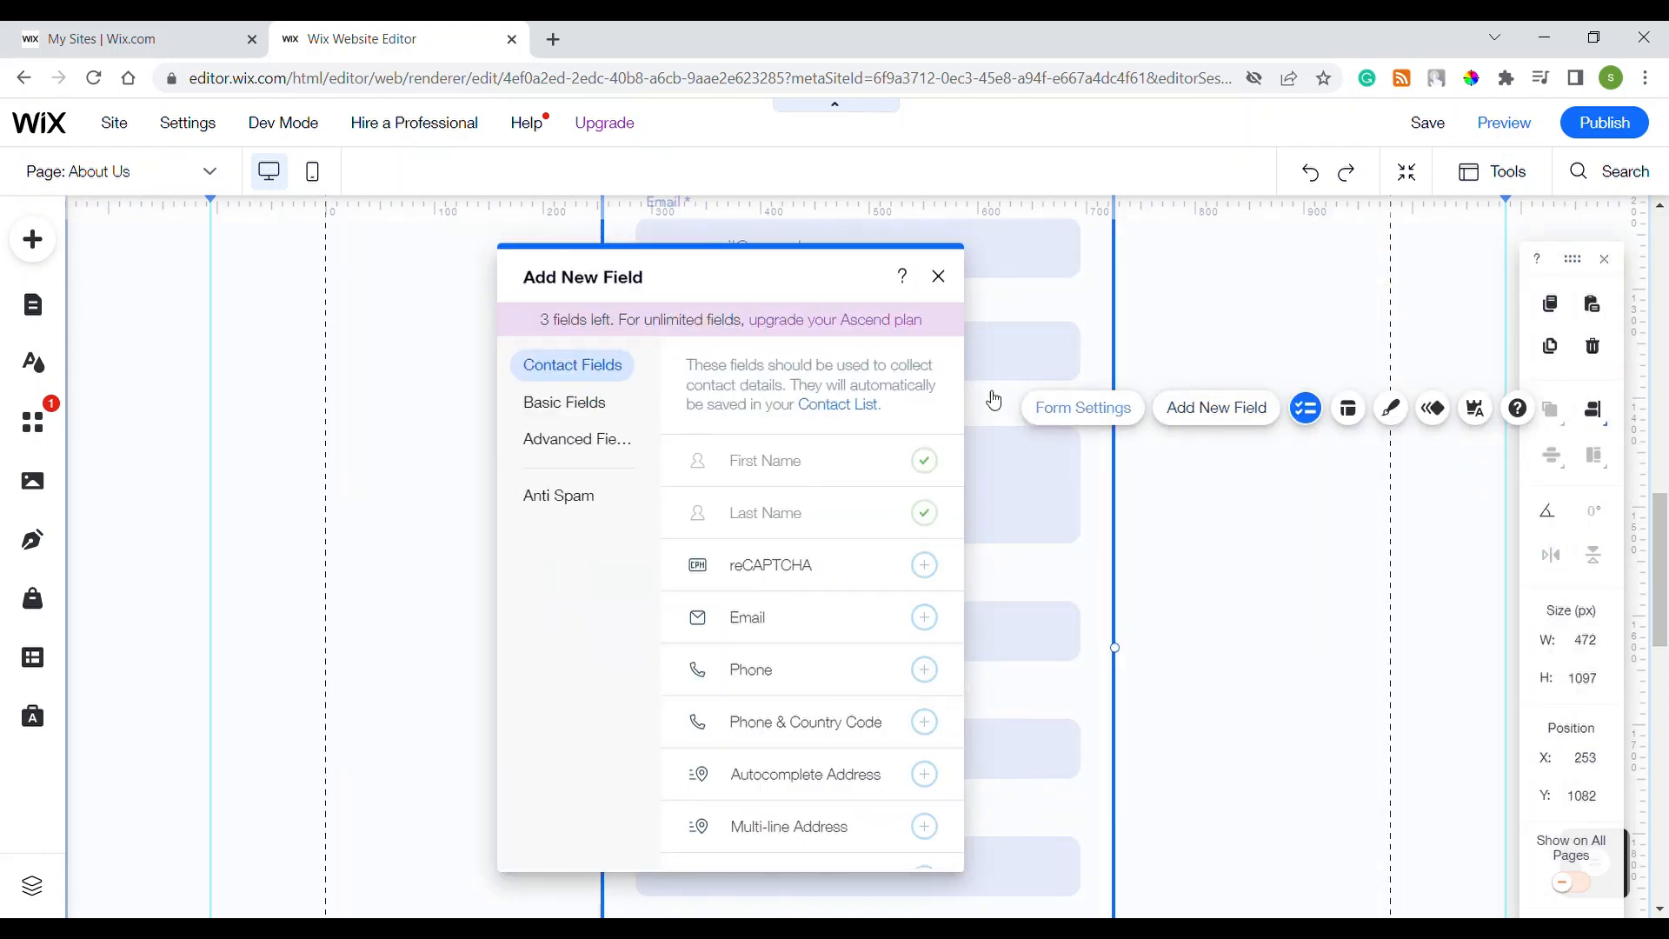
{"action": "left_click", "coordinate": [939, 276]}
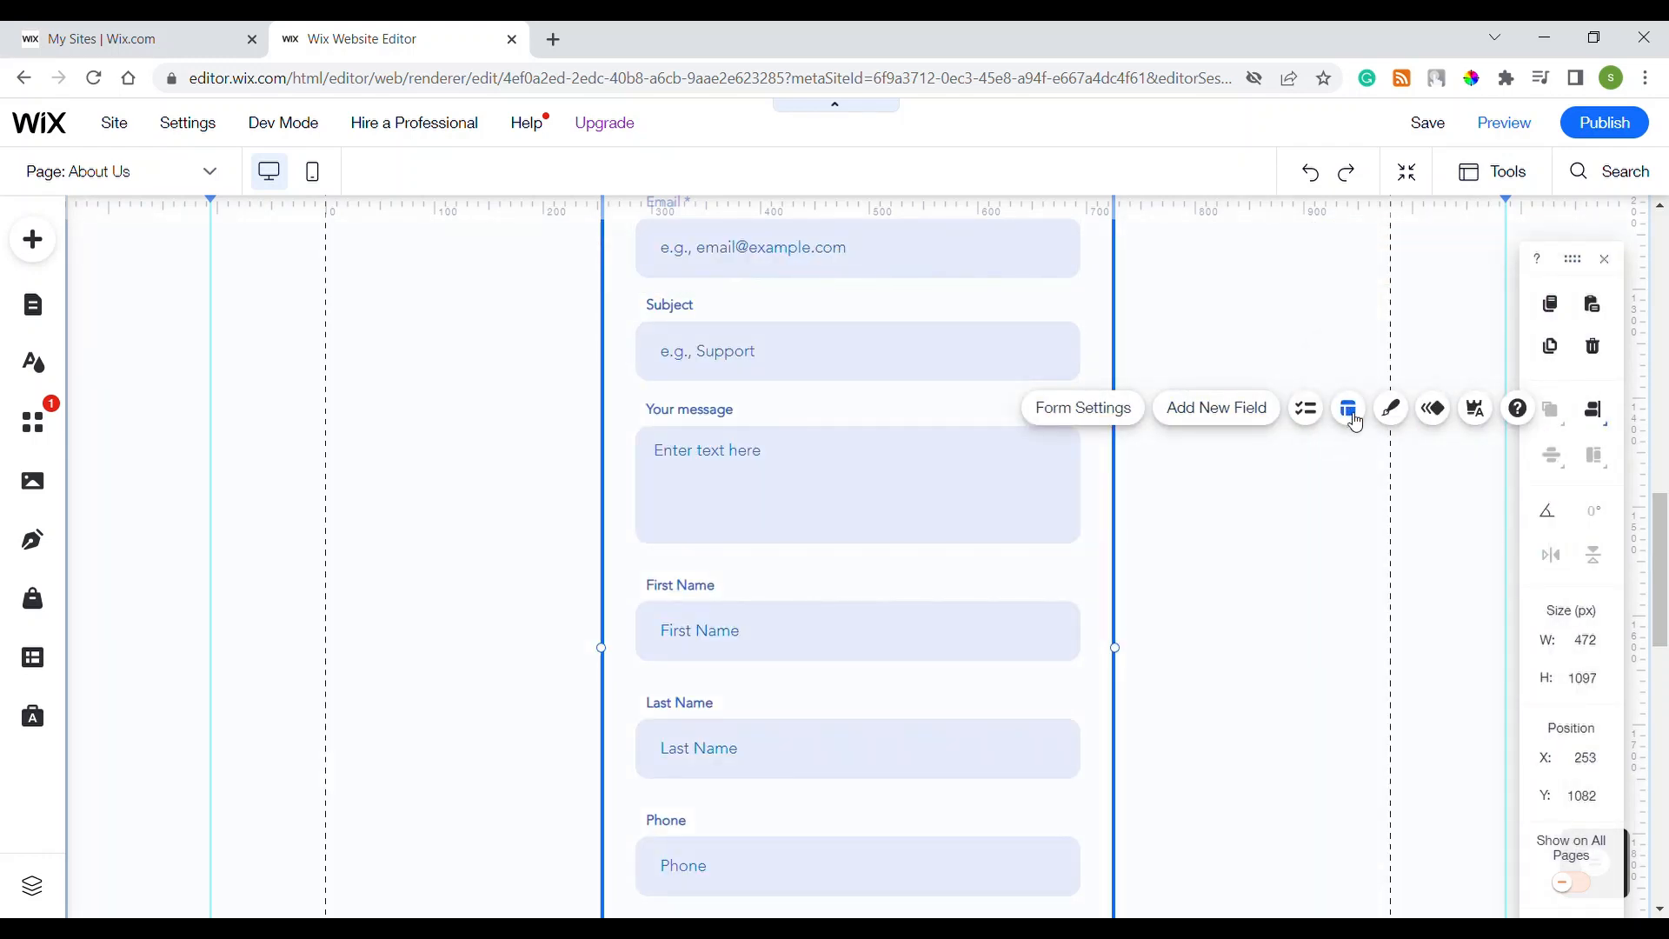
Step: In the form's layout settings, toggle field titles and leave them shown
{"action": "left_click", "coordinate": [1349, 408]}
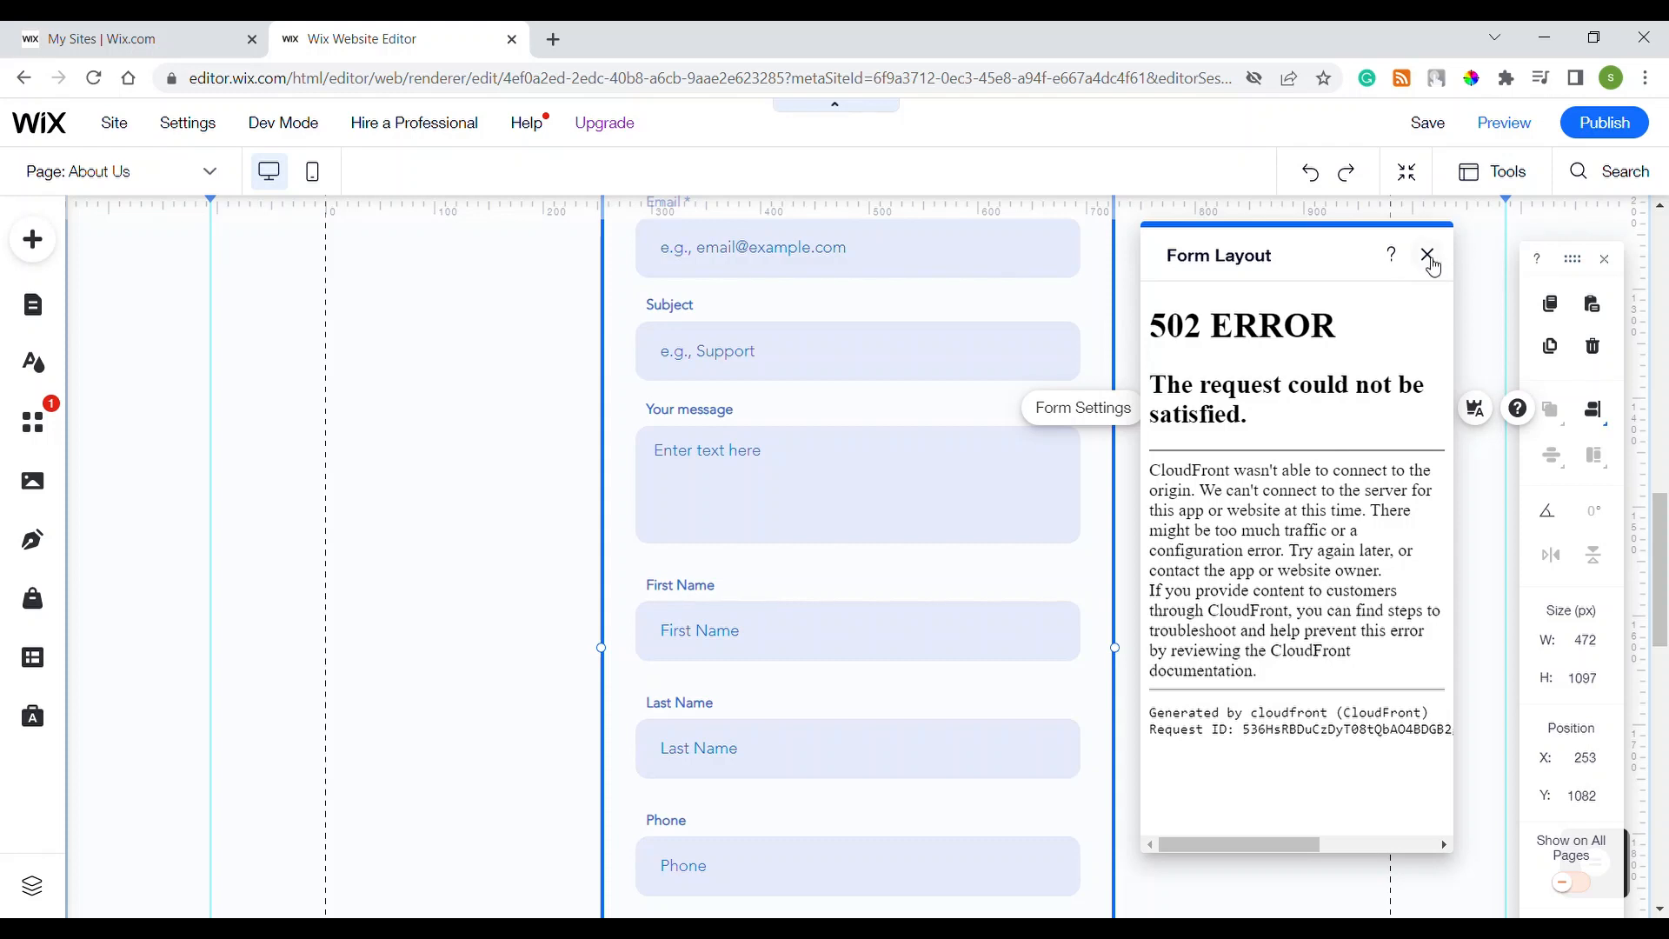
{"action": "left_click", "coordinate": [1428, 255]}
{"action": "left_click", "coordinate": [1350, 409]}
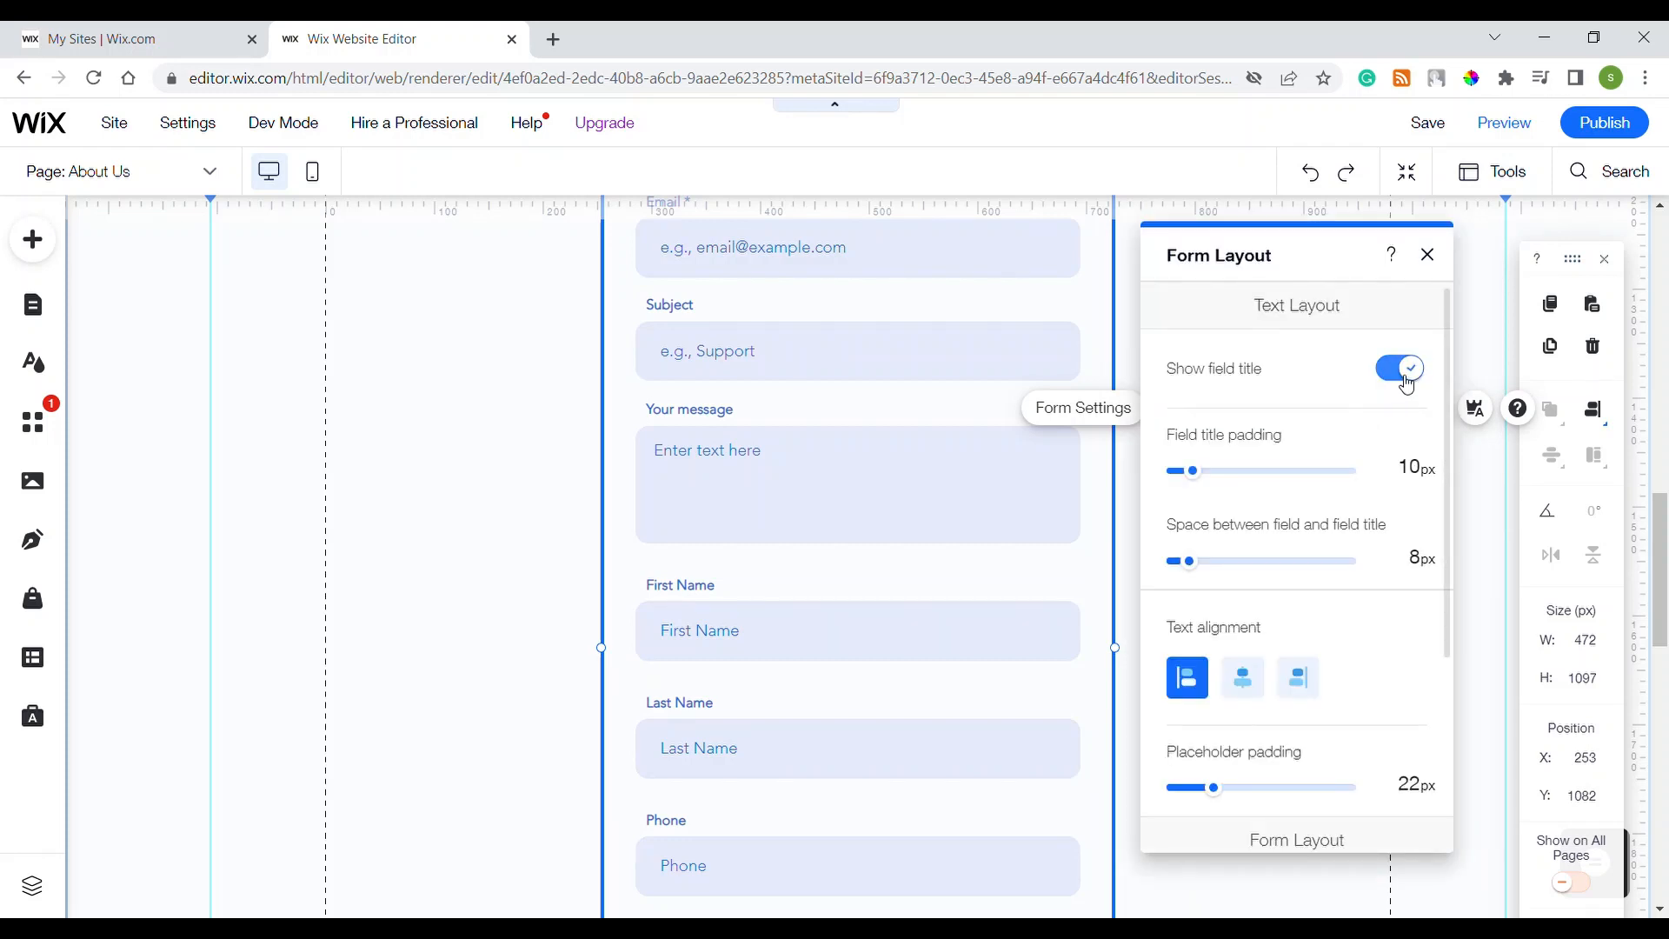
{"action": "left_click", "coordinate": [1403, 371]}
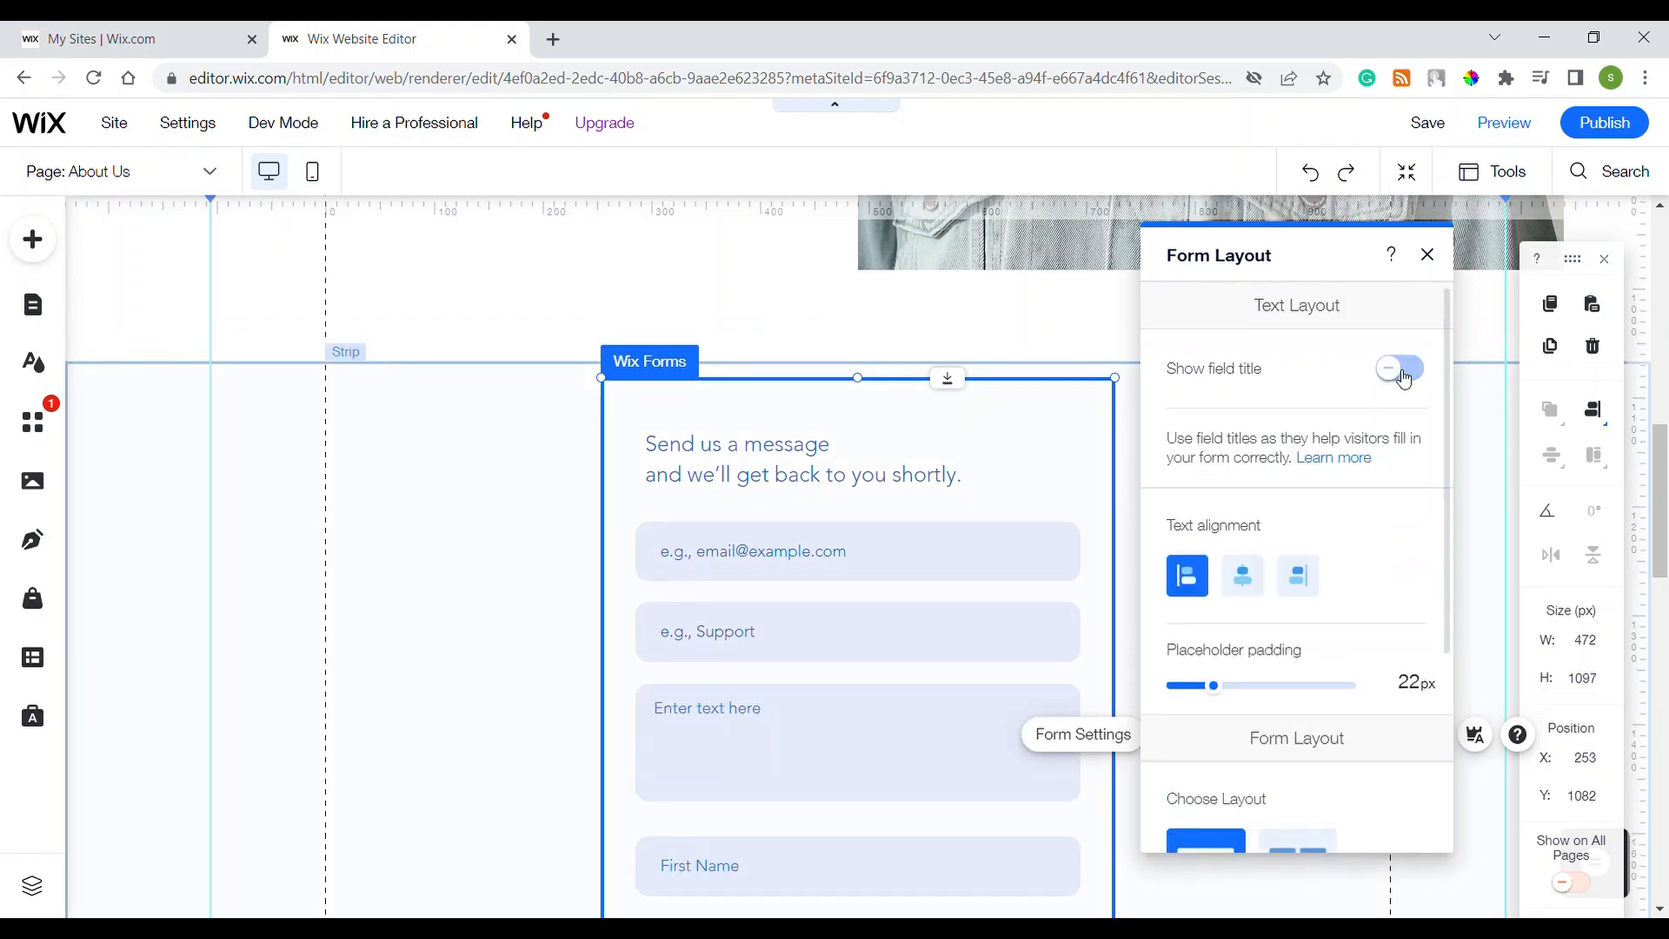
{"action": "left_click", "coordinate": [1403, 372]}
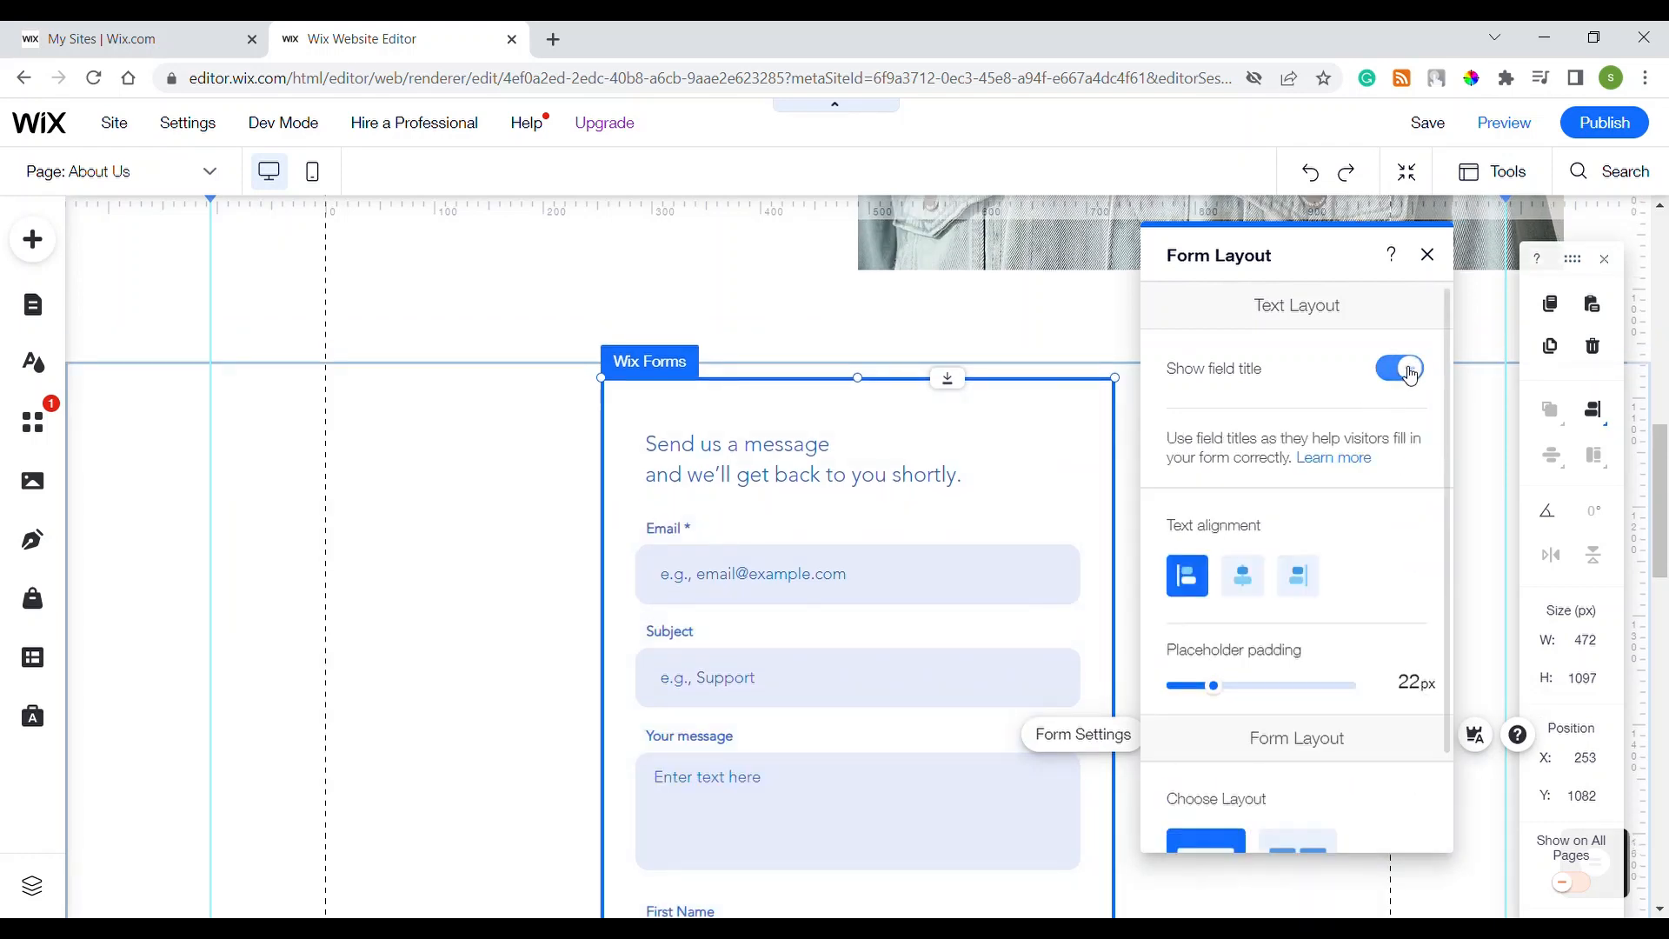
{"action": "left_click", "coordinate": [1410, 373]}
{"action": "left_click", "coordinate": [1410, 374]}
{"action": "left_click", "coordinate": [1410, 374]}
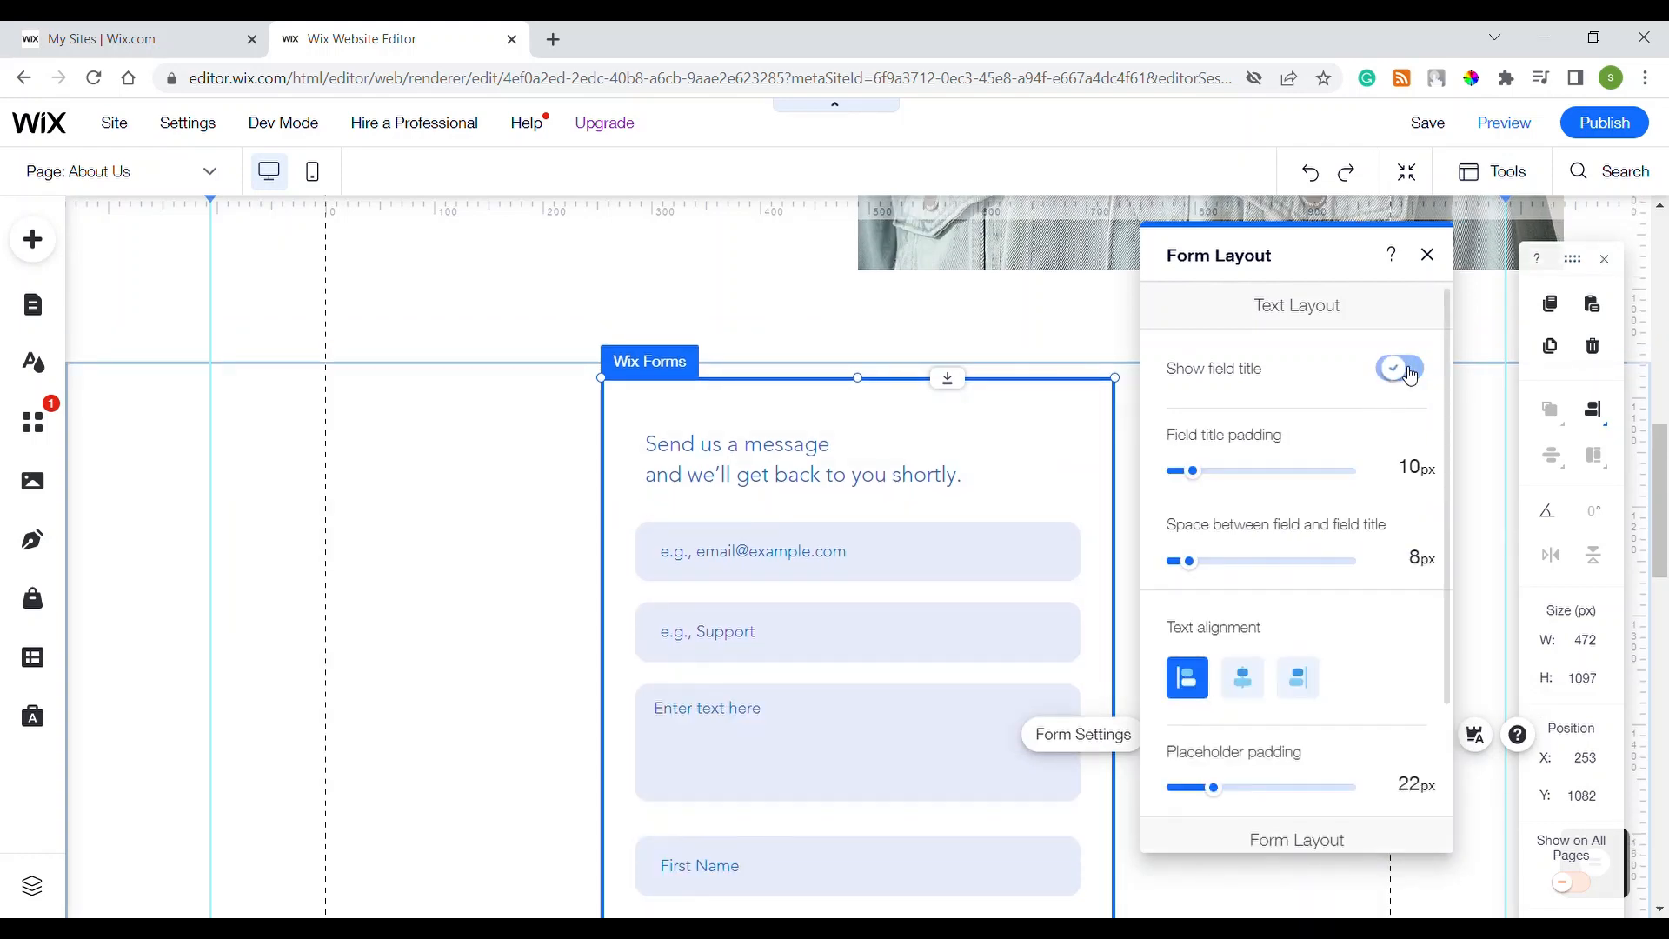
{"action": "left_click", "coordinate": [1410, 374]}
{"action": "left_click", "coordinate": [1410, 373]}
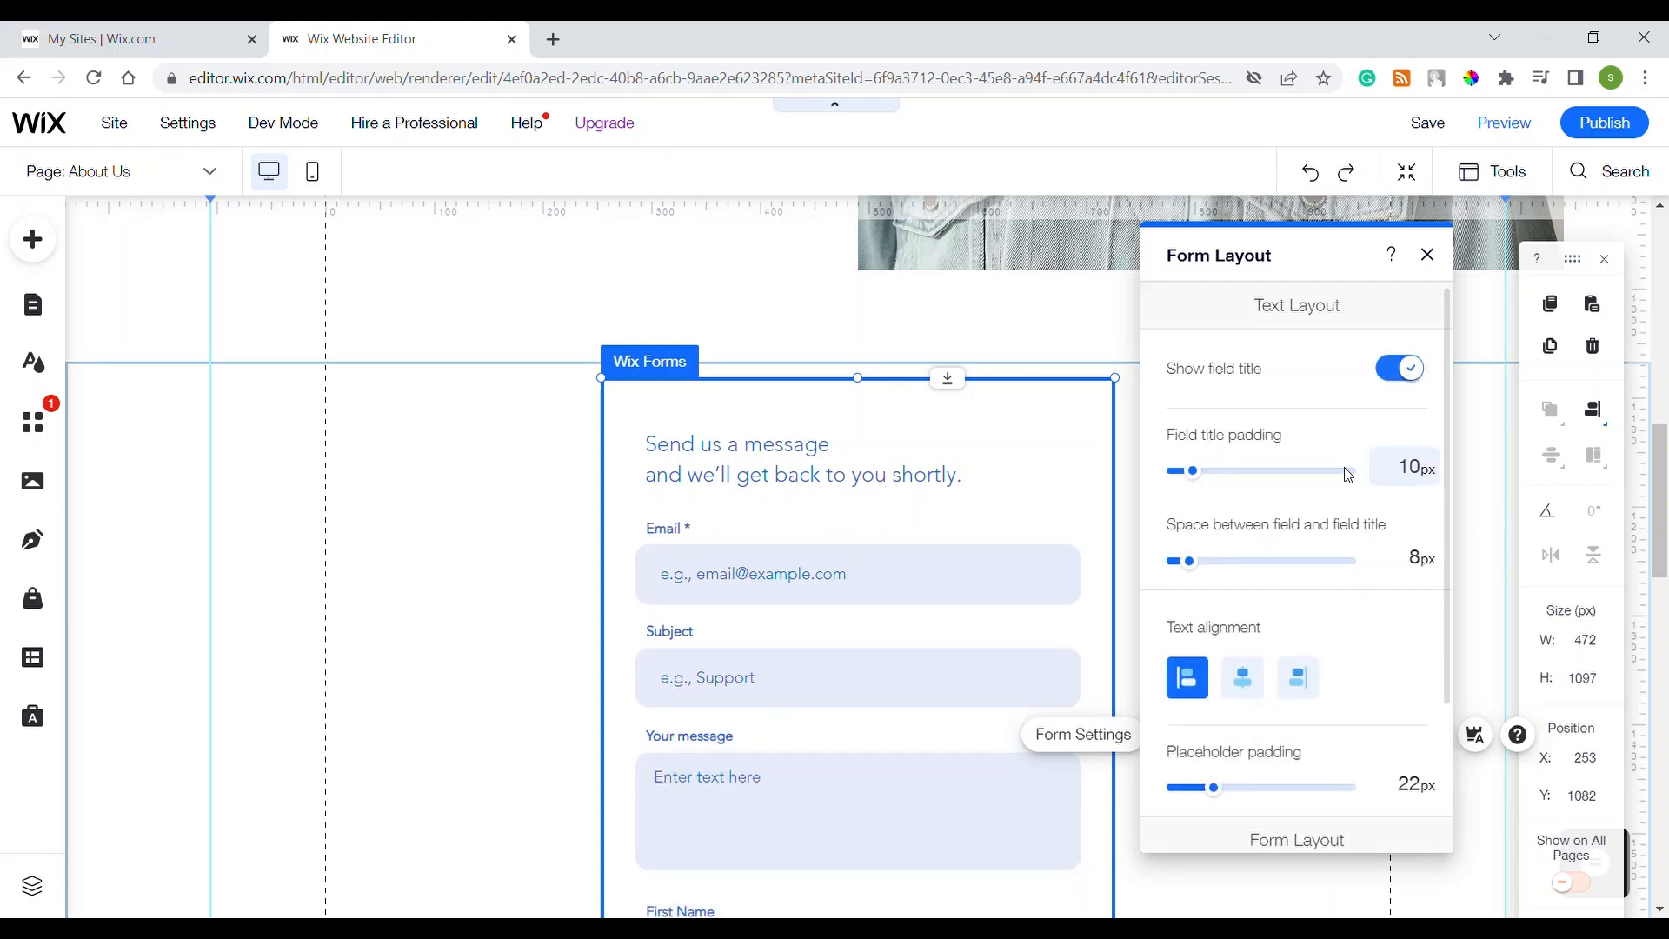
{"action": "left_click", "coordinate": [1421, 379]}
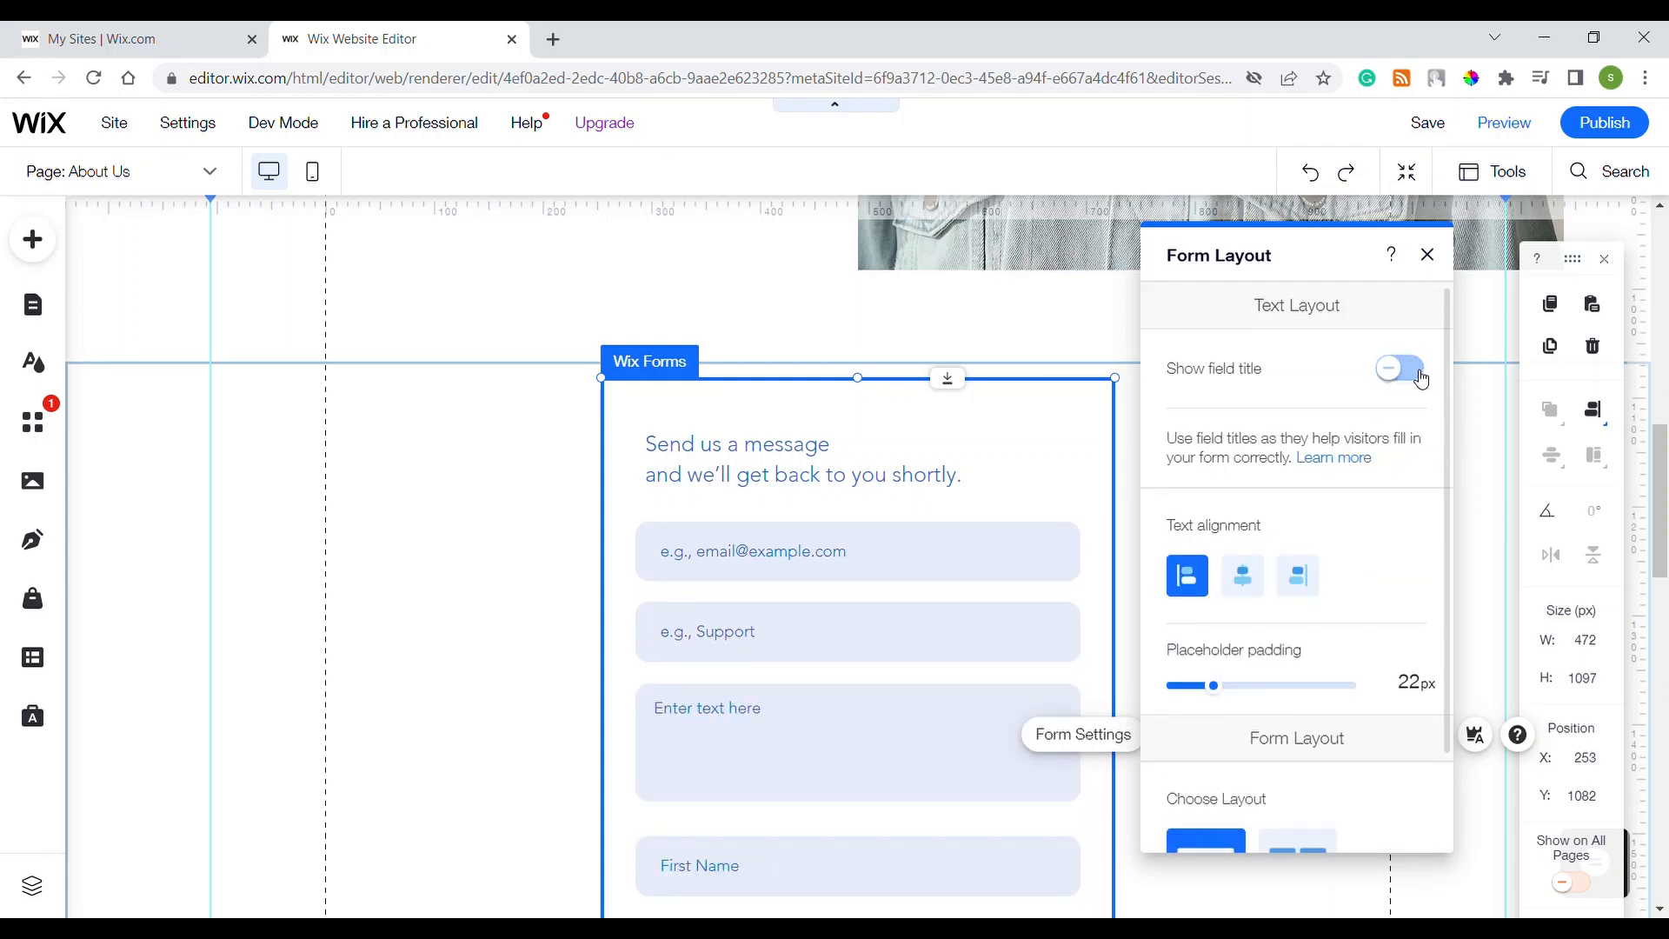
{"action": "left_click", "coordinate": [1422, 379]}
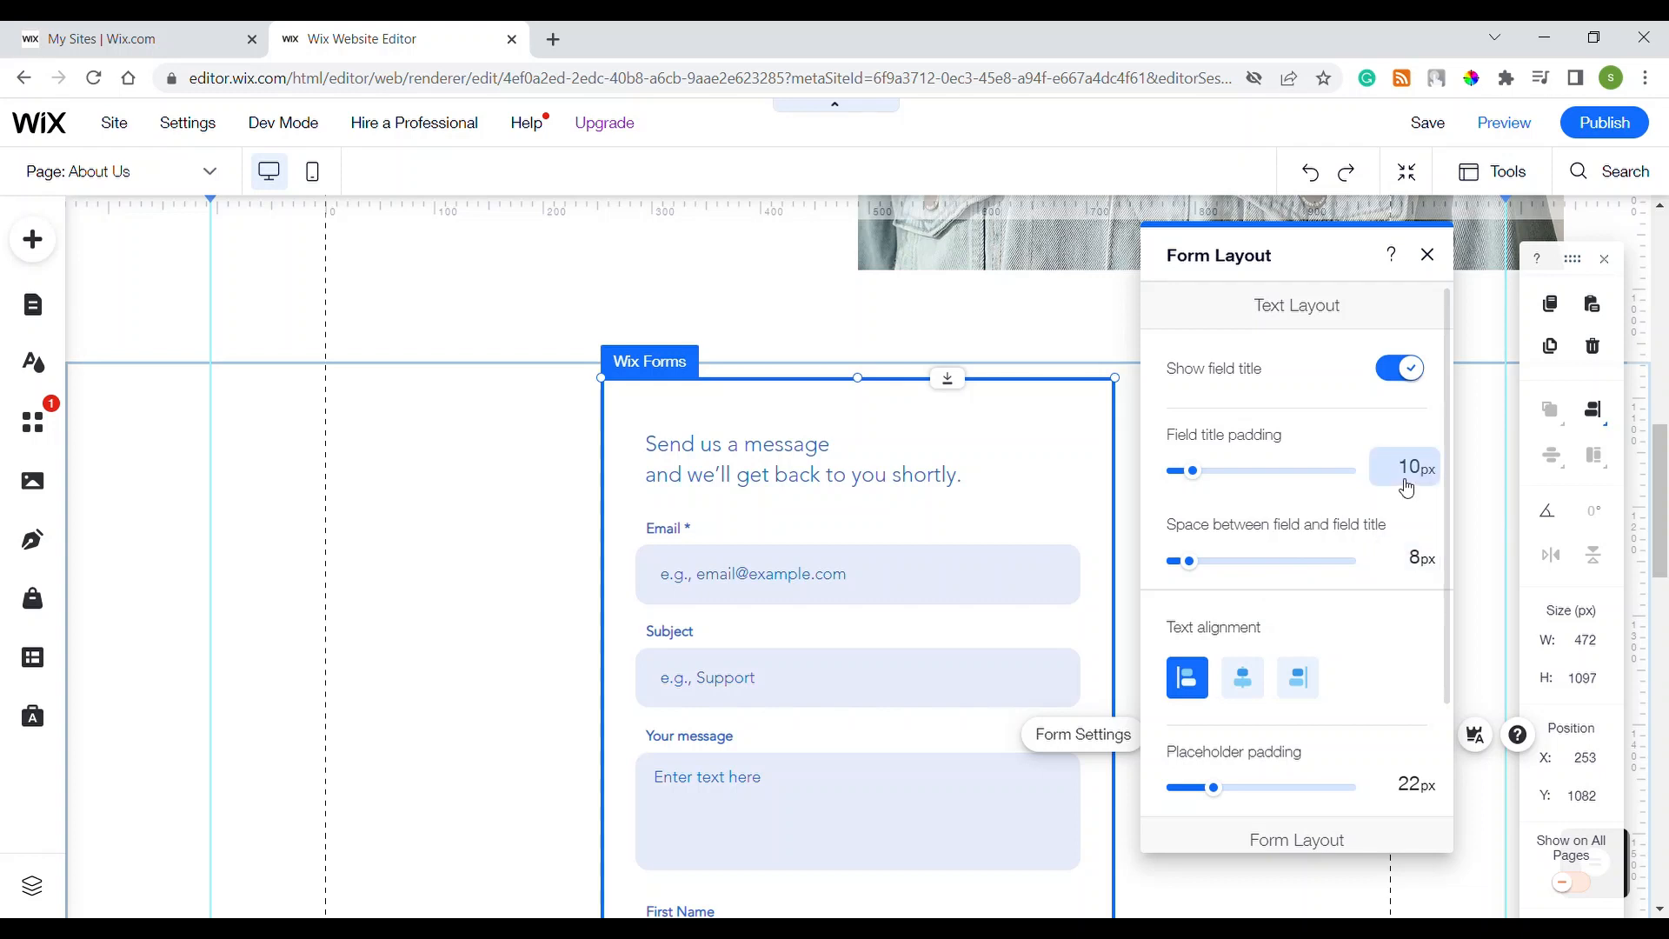
Step: Try a two-column layout, return the form to one column, and reopen Layout
{"action": "scroll", "coordinate": [1261, 522], "scroll_direction": "down", "scroll_amount": 3}
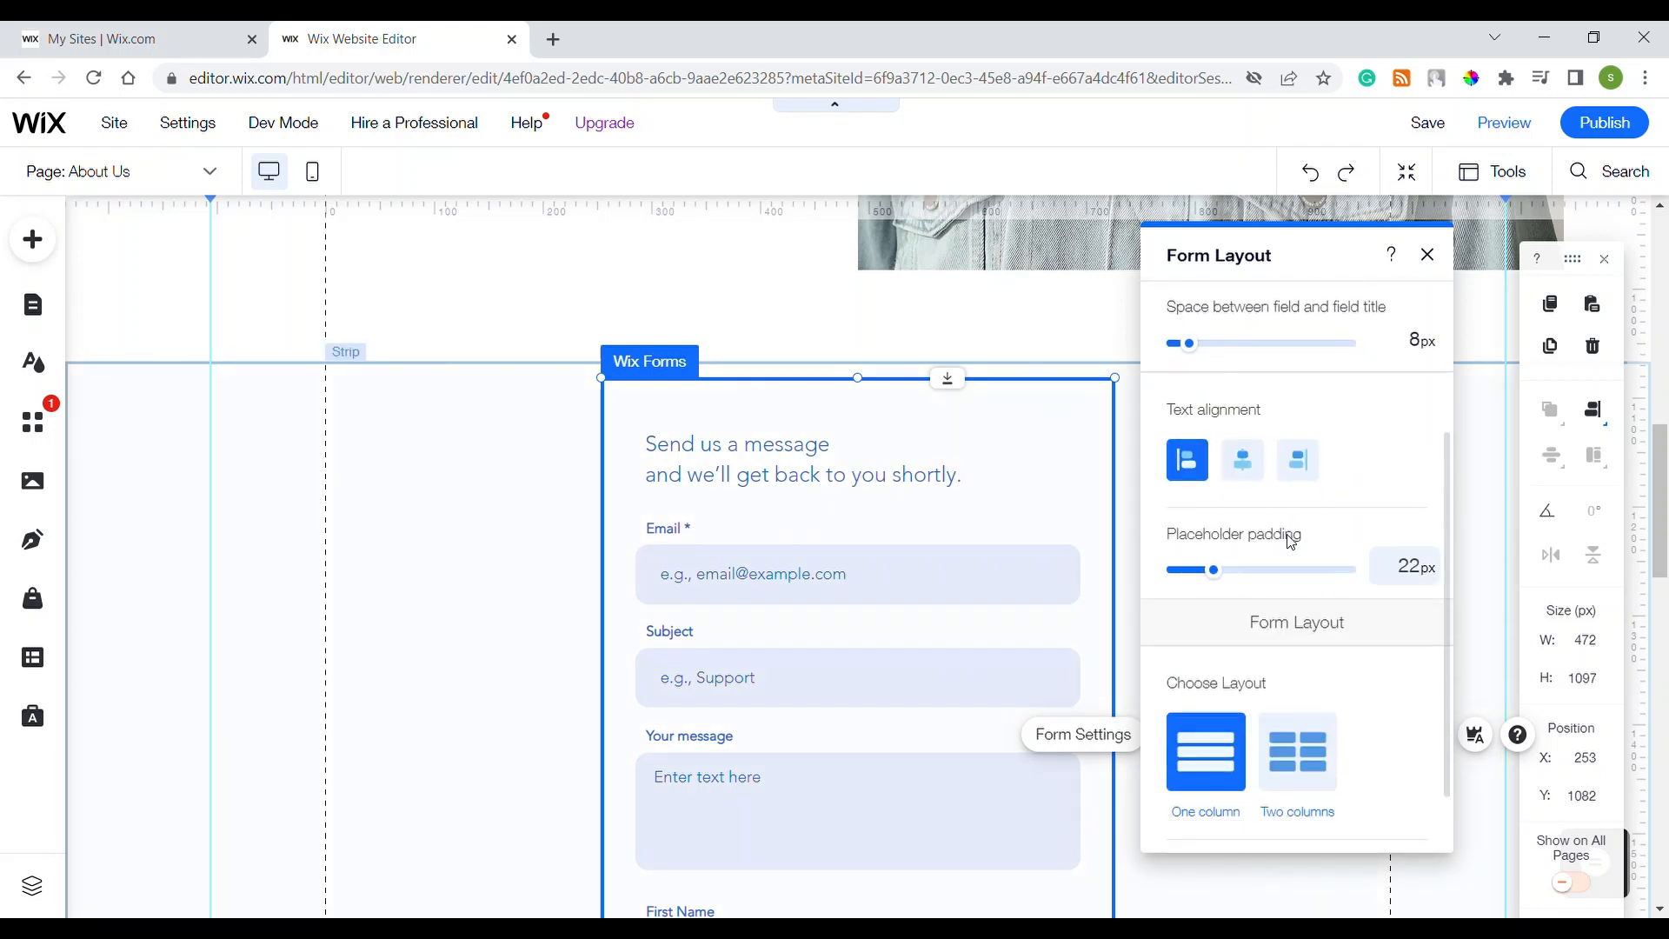
{"action": "scroll", "coordinate": [1263, 482], "scroll_direction": "down", "scroll_amount": 1}
{"action": "scroll", "coordinate": [1250, 472], "scroll_direction": "up", "scroll_amount": 2}
{"action": "scroll", "coordinate": [1200, 458], "scroll_direction": "down", "scroll_amount": 3}
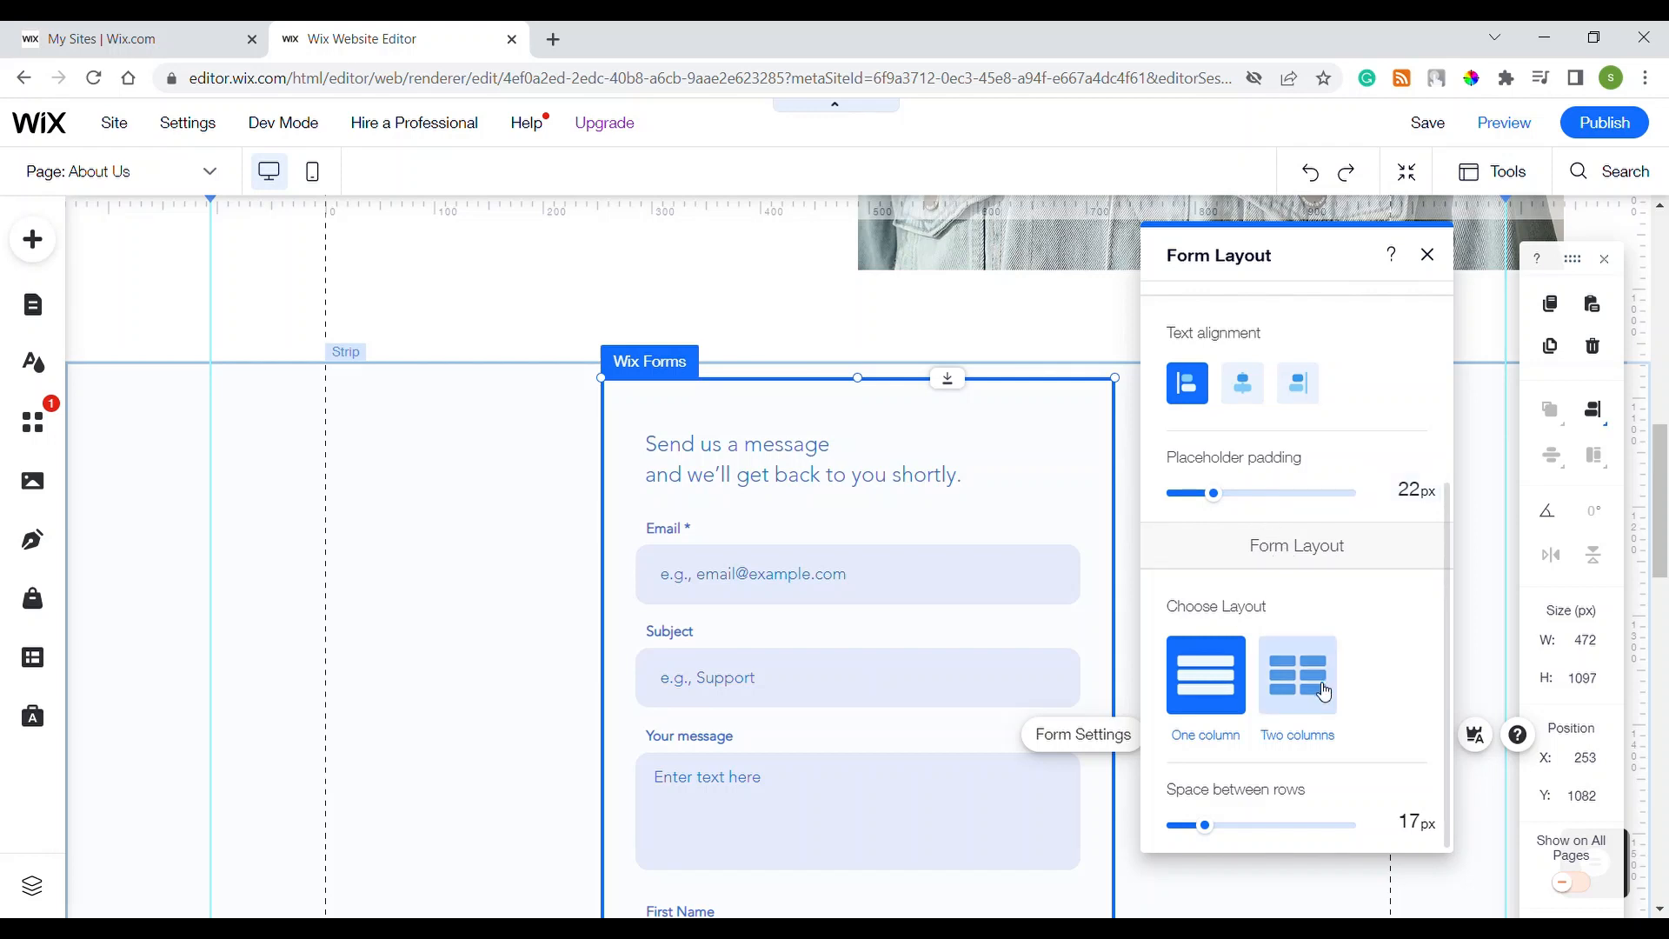
{"action": "left_click", "coordinate": [1267, 694]}
{"action": "left_click", "coordinate": [1213, 680]}
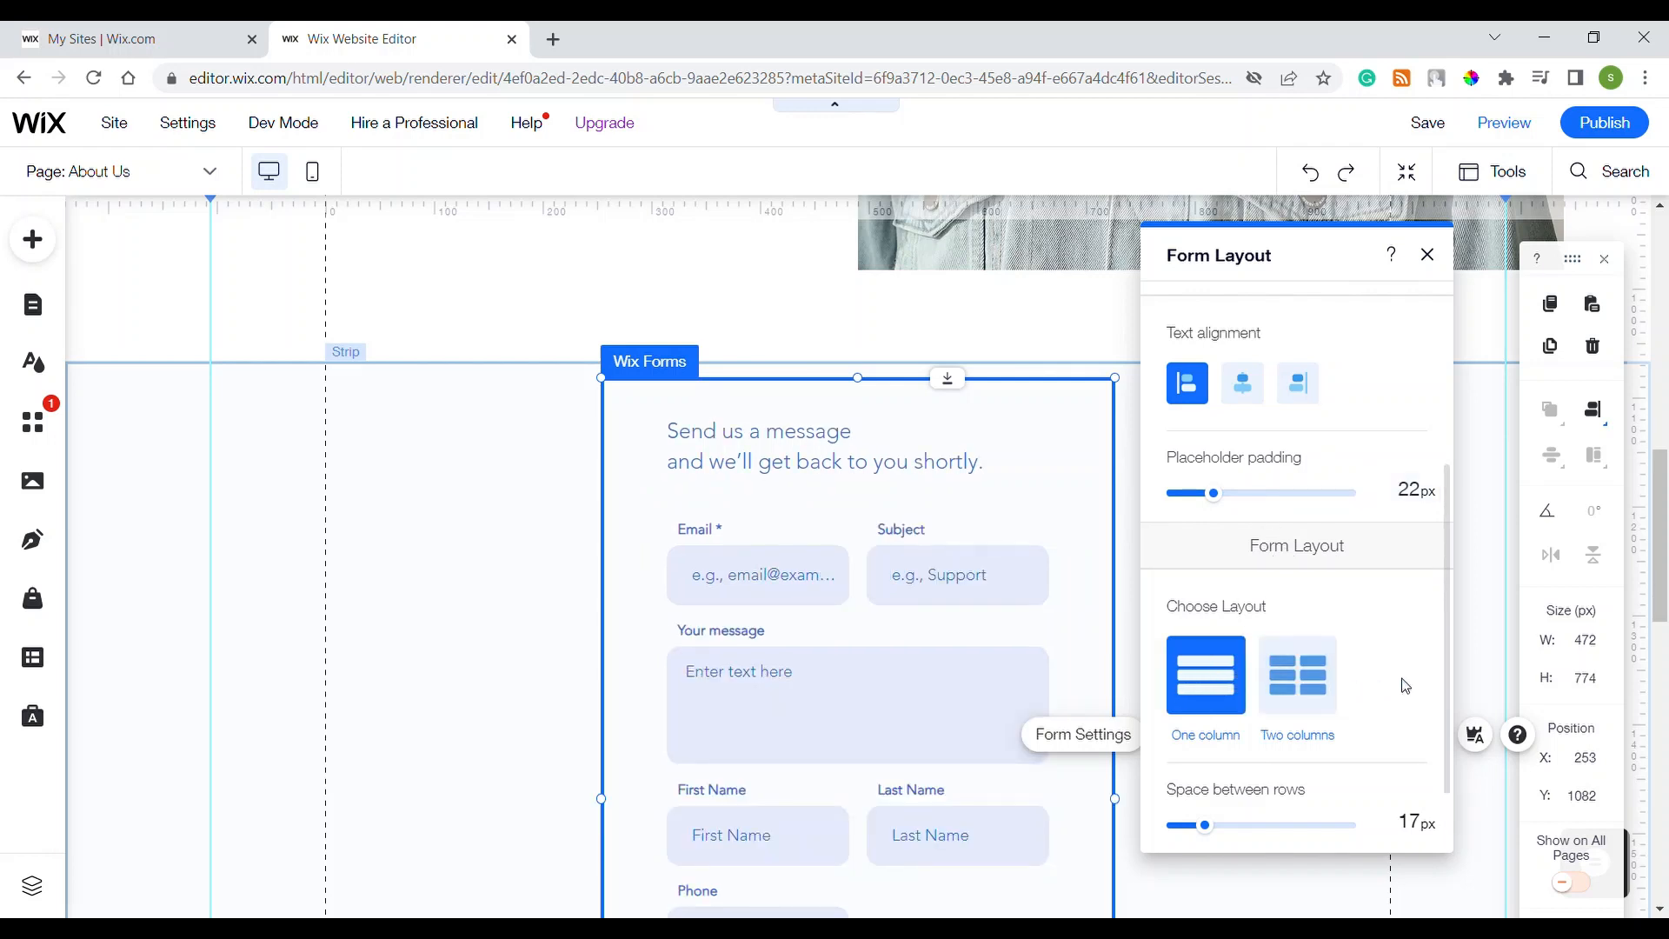
{"action": "left_click", "coordinate": [1481, 543]}
{"action": "left_click", "coordinate": [909, 589]}
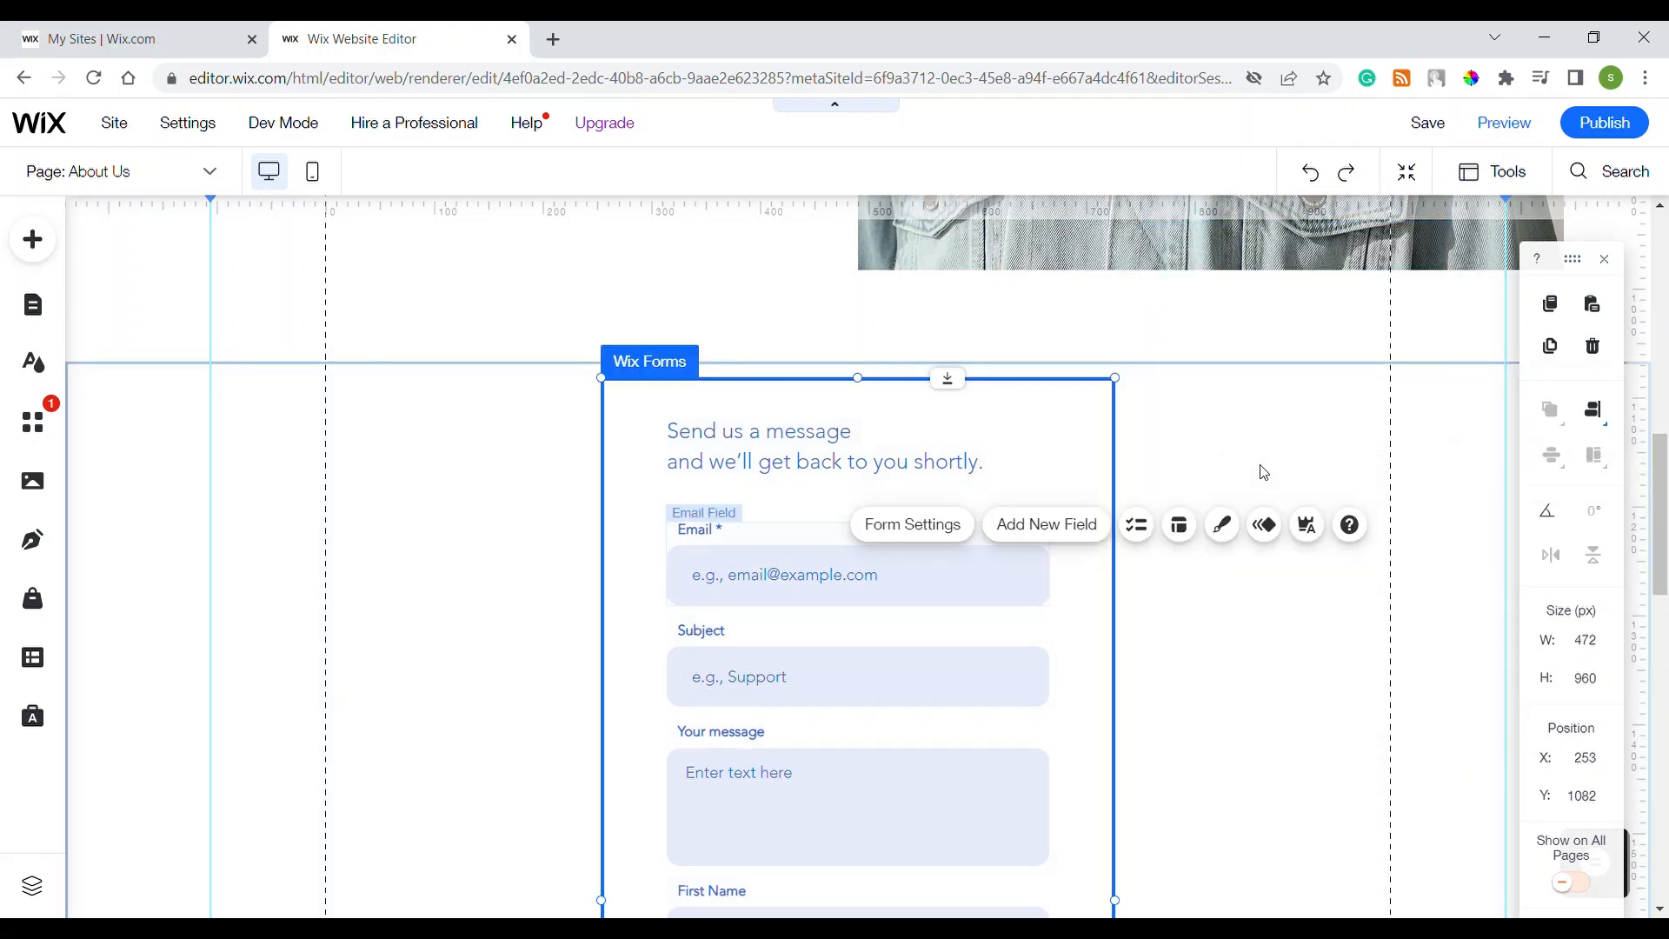
{"action": "left_click", "coordinate": [1179, 524]}
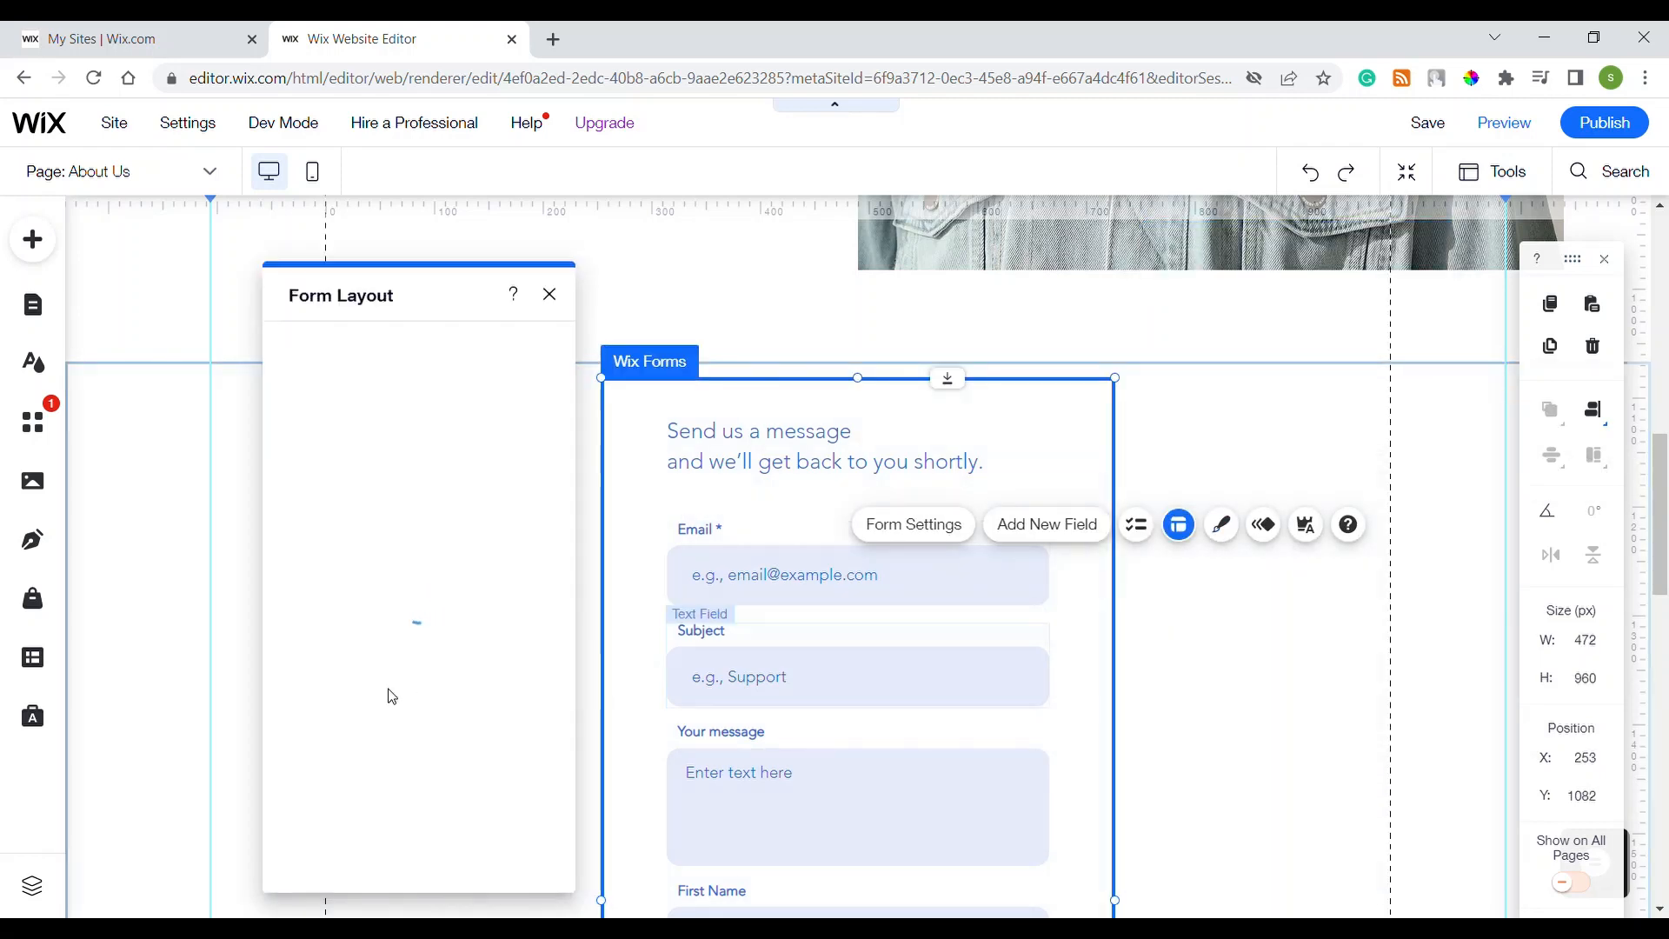
{"action": "scroll", "coordinate": [422, 682], "scroll_direction": "down", "scroll_amount": 3}
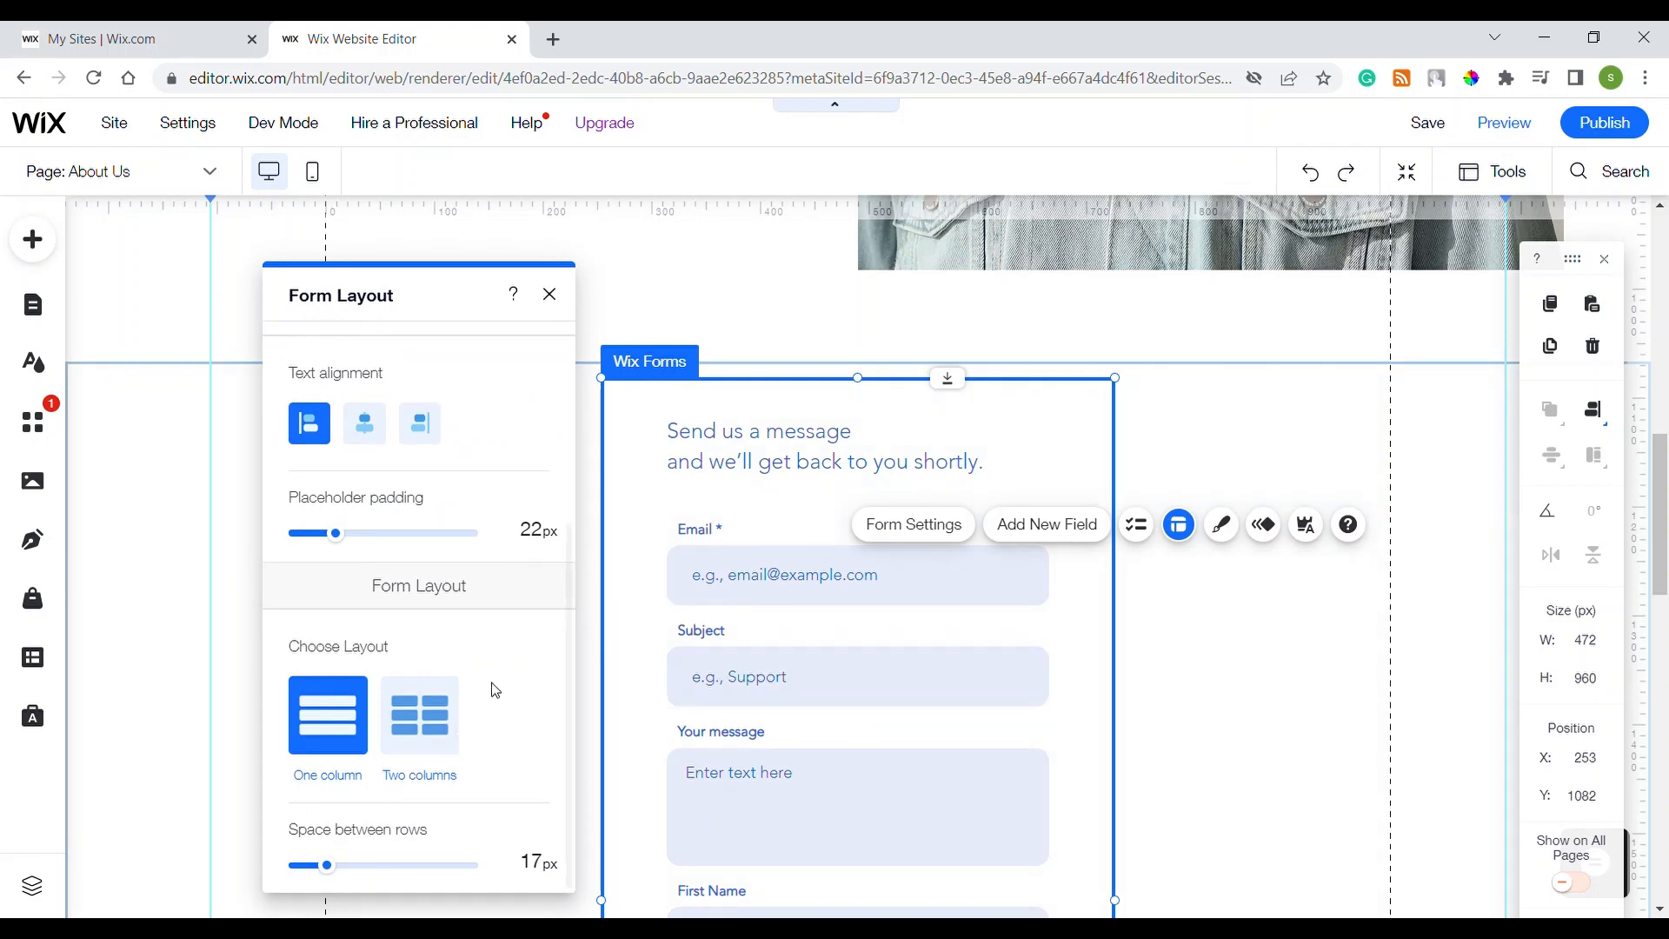
Step: Try the purple, black-line and pink form designs, then settle on the blue-underline design to customize
{"action": "left_click", "coordinate": [1222, 524]}
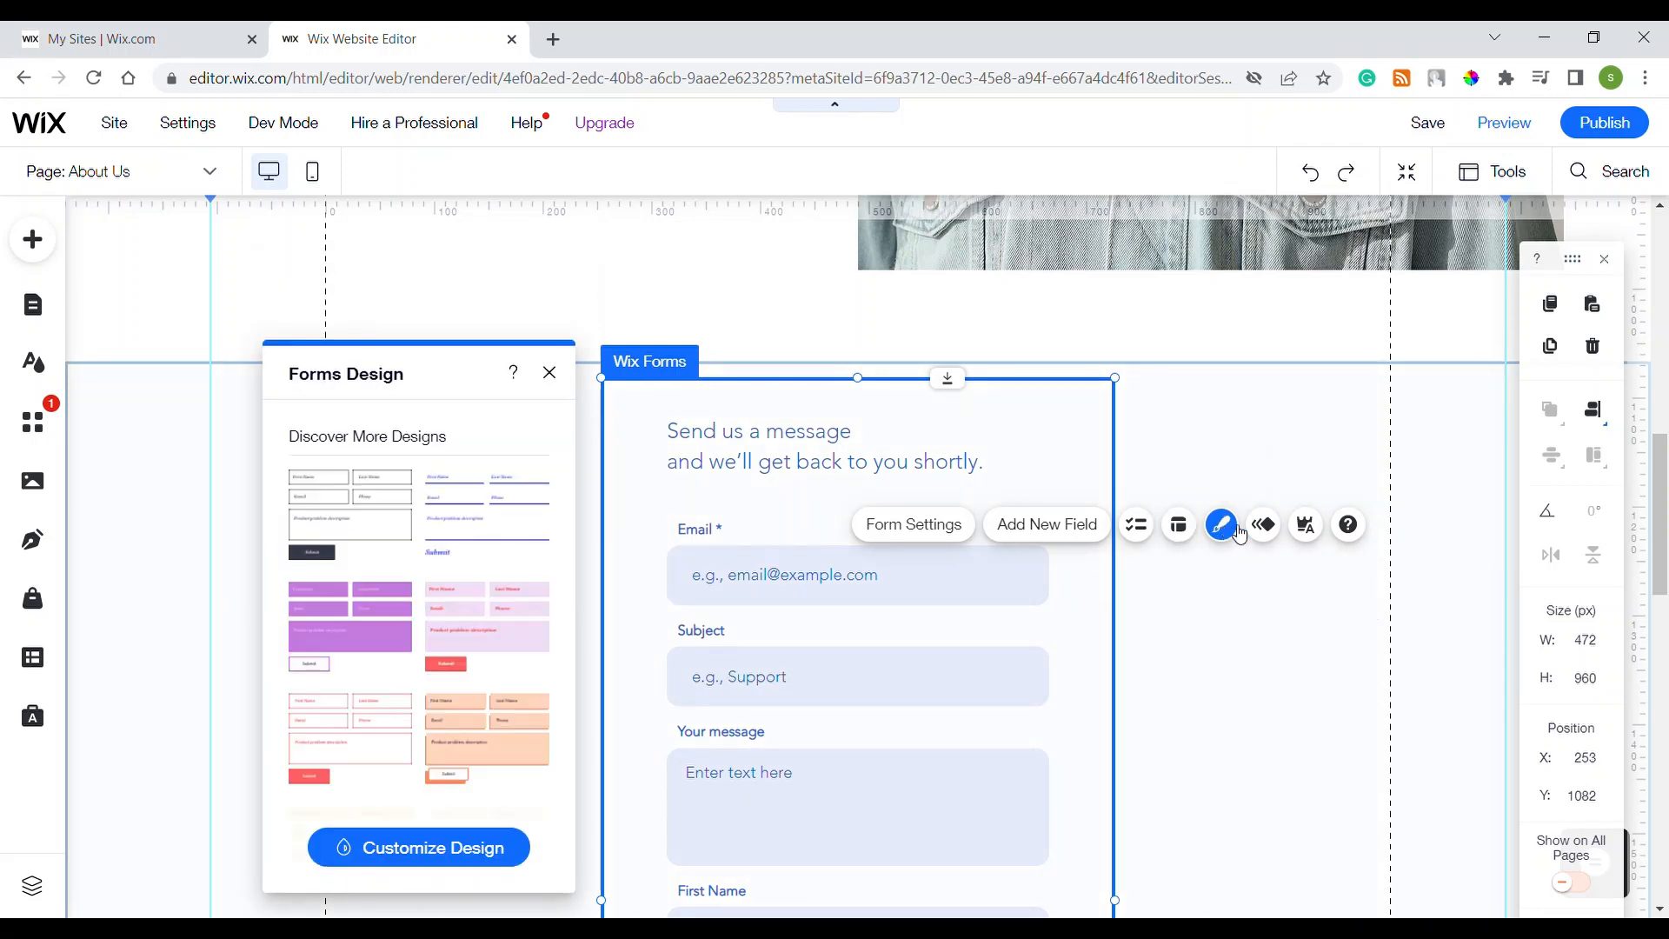
{"action": "left_click", "coordinate": [352, 632]}
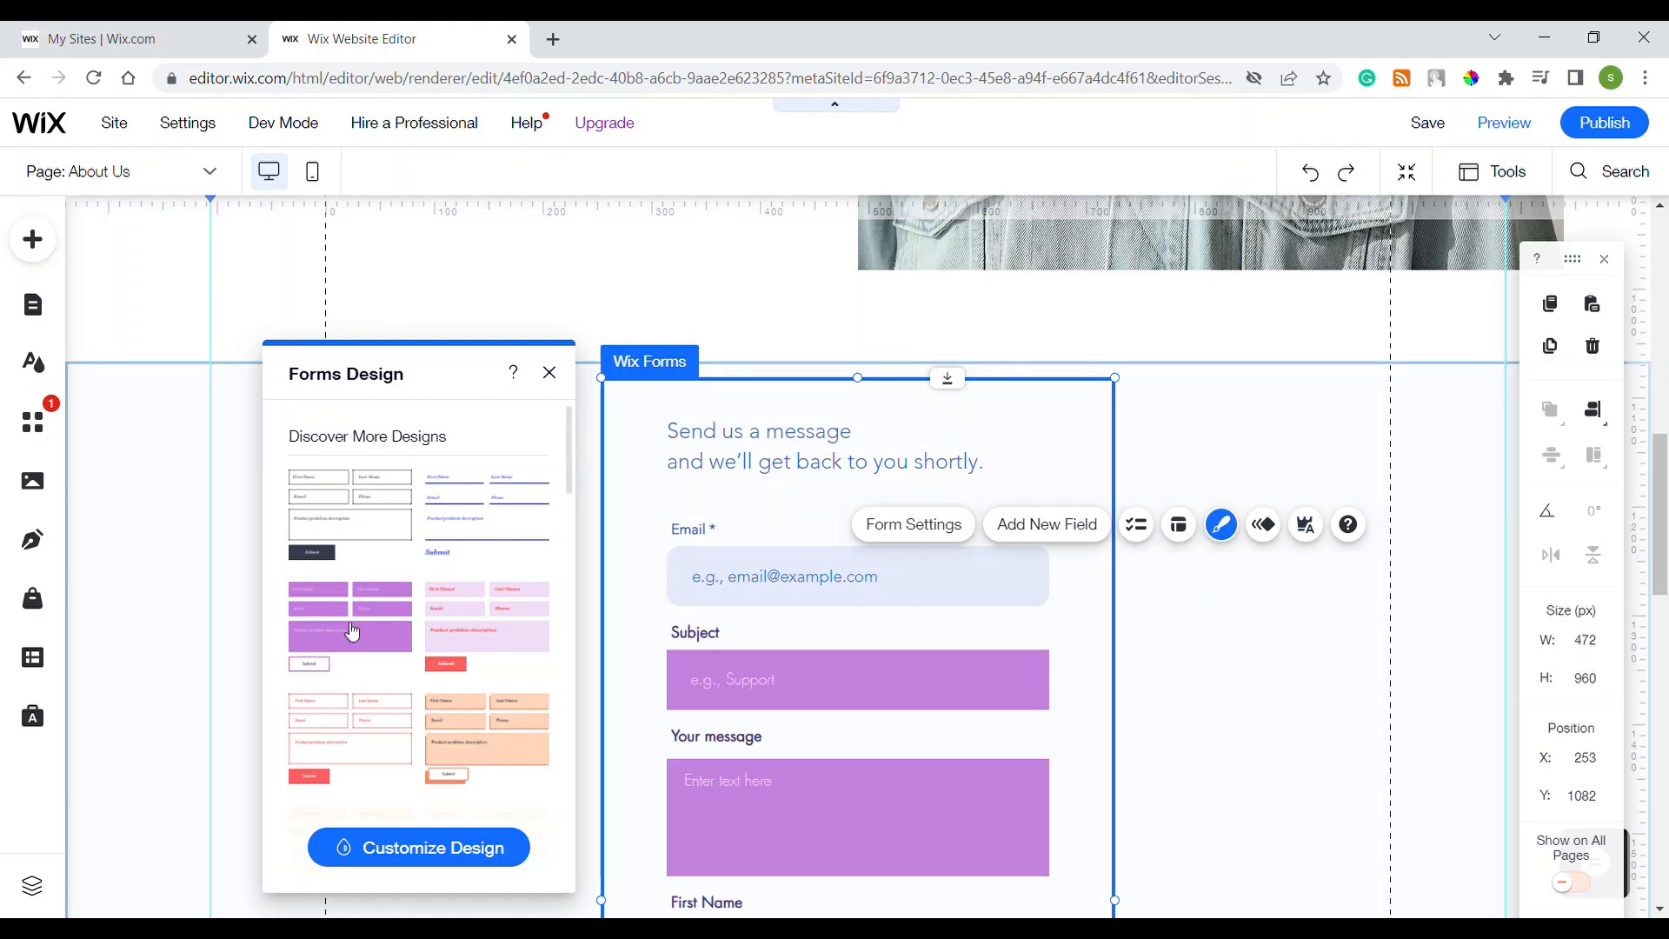
{"action": "left_click", "coordinate": [484, 520]}
{"action": "scroll", "coordinate": [474, 592], "scroll_direction": "down", "scroll_amount": 4}
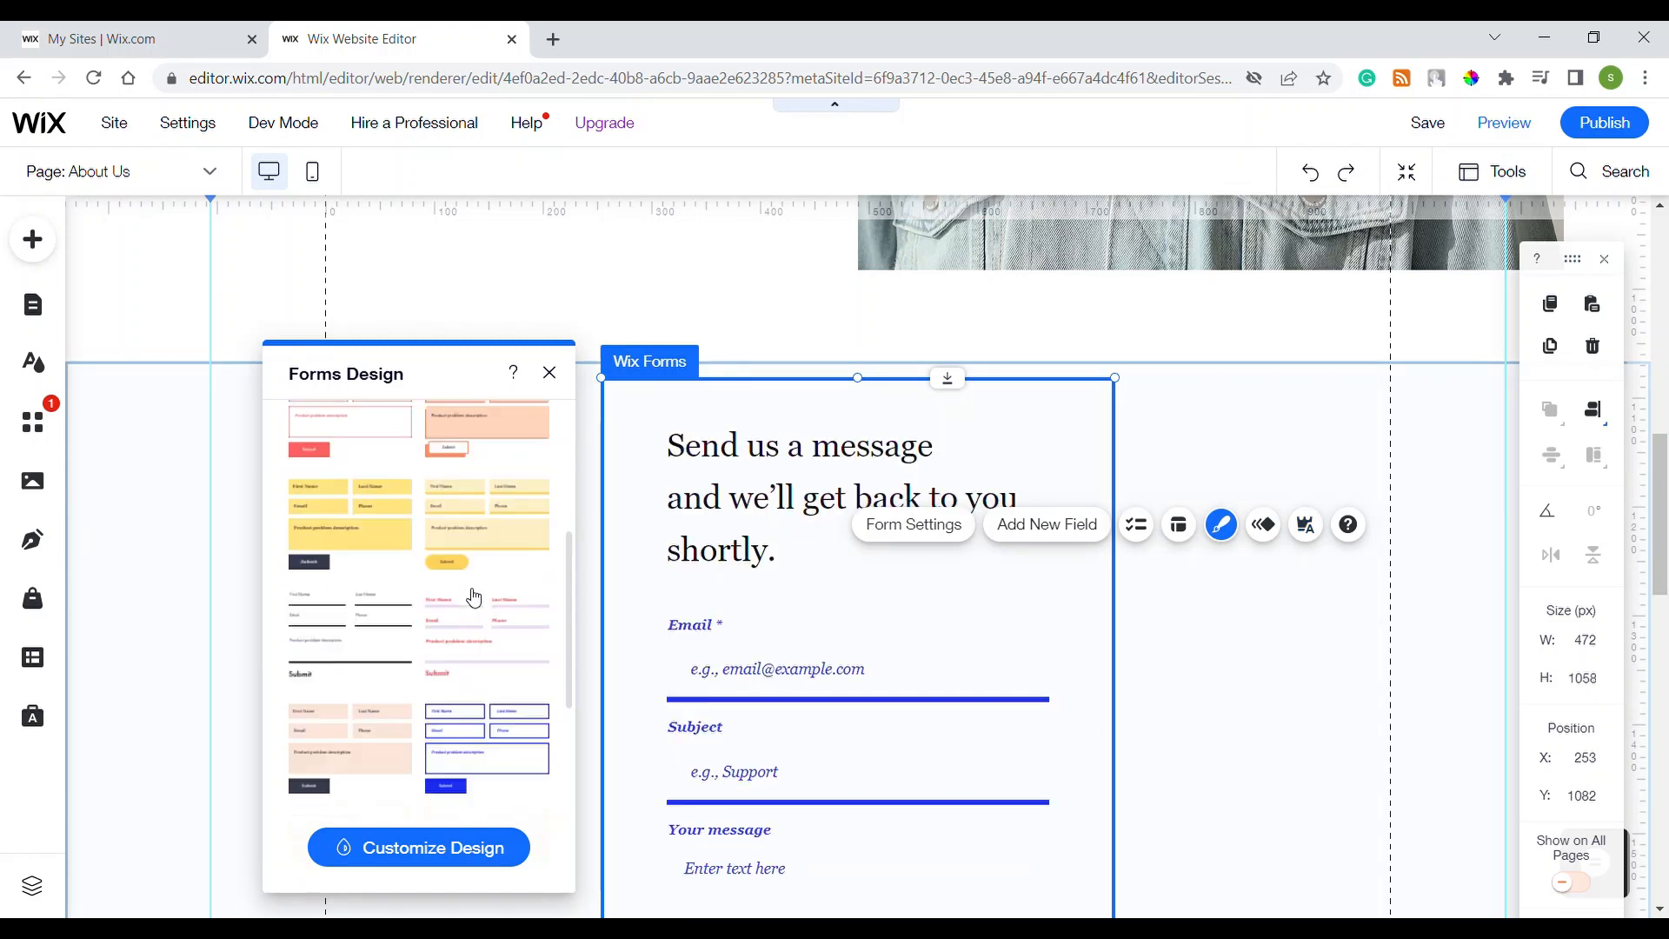
{"action": "left_click", "coordinate": [374, 504]}
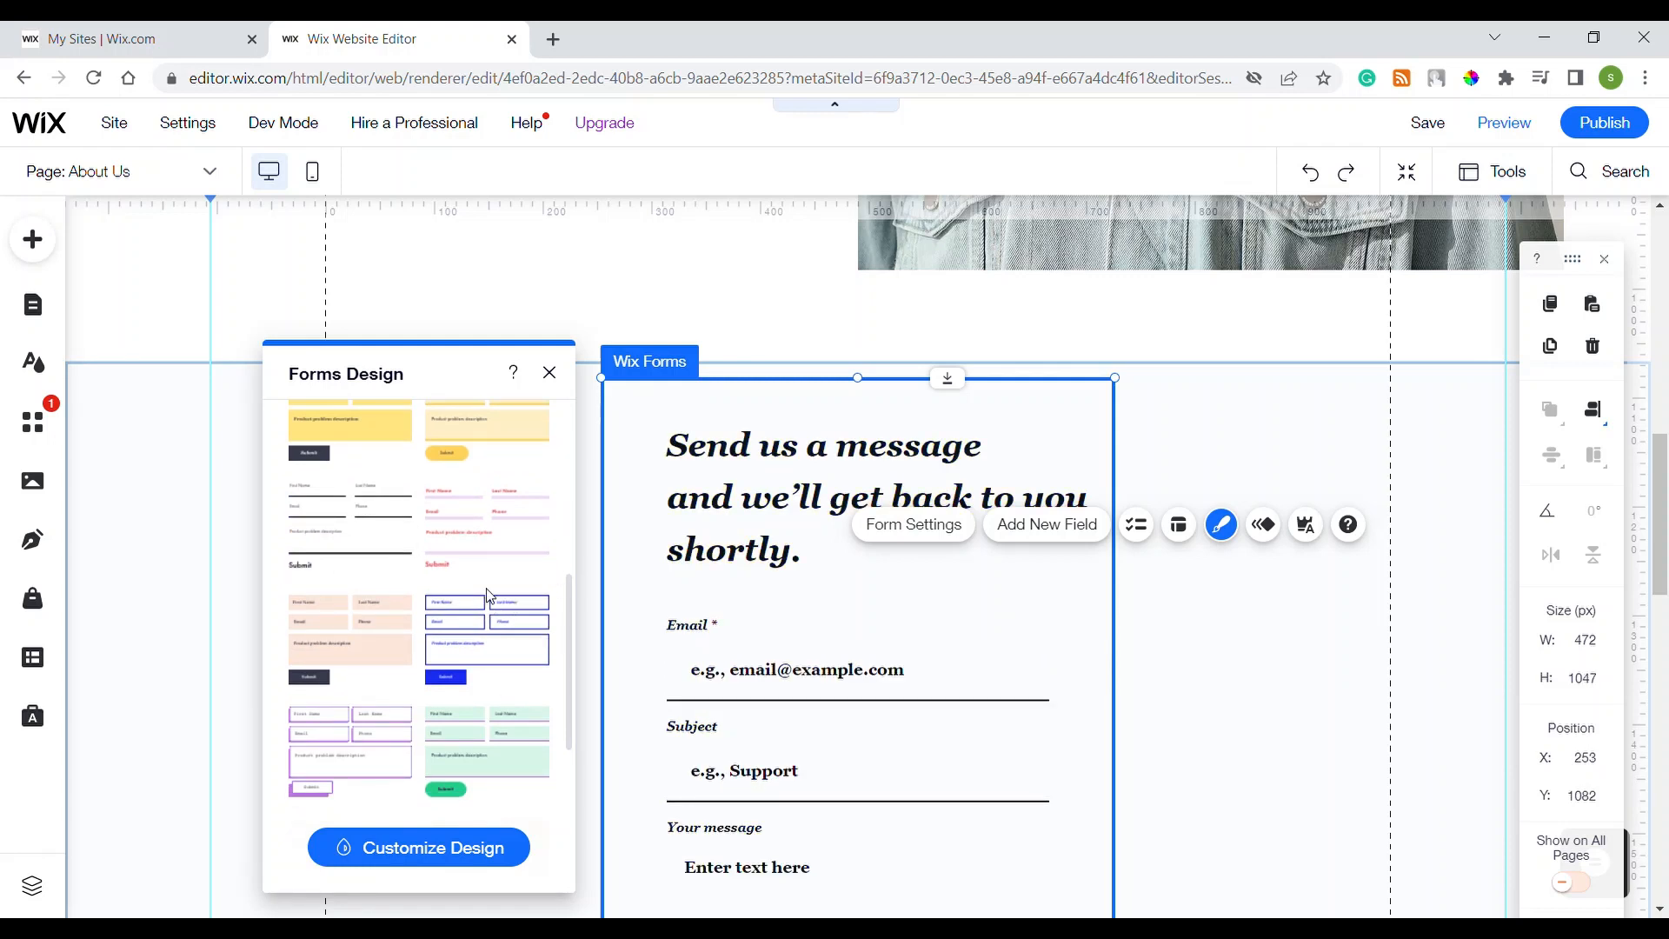
{"action": "left_click", "coordinate": [502, 539]}
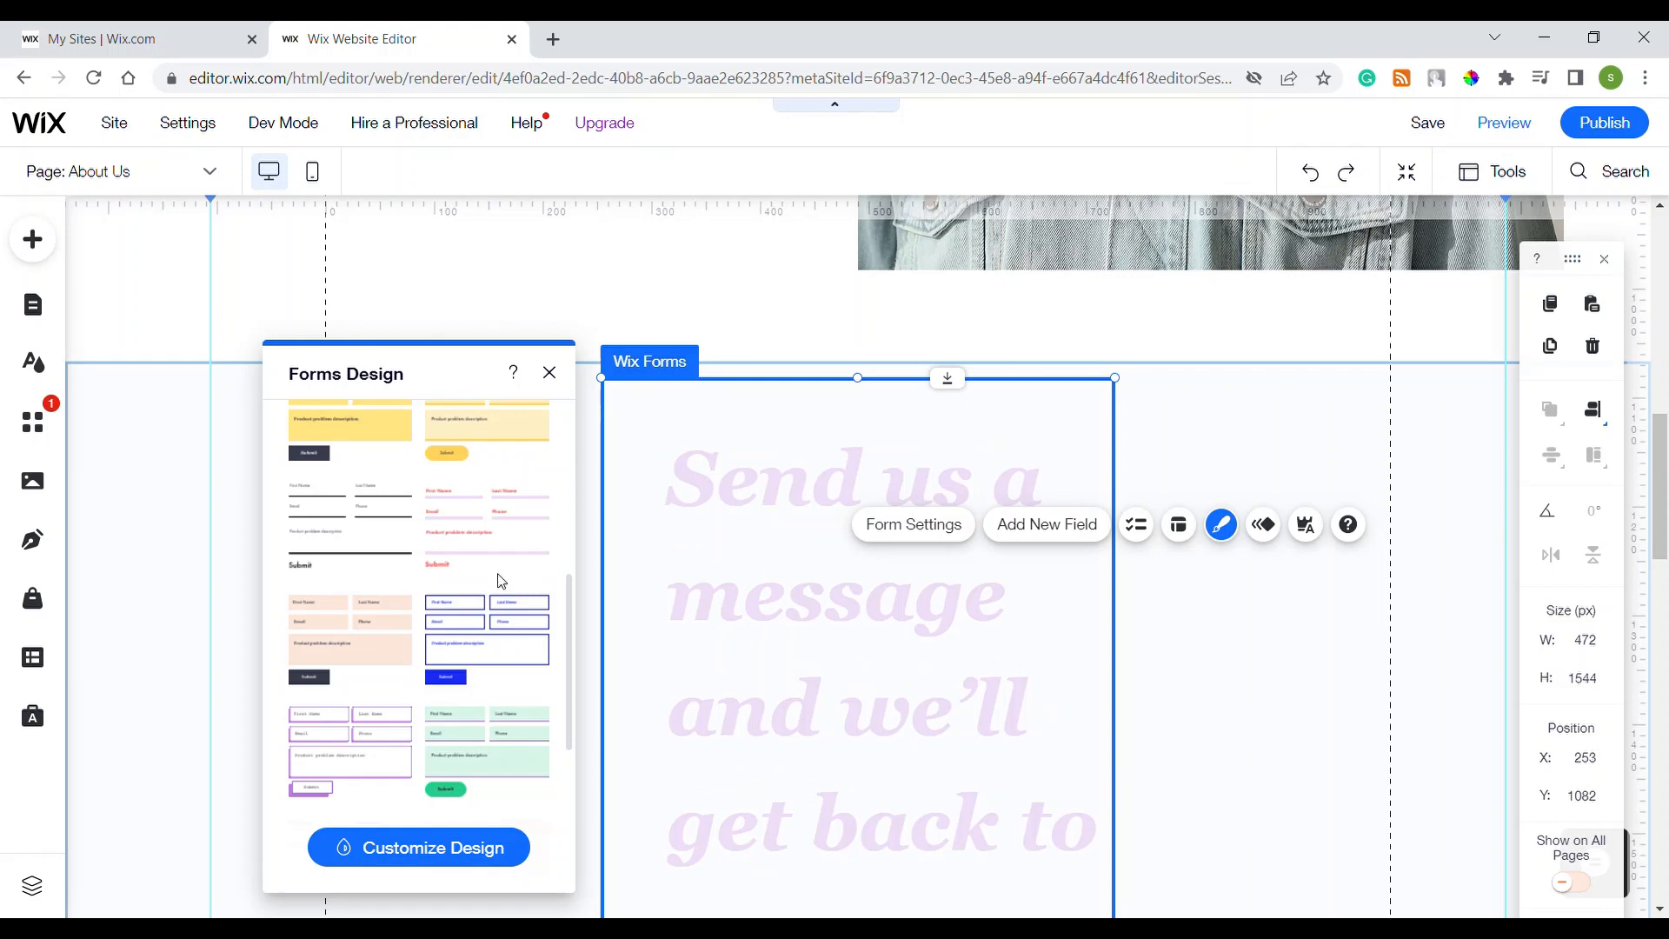
{"action": "scroll", "coordinate": [484, 648], "scroll_direction": "up", "scroll_amount": 5}
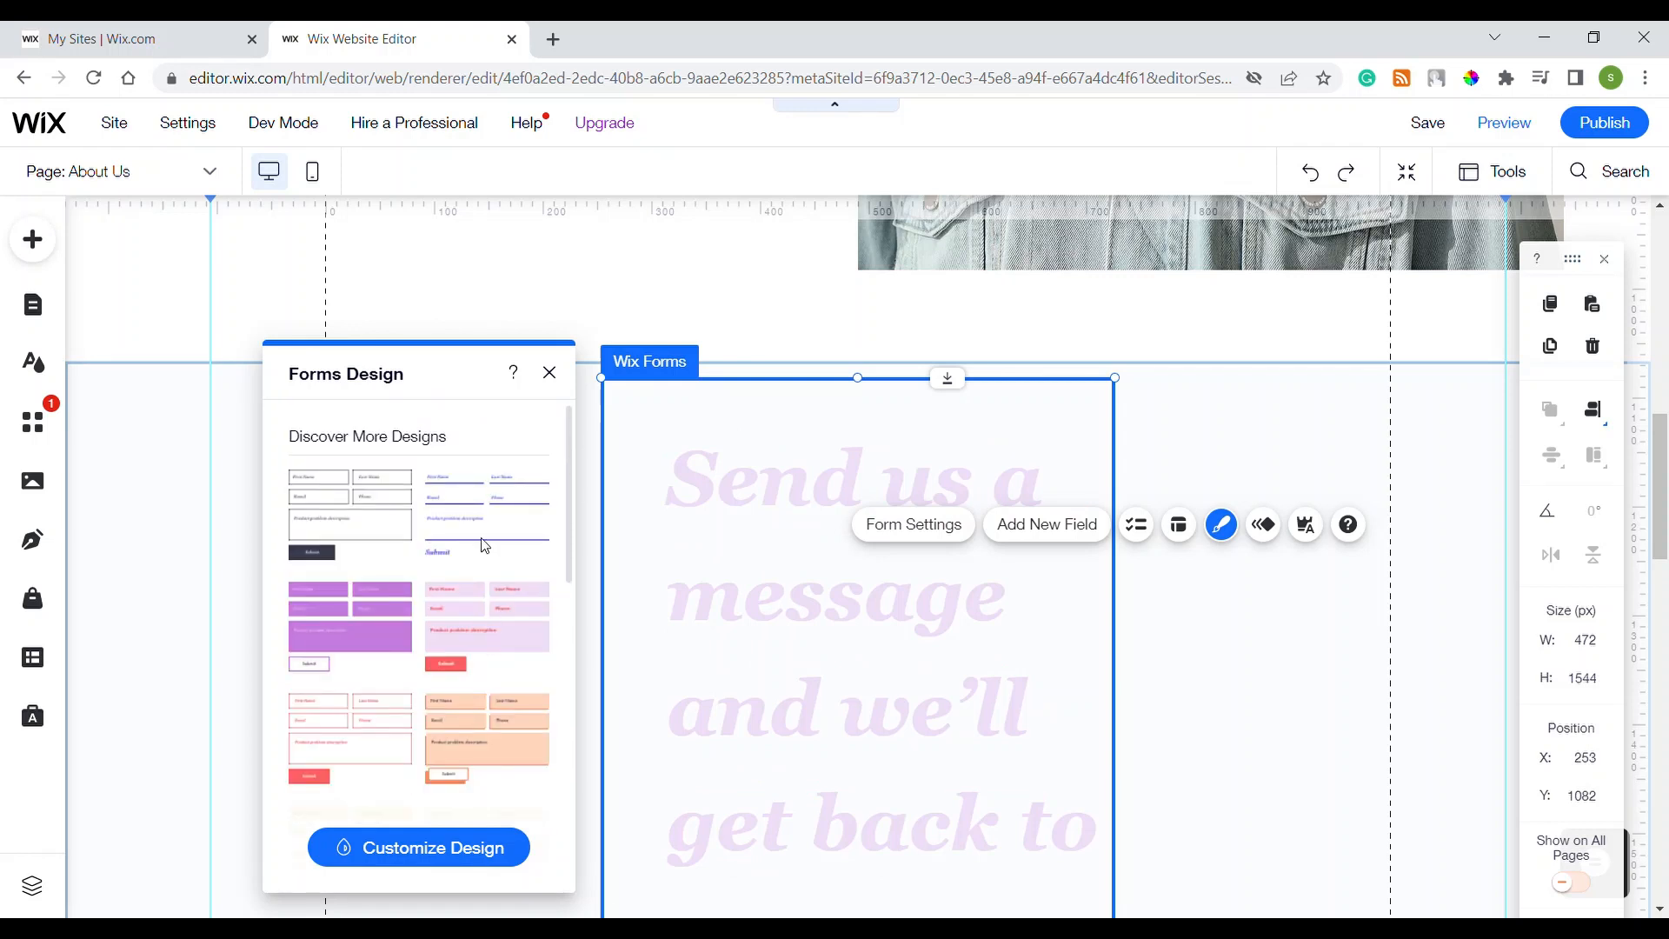
{"action": "left_click", "coordinate": [454, 530]}
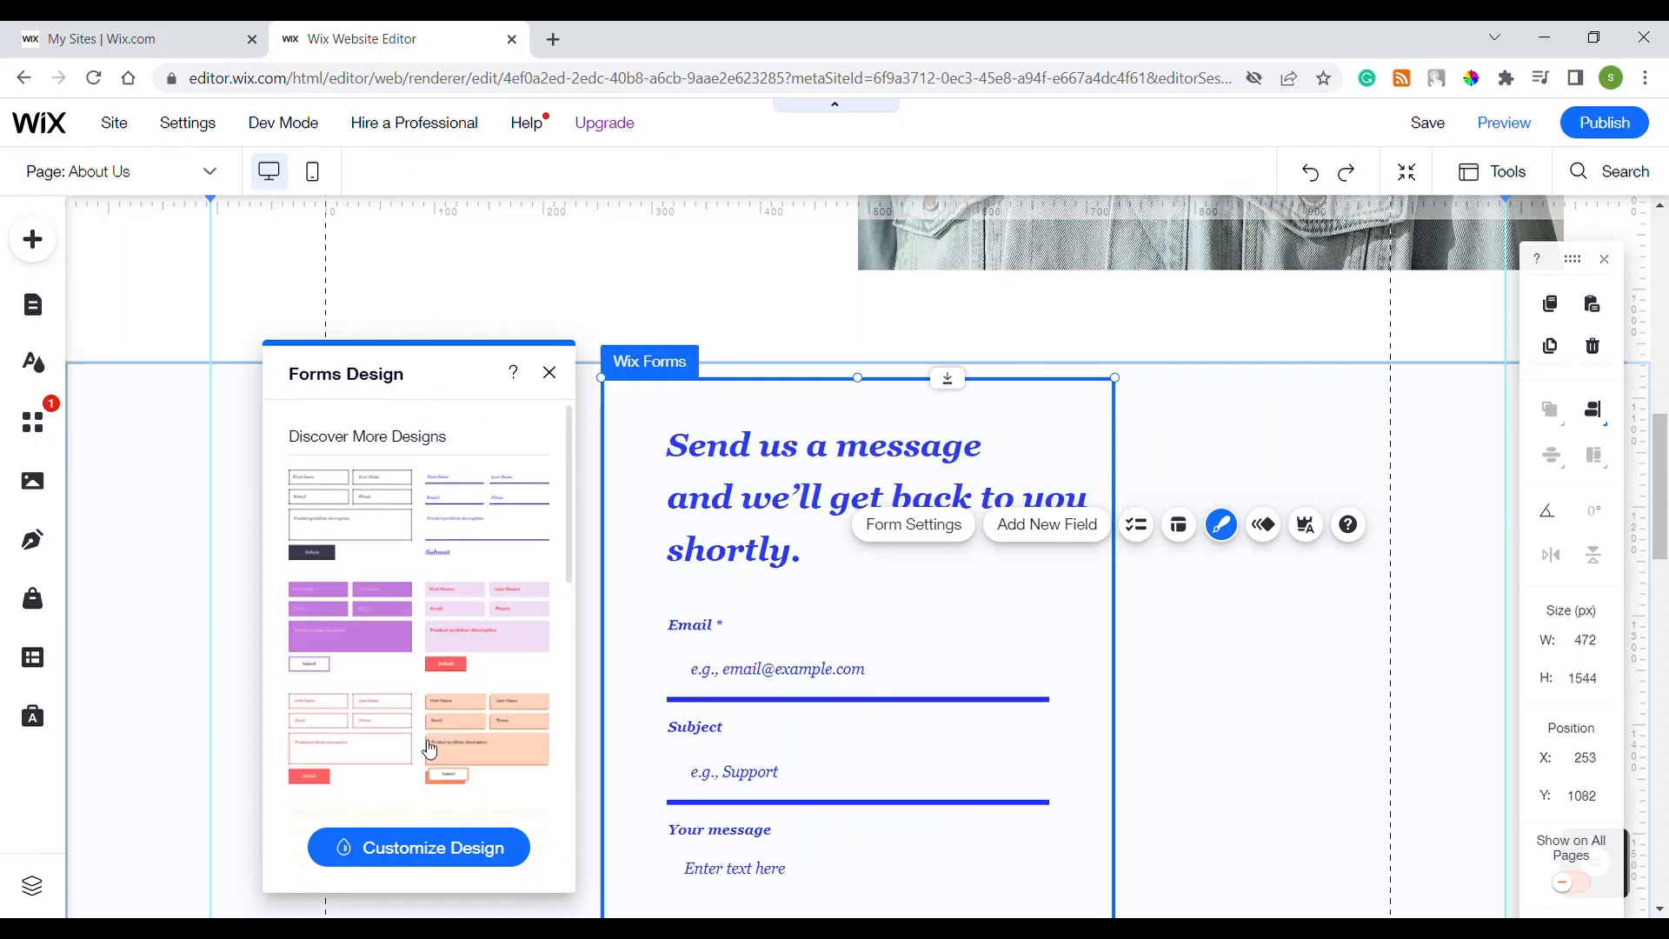
{"action": "left_click", "coordinate": [450, 846]}
Step: Preview the input fields' fill styling in Hover, Focus and Error states
{"action": "left_click", "coordinate": [443, 434]}
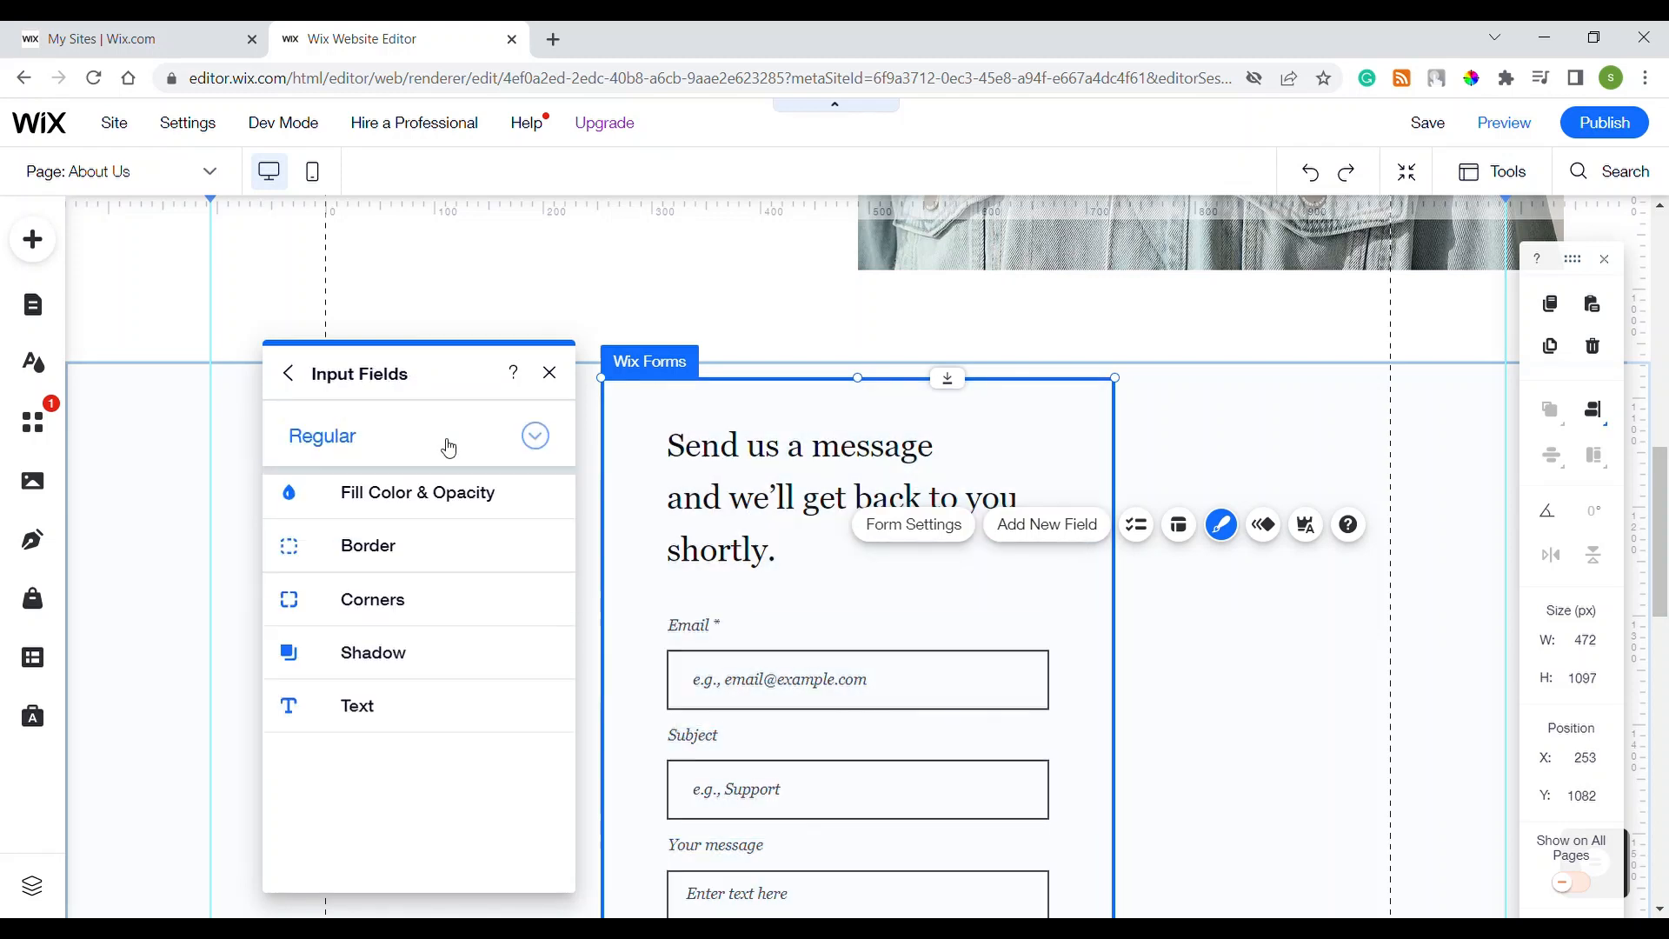
{"action": "left_click", "coordinate": [441, 506]}
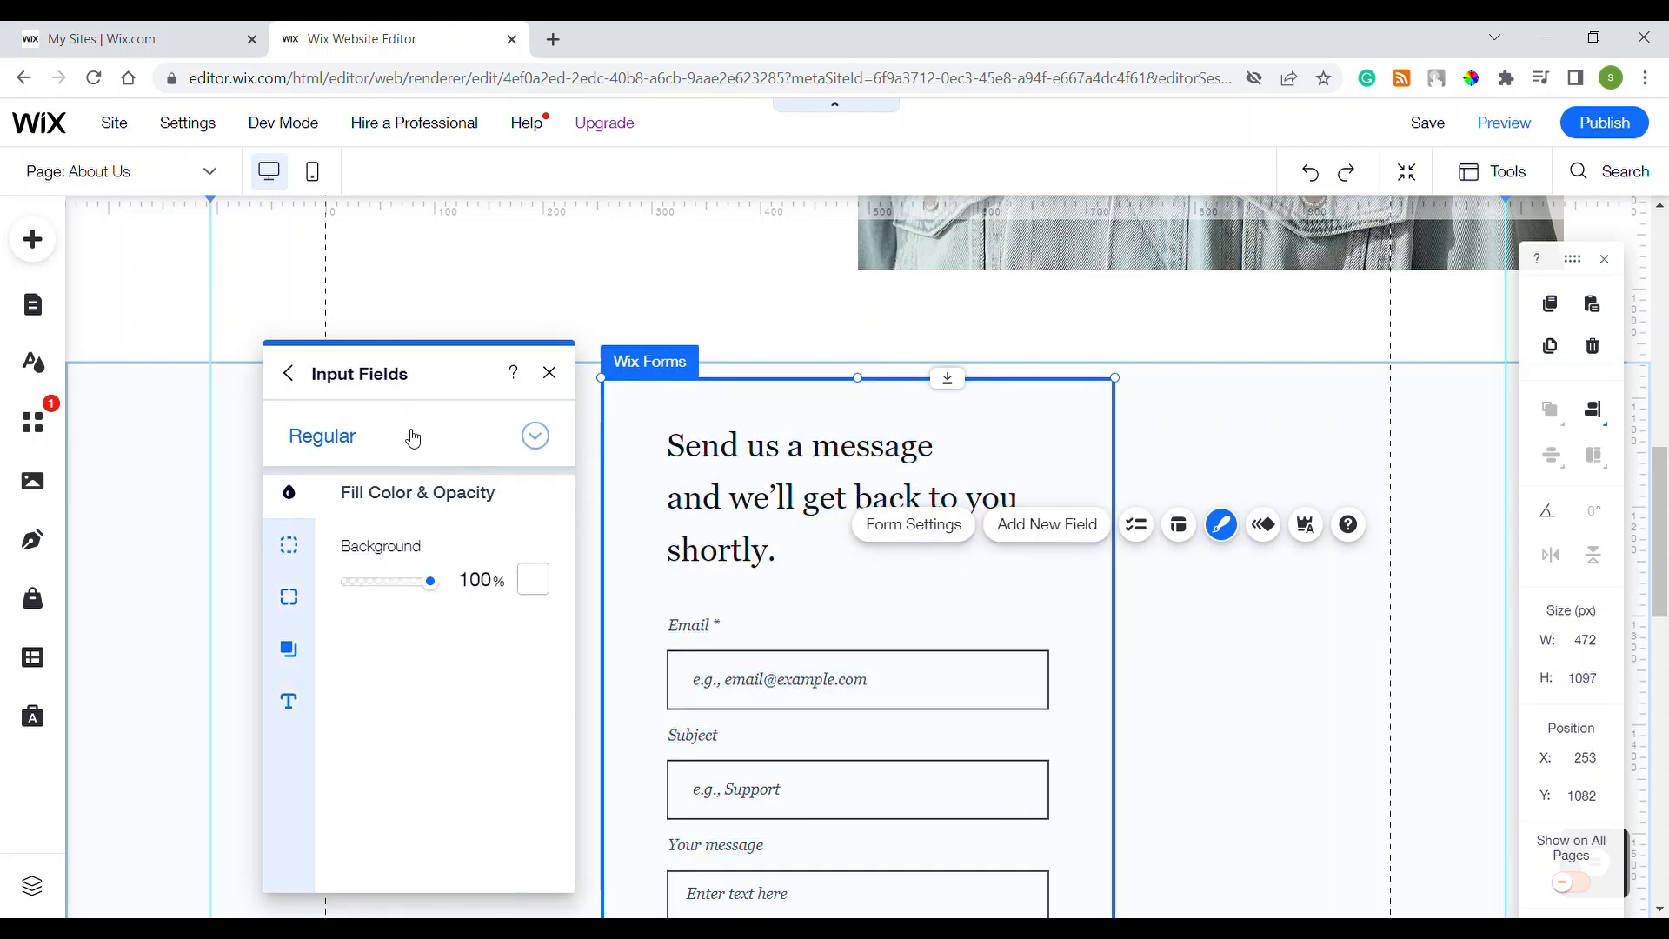
{"action": "left_click", "coordinate": [410, 435]}
{"action": "left_click", "coordinate": [398, 469]}
{"action": "left_click", "coordinate": [409, 442]}
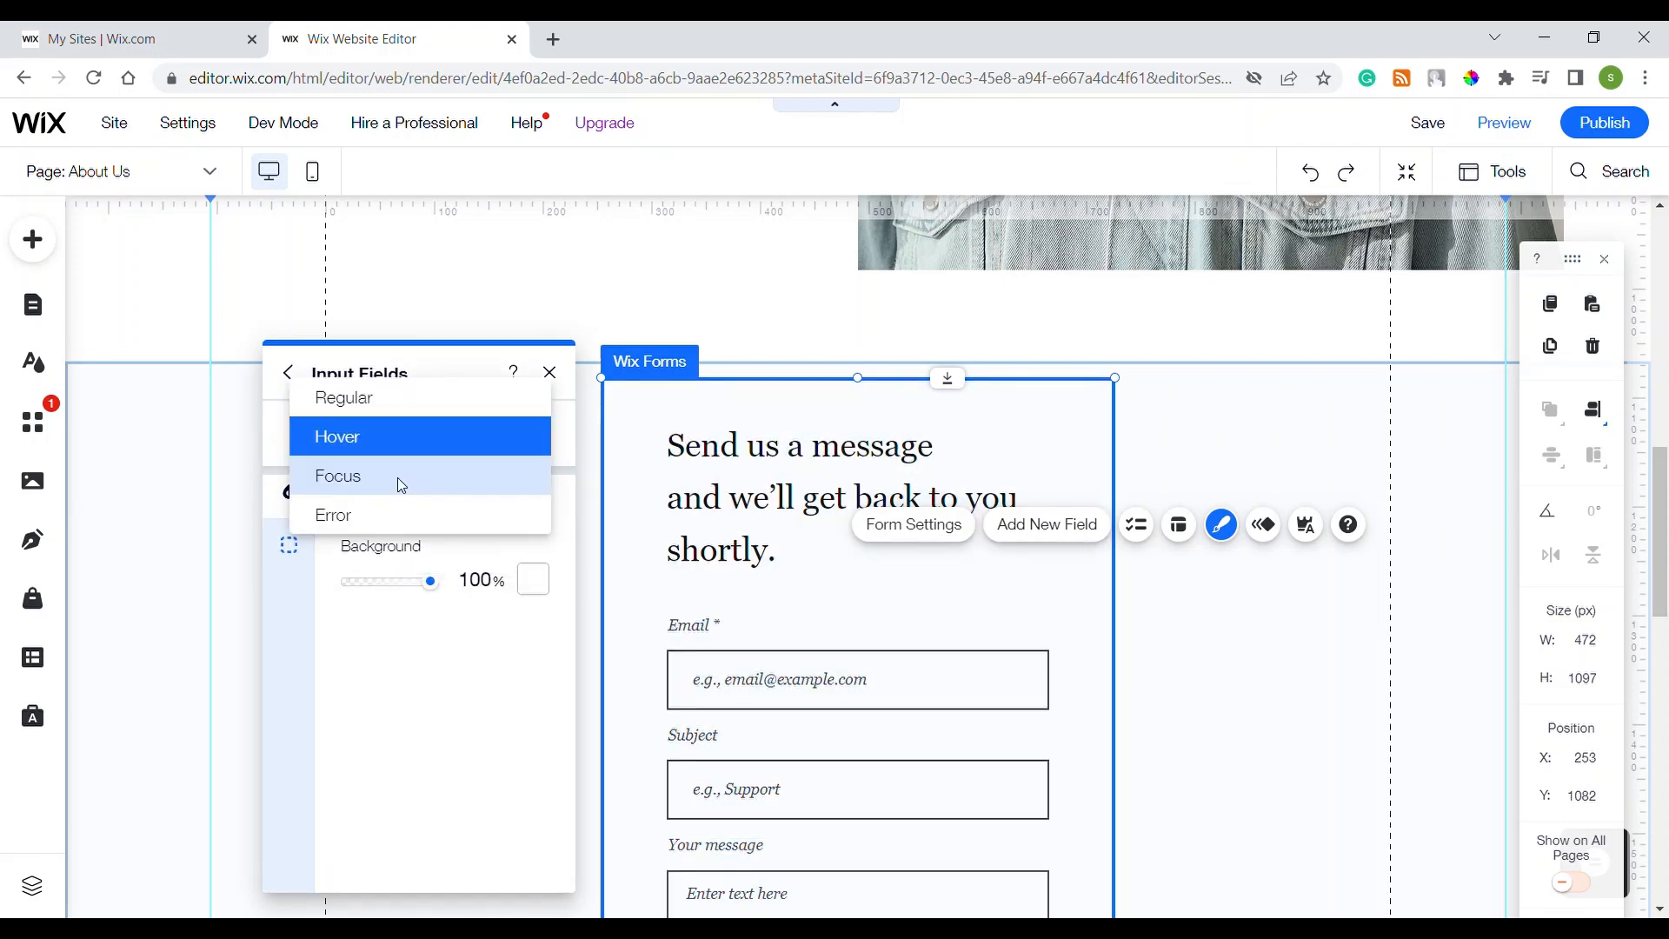
{"action": "left_click", "coordinate": [399, 477]}
{"action": "left_click", "coordinate": [409, 445]}
{"action": "left_click", "coordinate": [411, 478]}
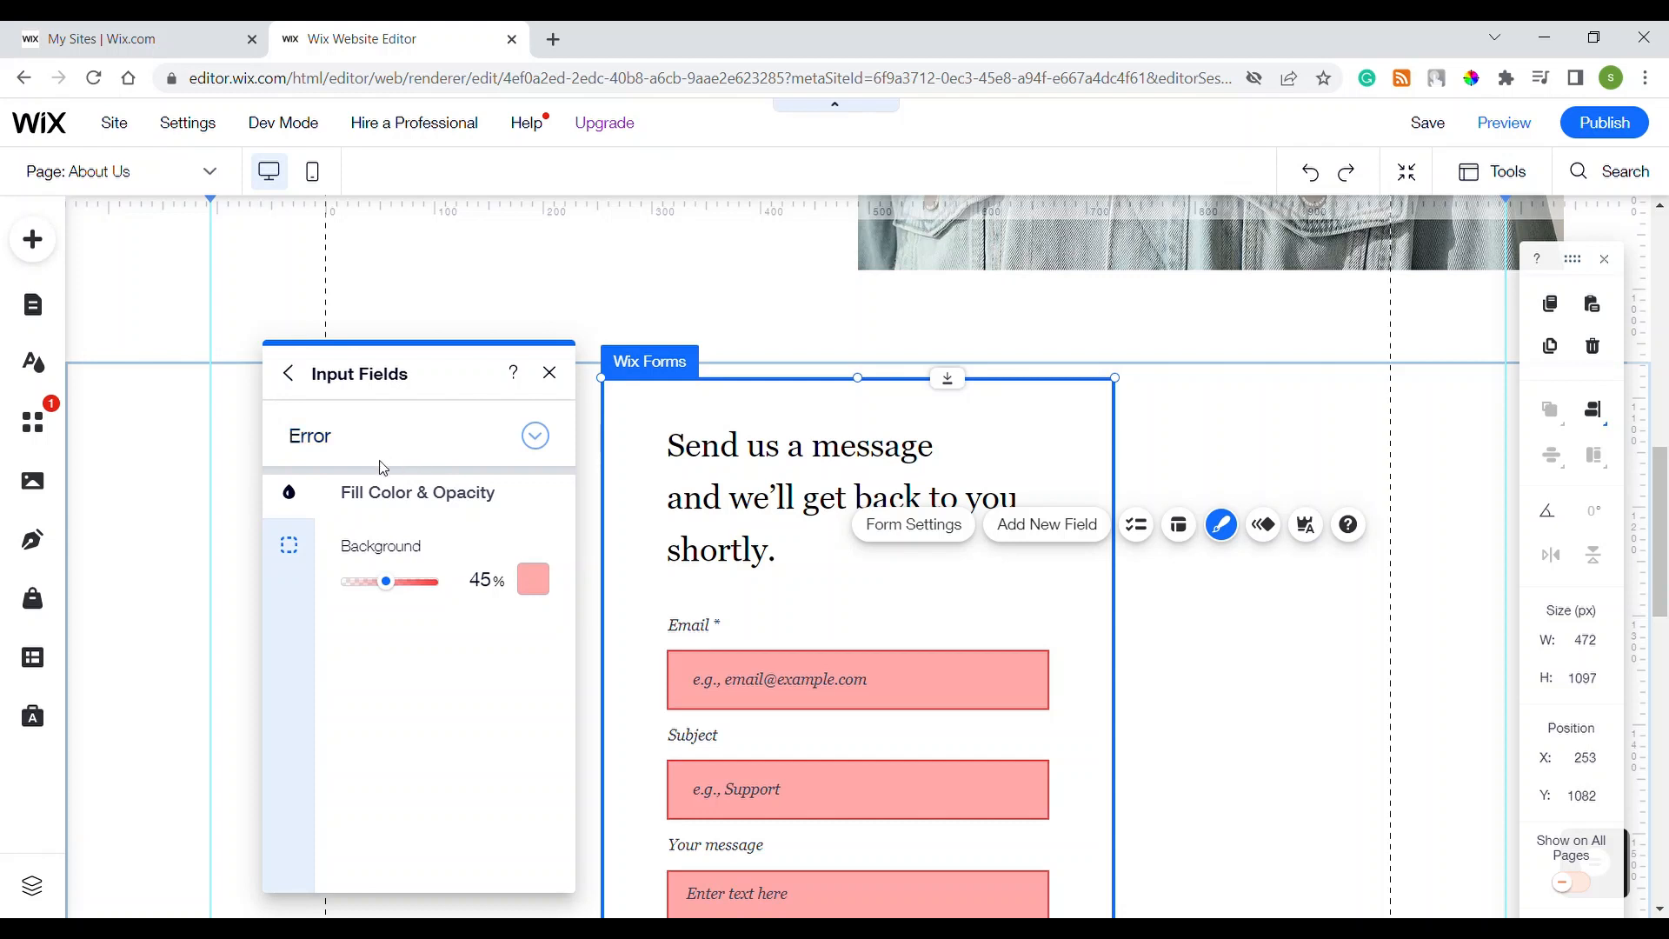
{"action": "left_click", "coordinate": [288, 374]}
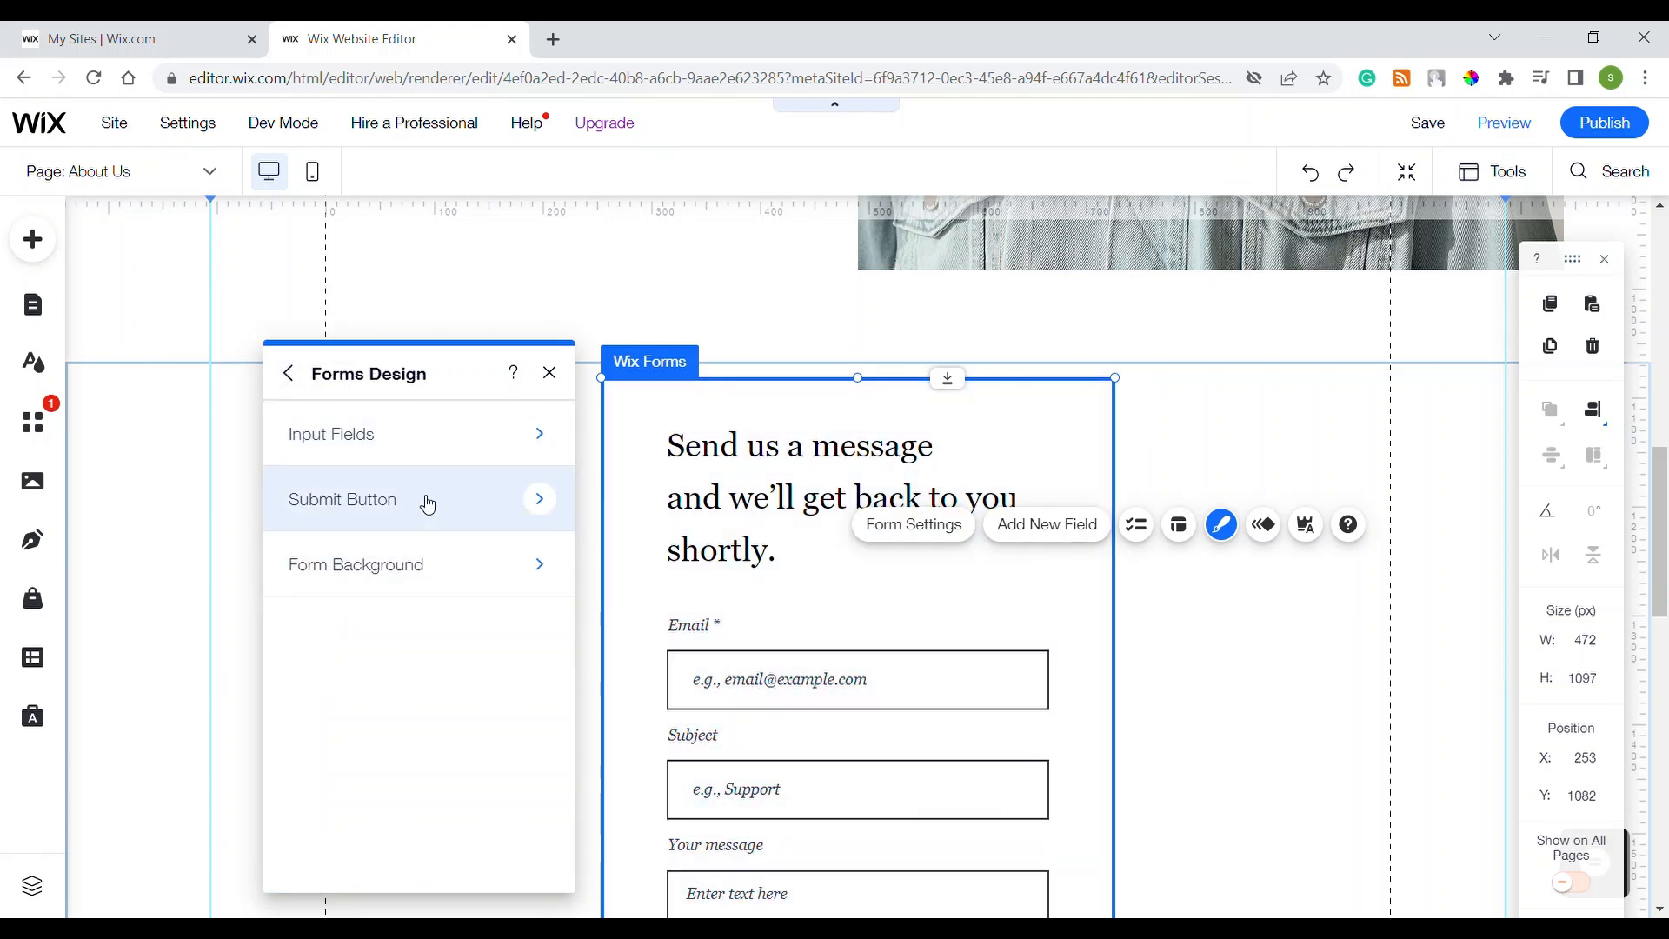
Step: Check the submit button's fill colour and opacity settings, then return to the design options
{"action": "left_click", "coordinate": [425, 499]}
{"action": "left_click", "coordinate": [425, 491]}
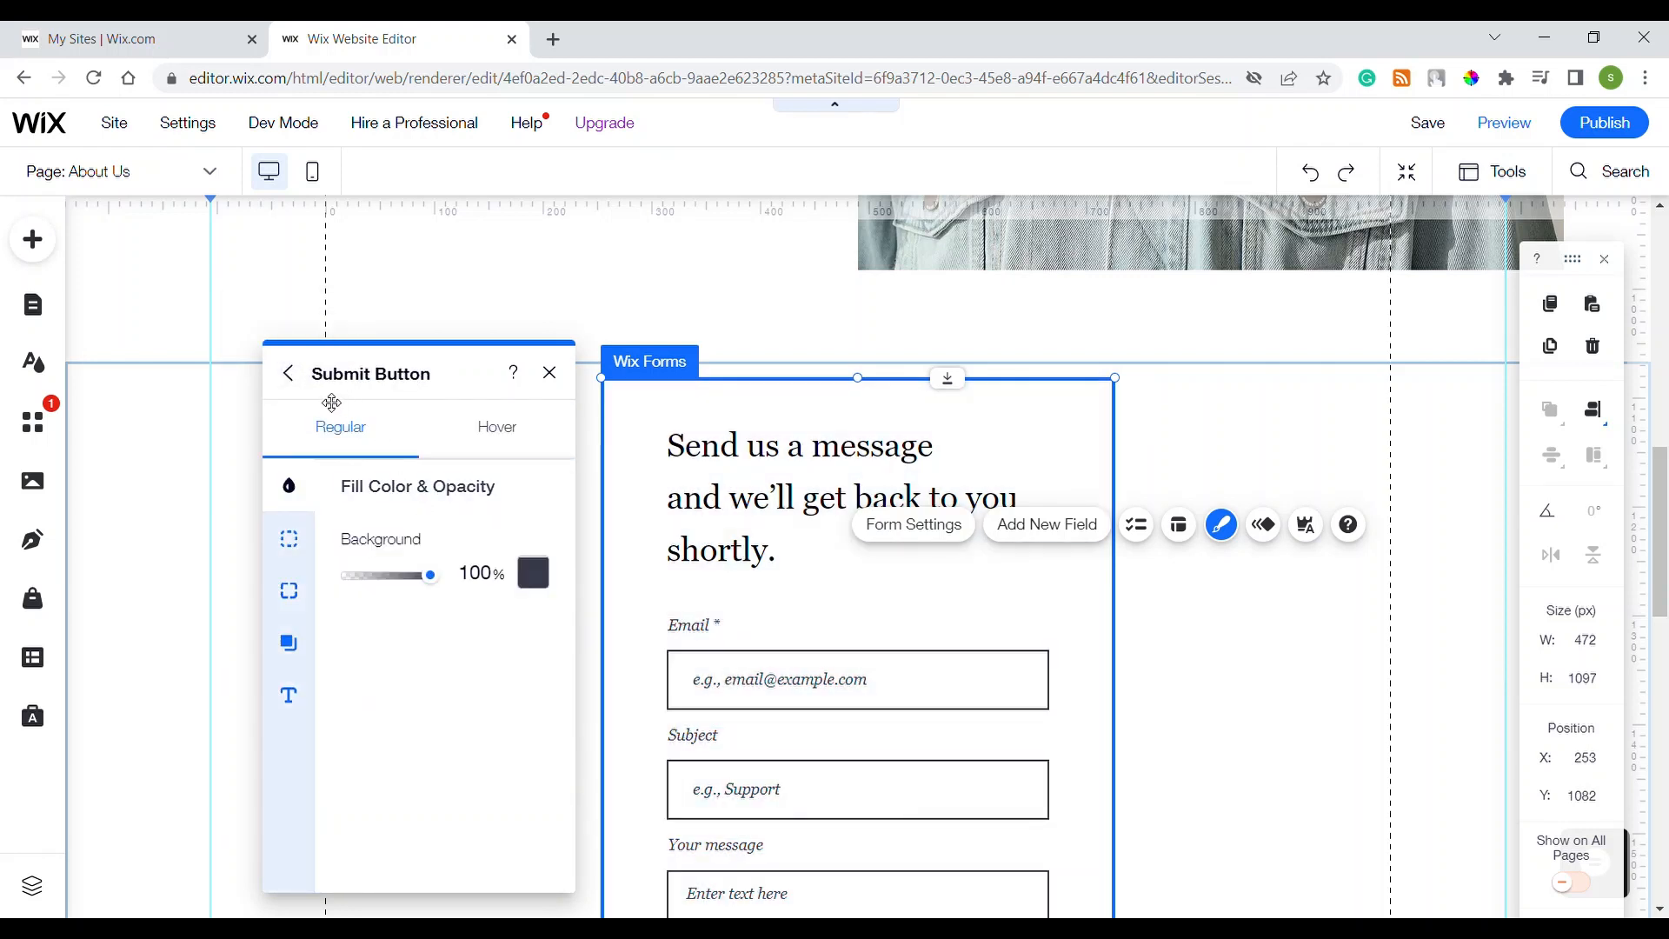
{"action": "left_click", "coordinate": [289, 374]}
Step: Give the form background a lavender (#C1C1D3) fill
{"action": "left_click", "coordinate": [392, 574]}
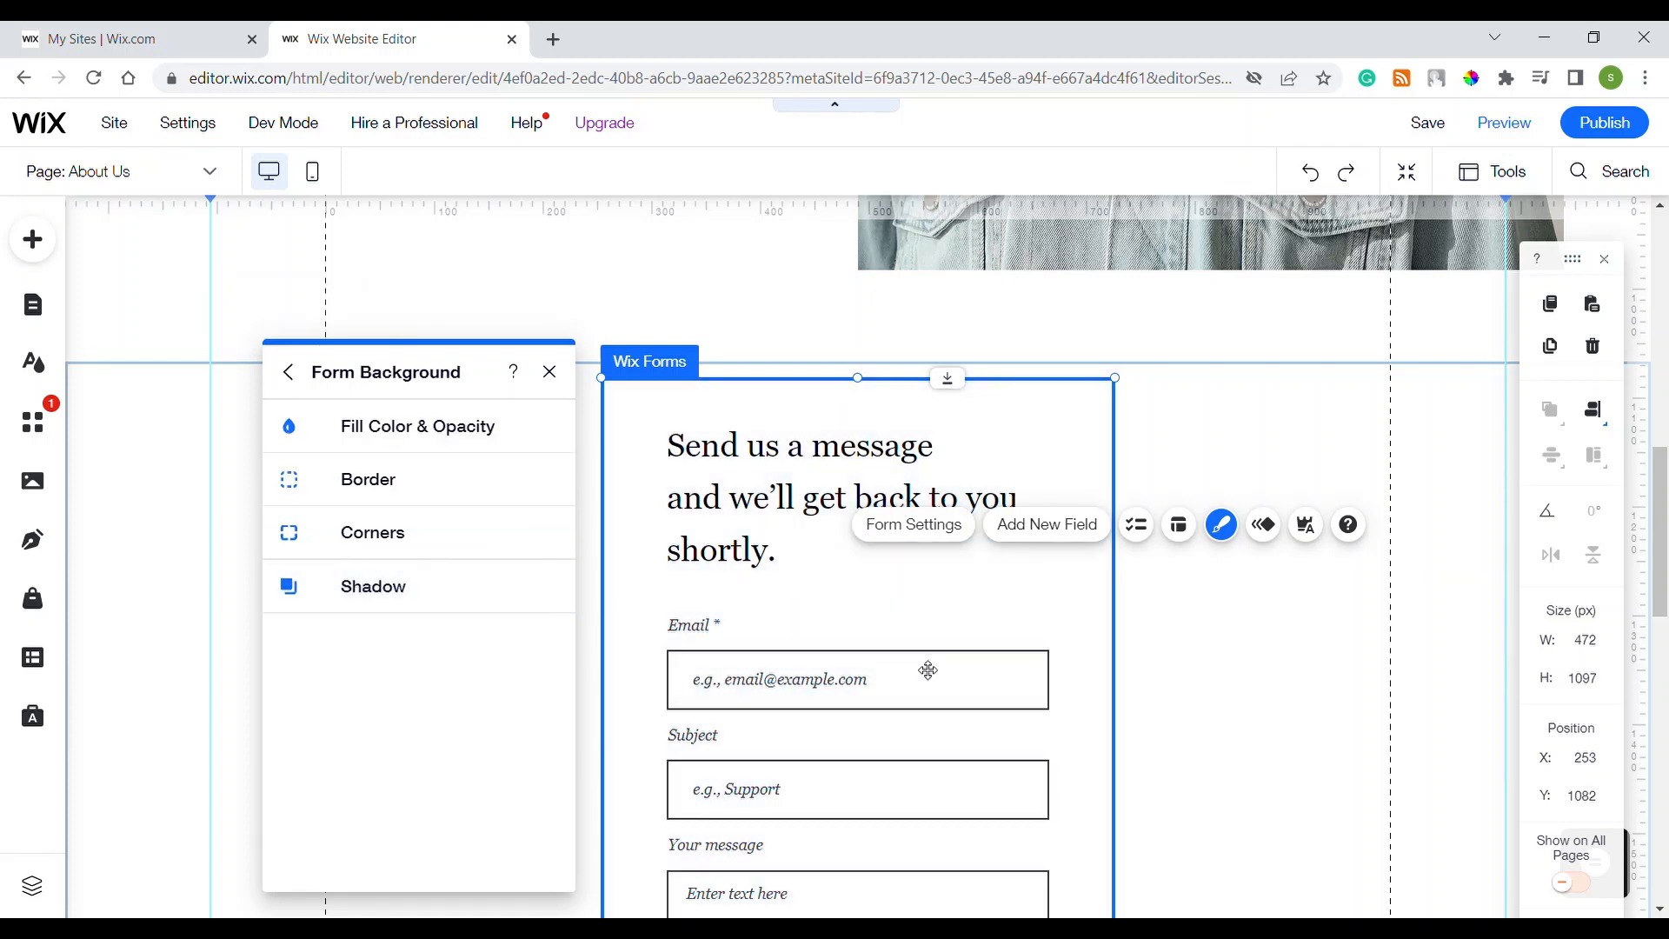
{"action": "left_click", "coordinate": [353, 438]}
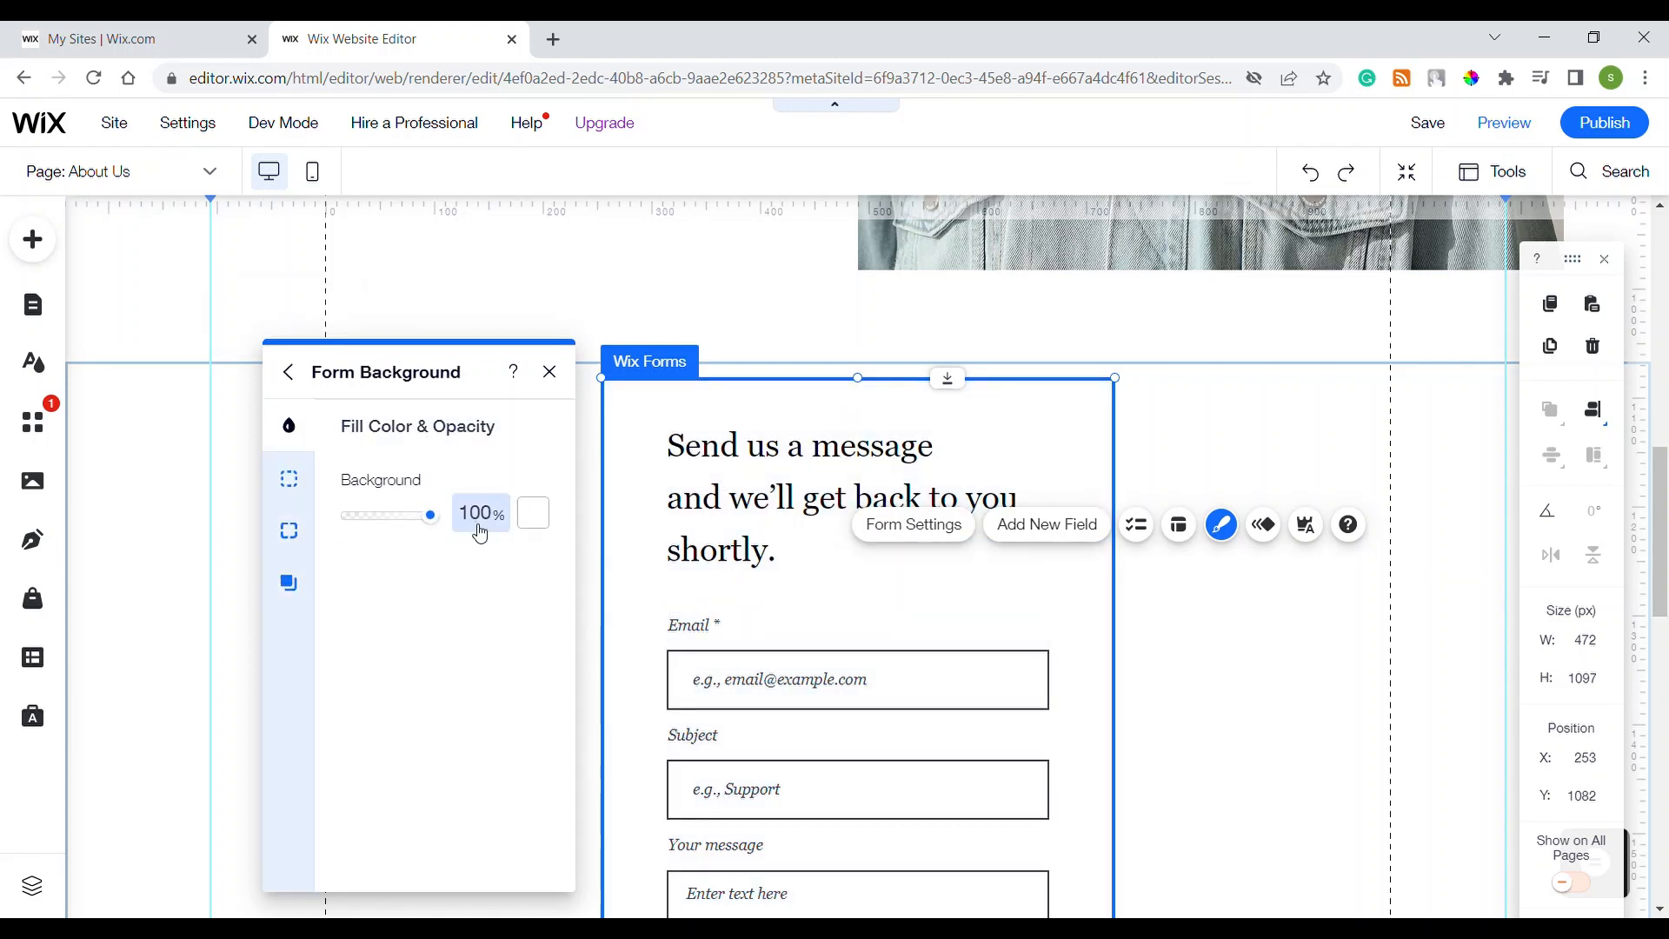
{"action": "left_click", "coordinate": [530, 520]}
{"action": "left_click", "coordinate": [574, 596]}
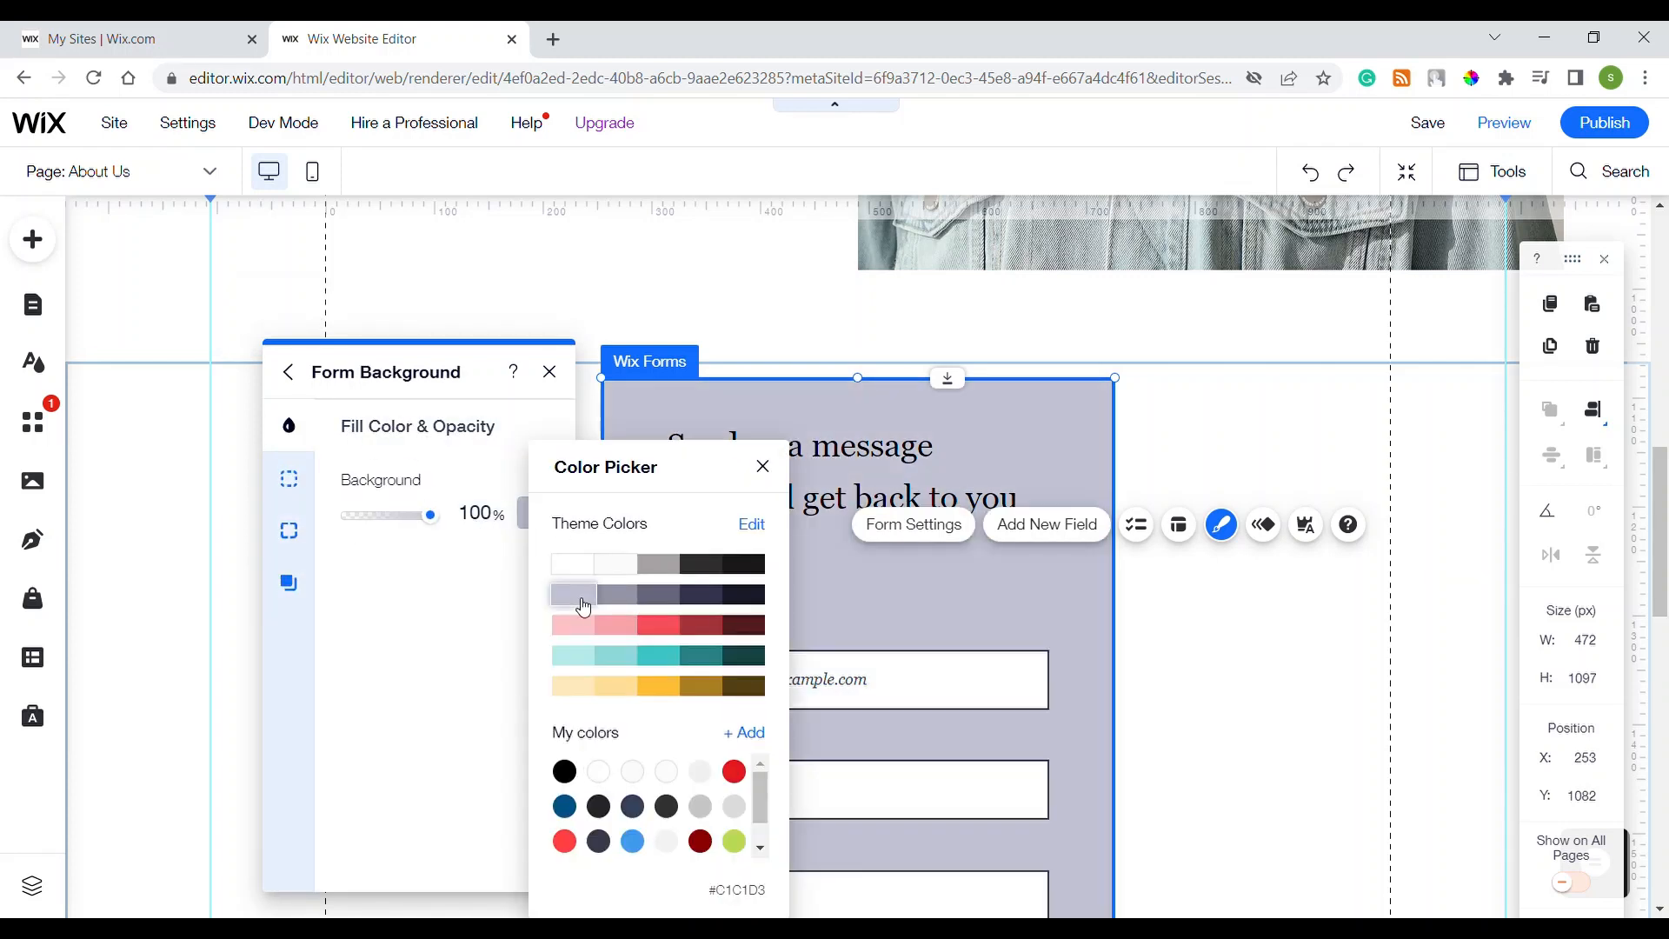
Step: Give the form a 4 px white border
{"action": "left_click", "coordinate": [289, 479]}
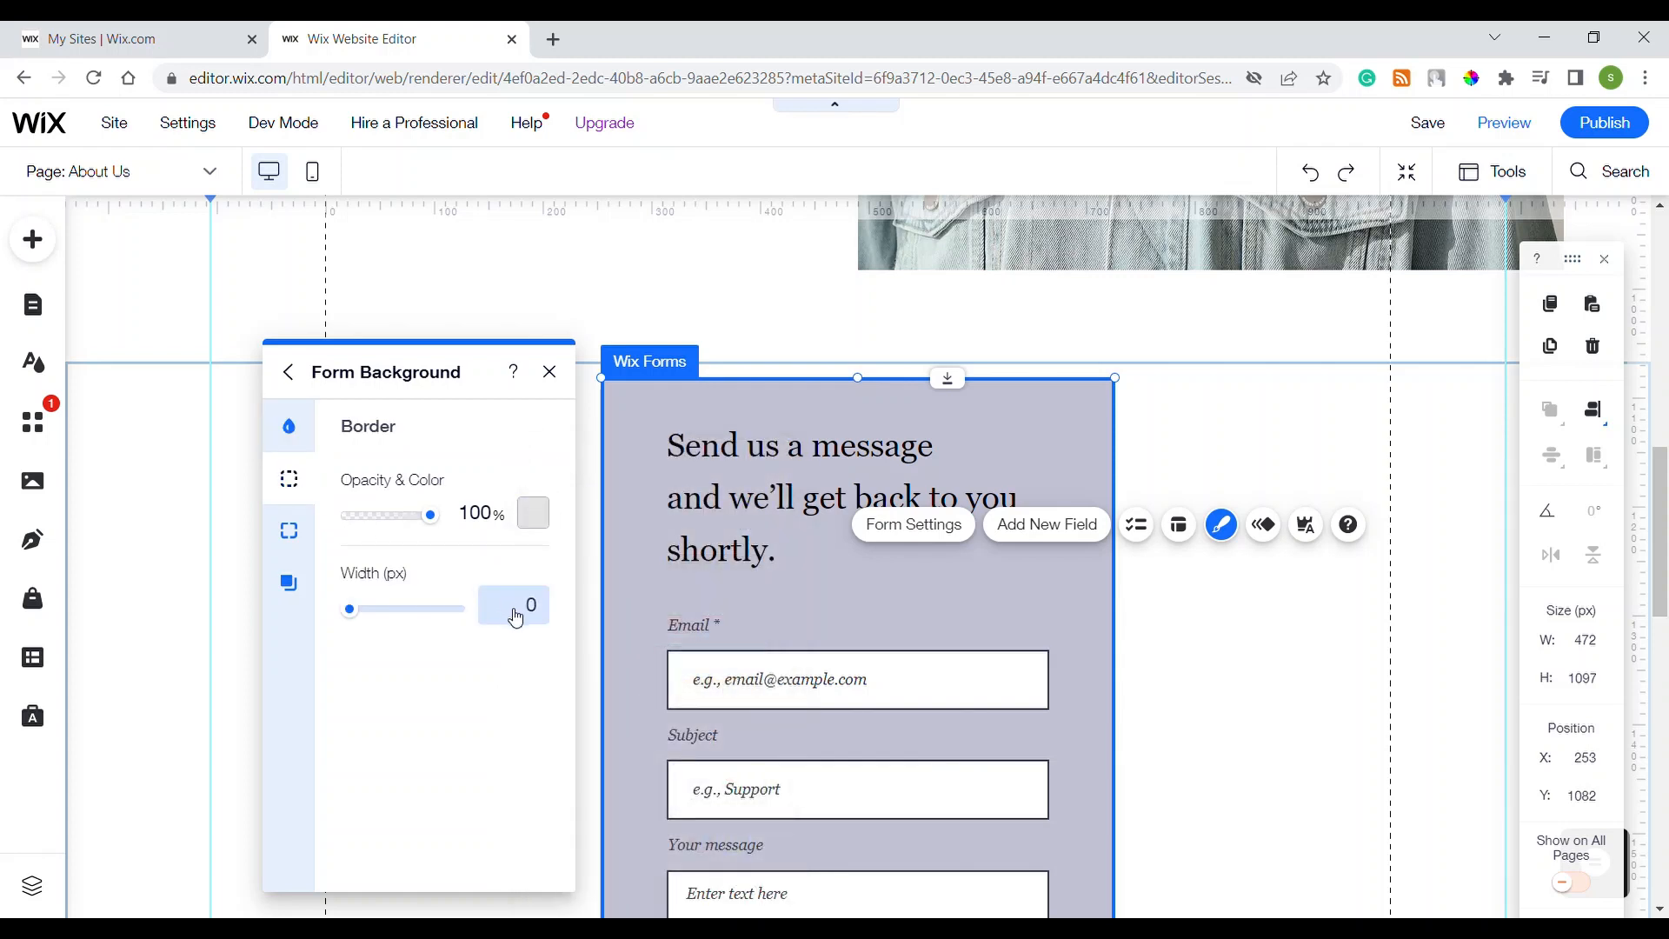
{"action": "type", "text": "2"}
{"action": "key", "text": "Return"}
{"action": "left_click", "coordinate": [518, 618]}
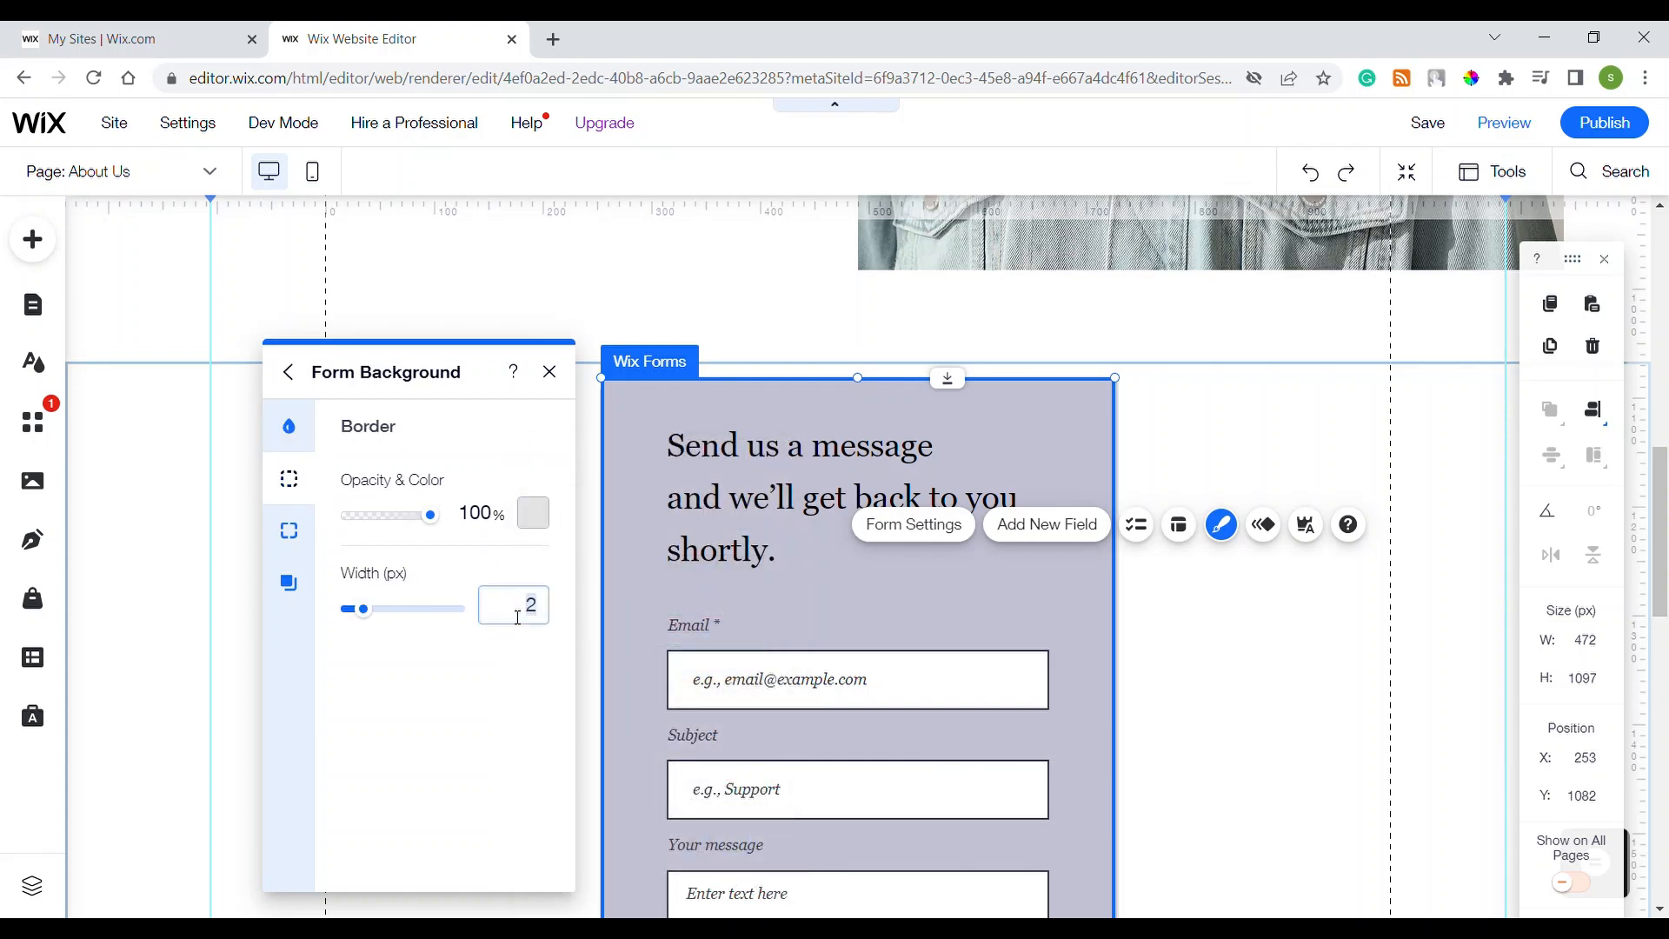
{"action": "type", "text": "4"}
{"action": "key", "text": "Return"}
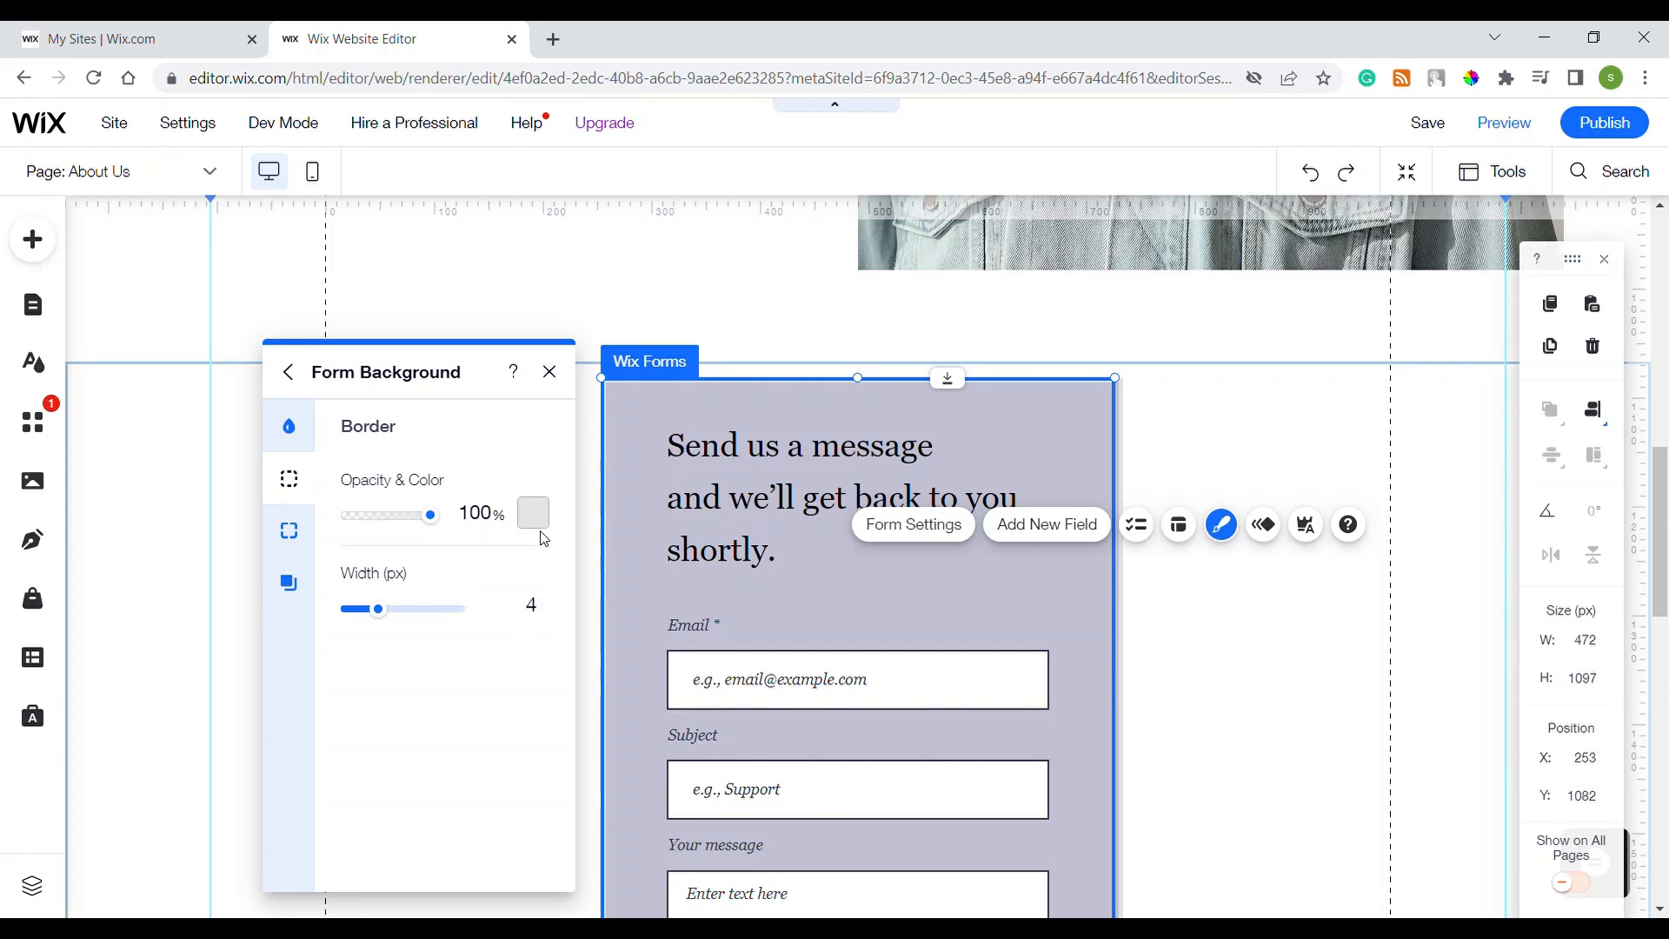
{"action": "left_click", "coordinate": [533, 520]}
{"action": "left_click", "coordinate": [681, 625]}
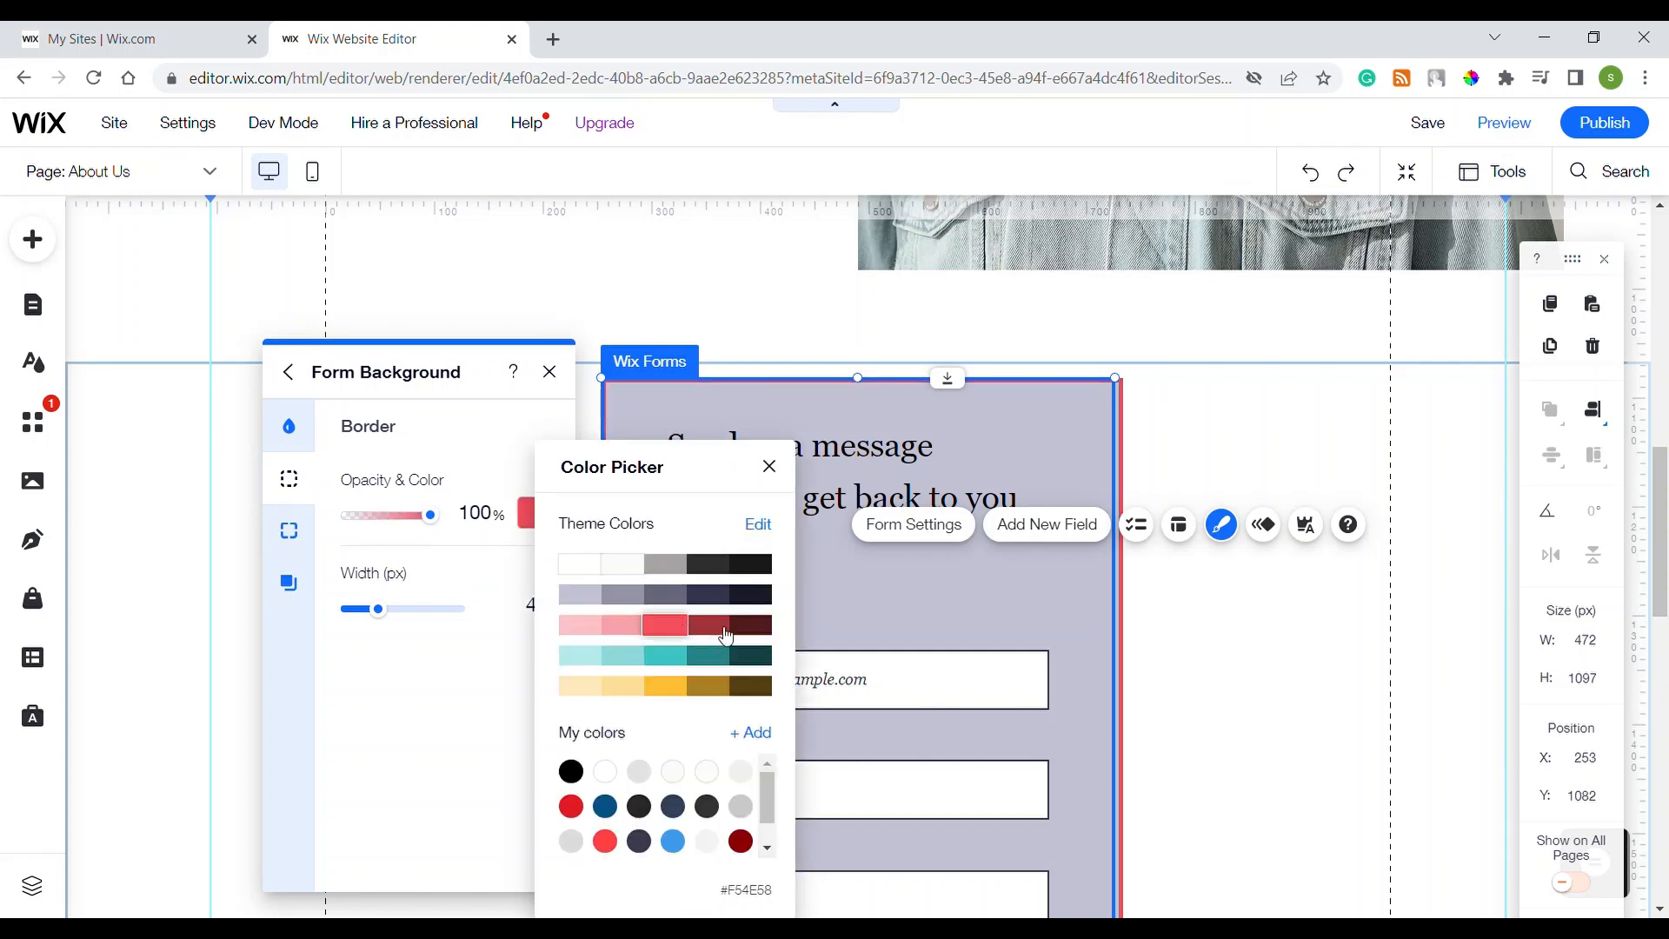
{"action": "left_click", "coordinate": [753, 566]}
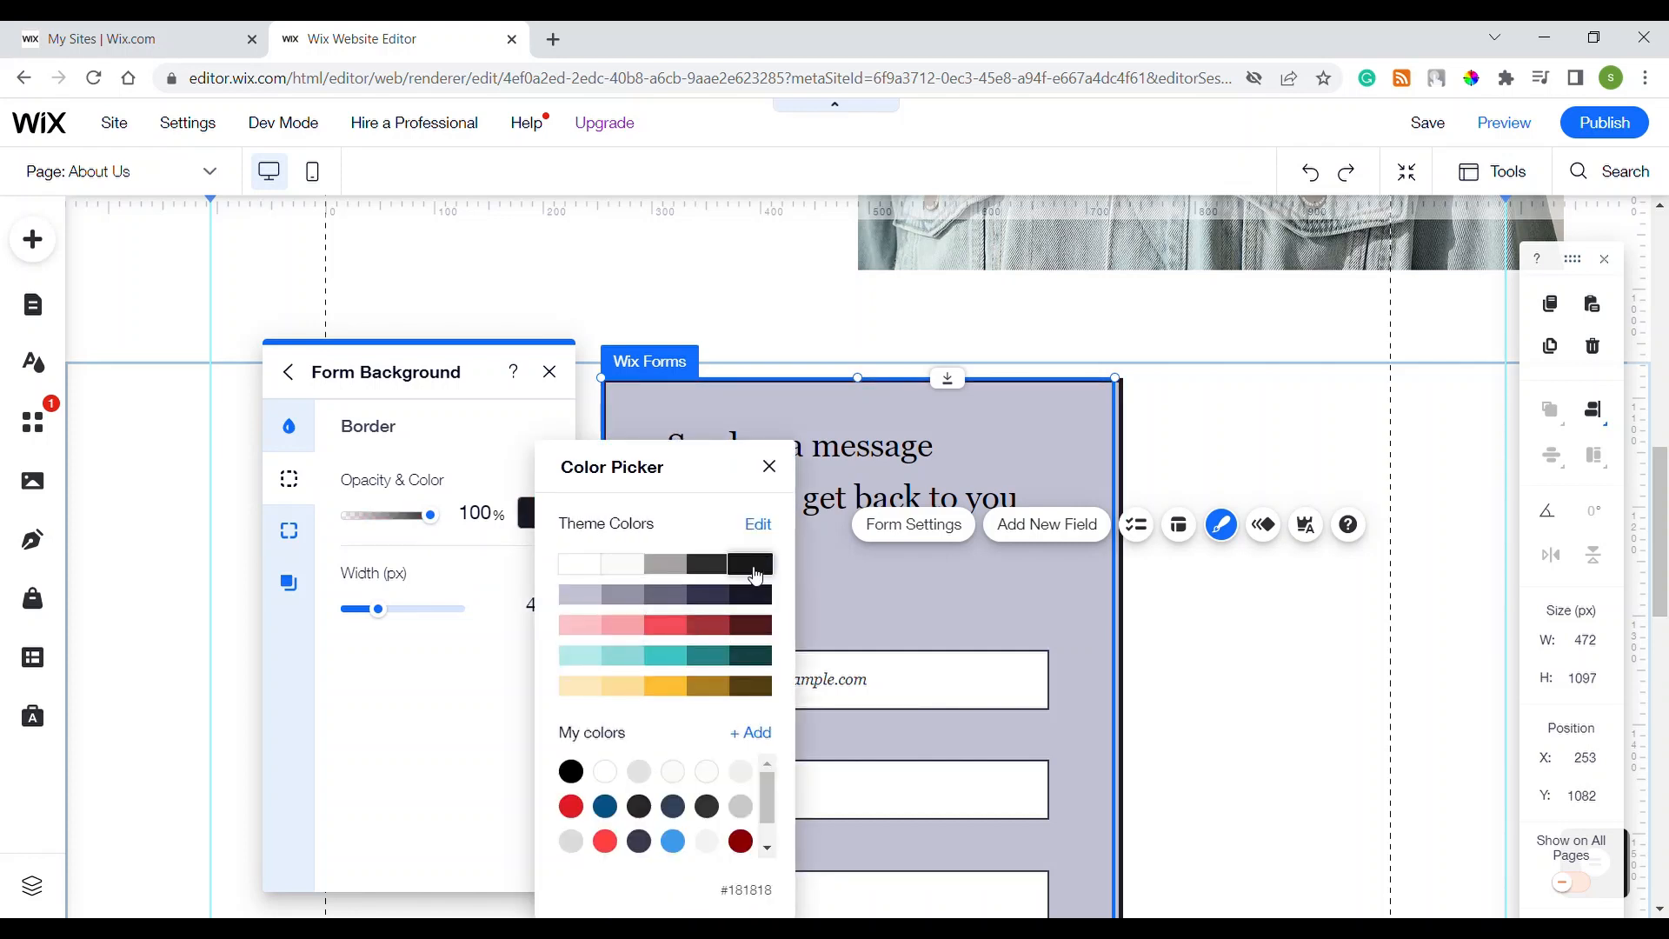
{"action": "left_click", "coordinate": [595, 567]}
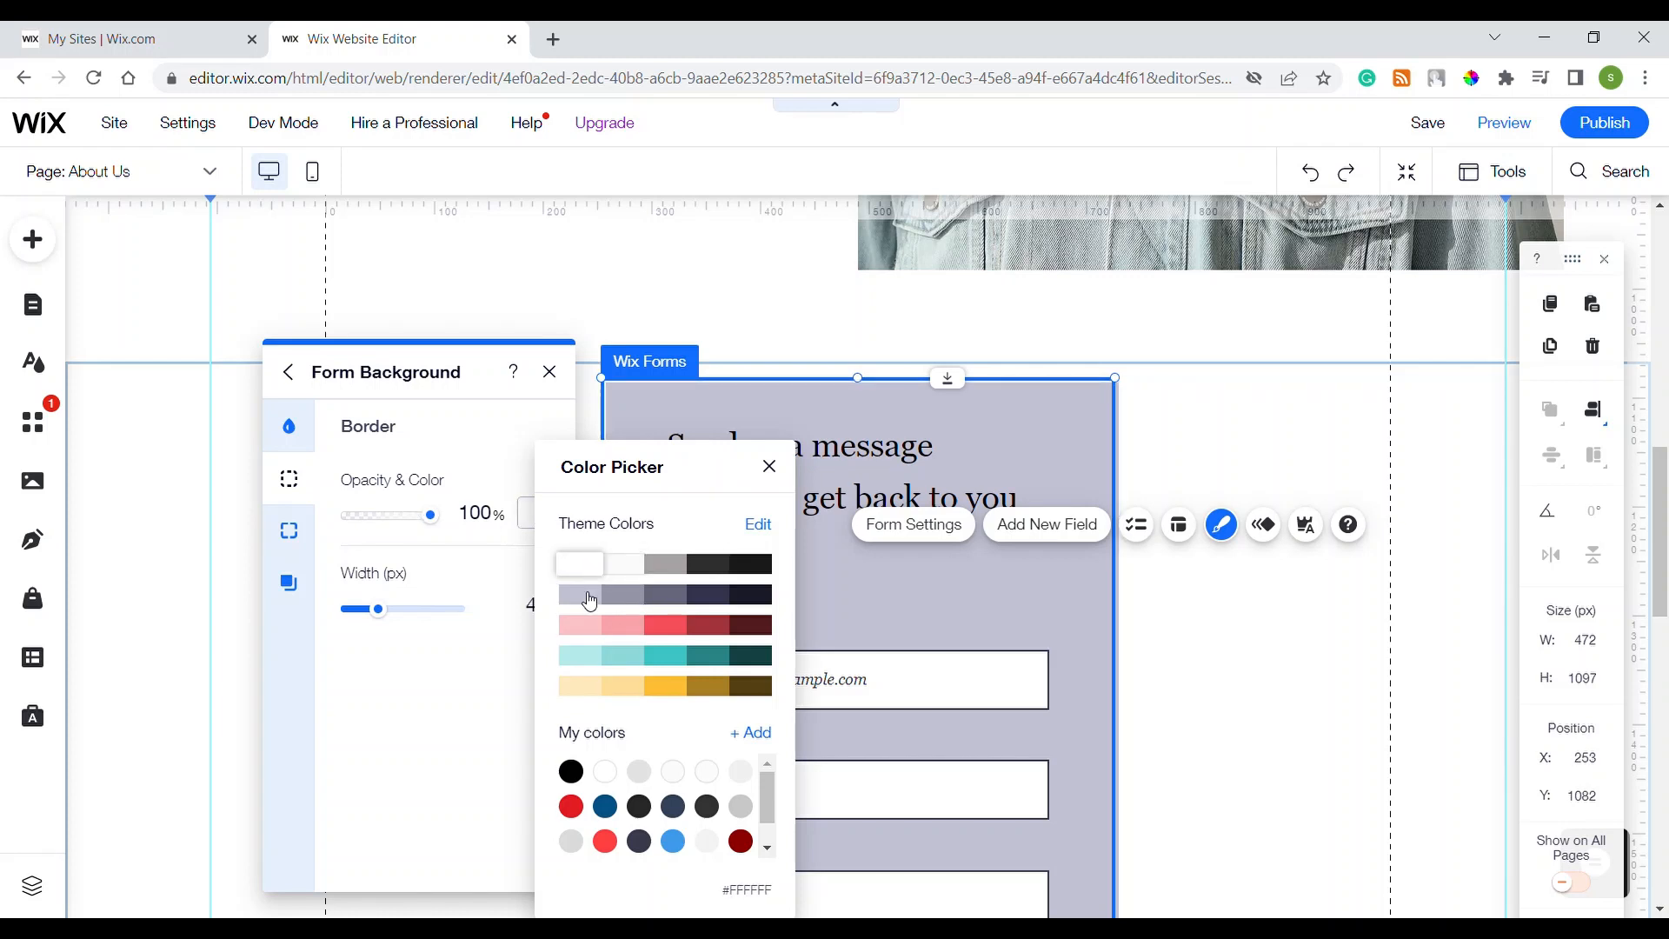
{"action": "left_click", "coordinate": [442, 715]}
Step: Round all the form's corners to 80 px
{"action": "left_click", "coordinate": [309, 532]}
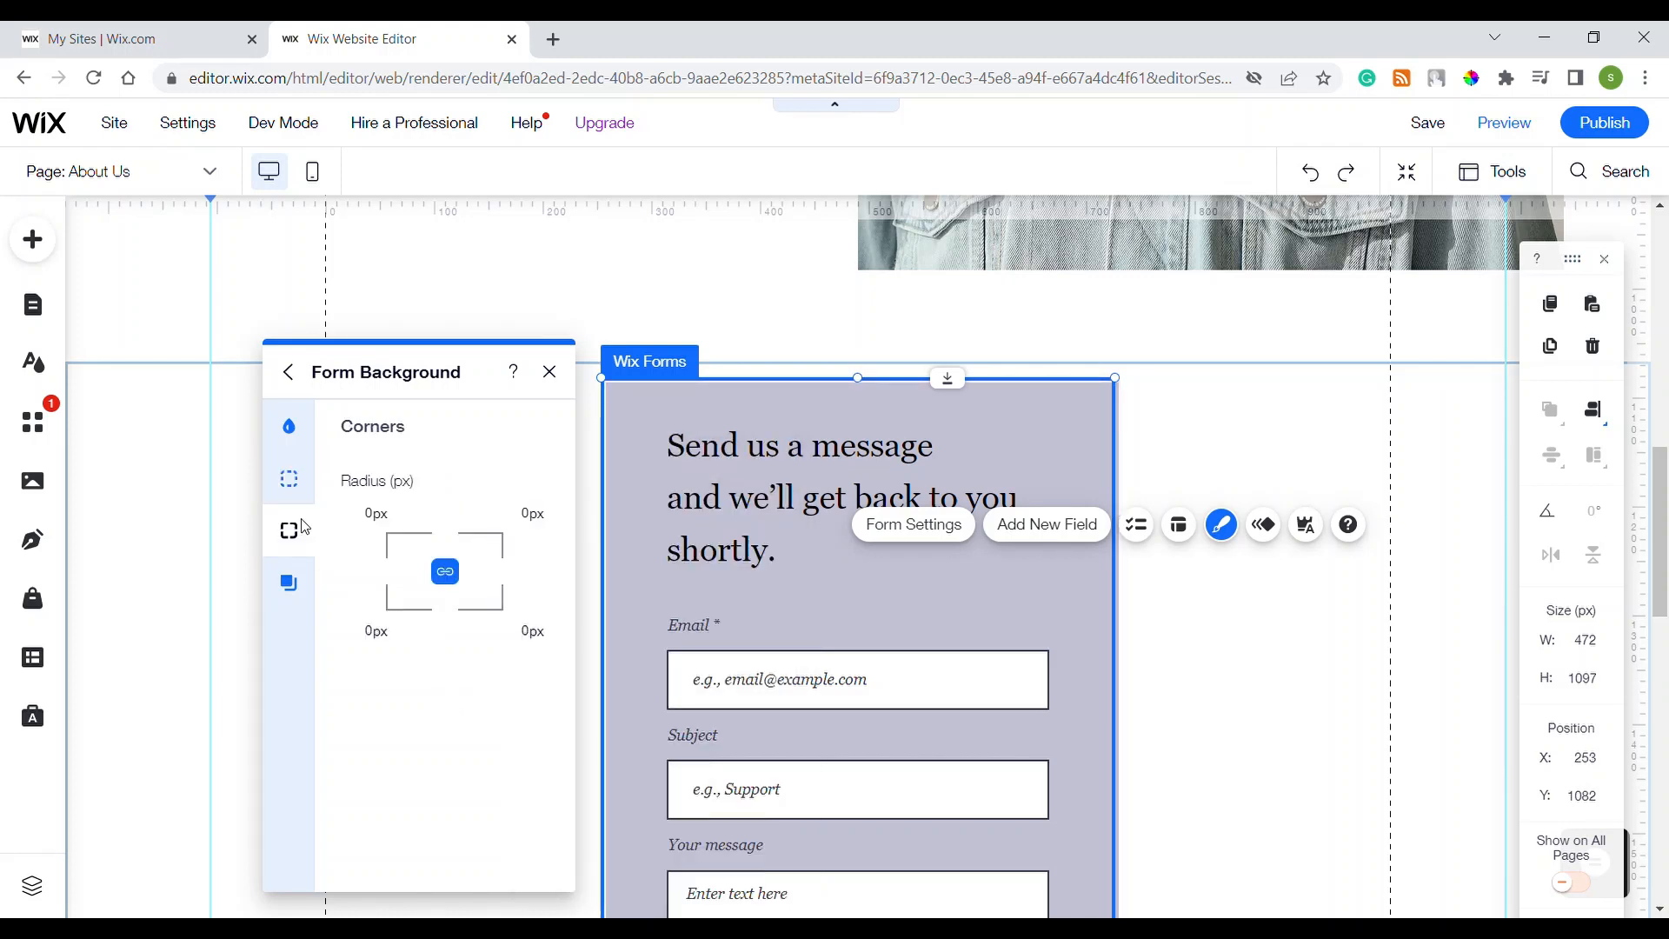
{"action": "left_click", "coordinate": [374, 520]}
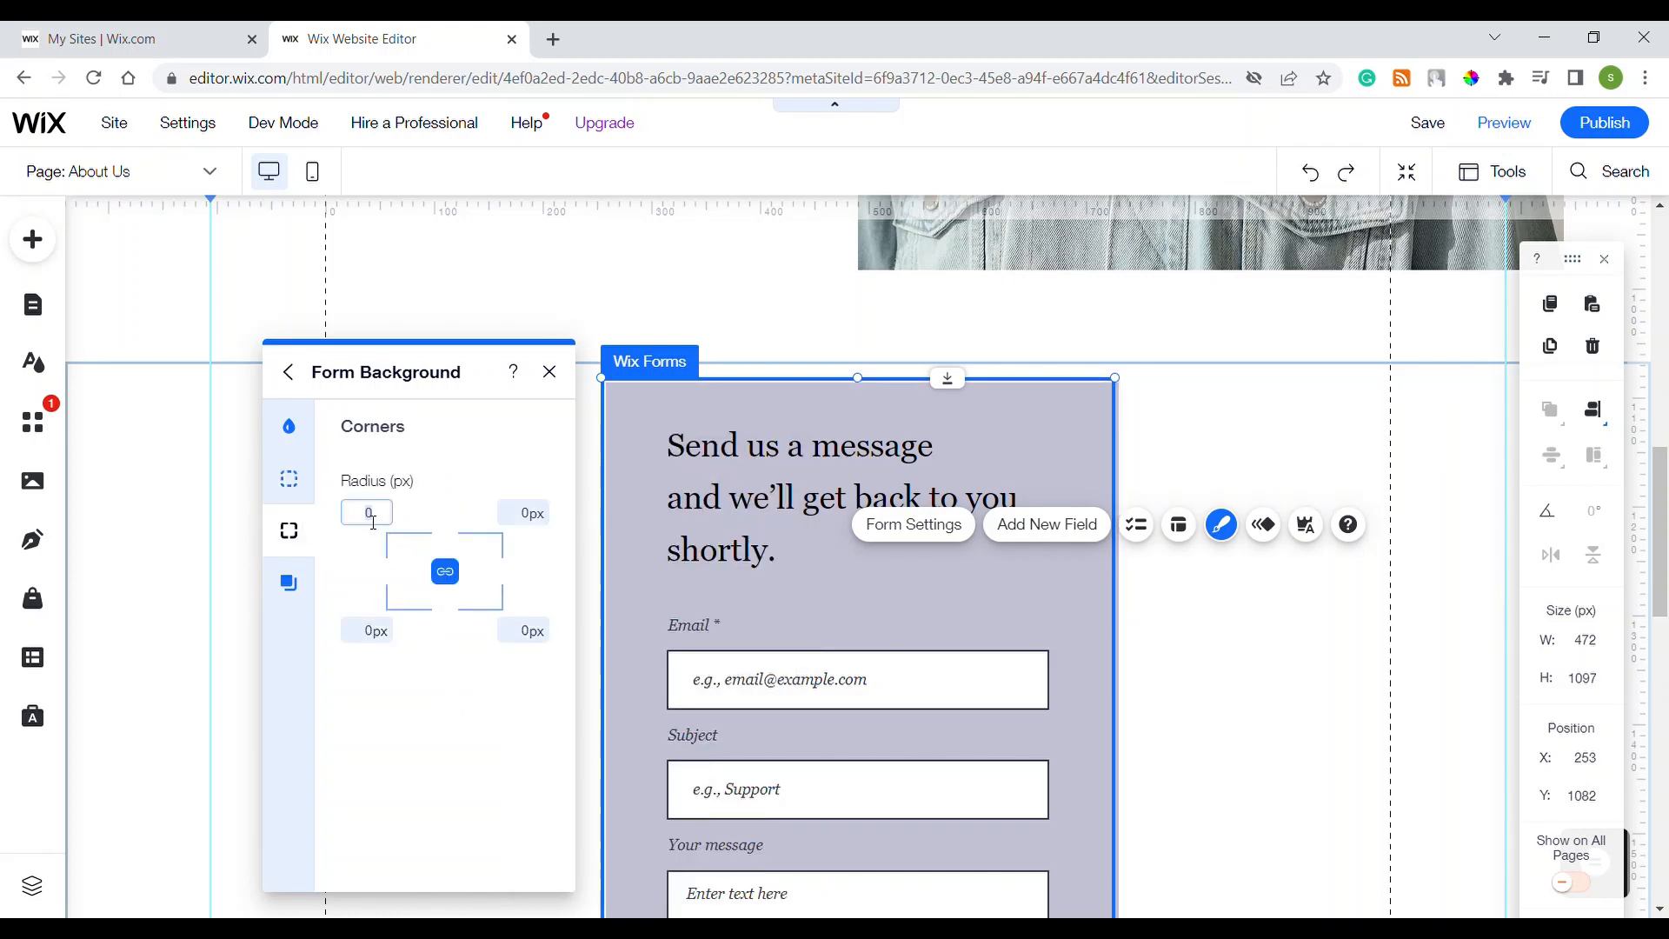
{"action": "type", "text": "80"}
{"action": "key", "text": "Return"}
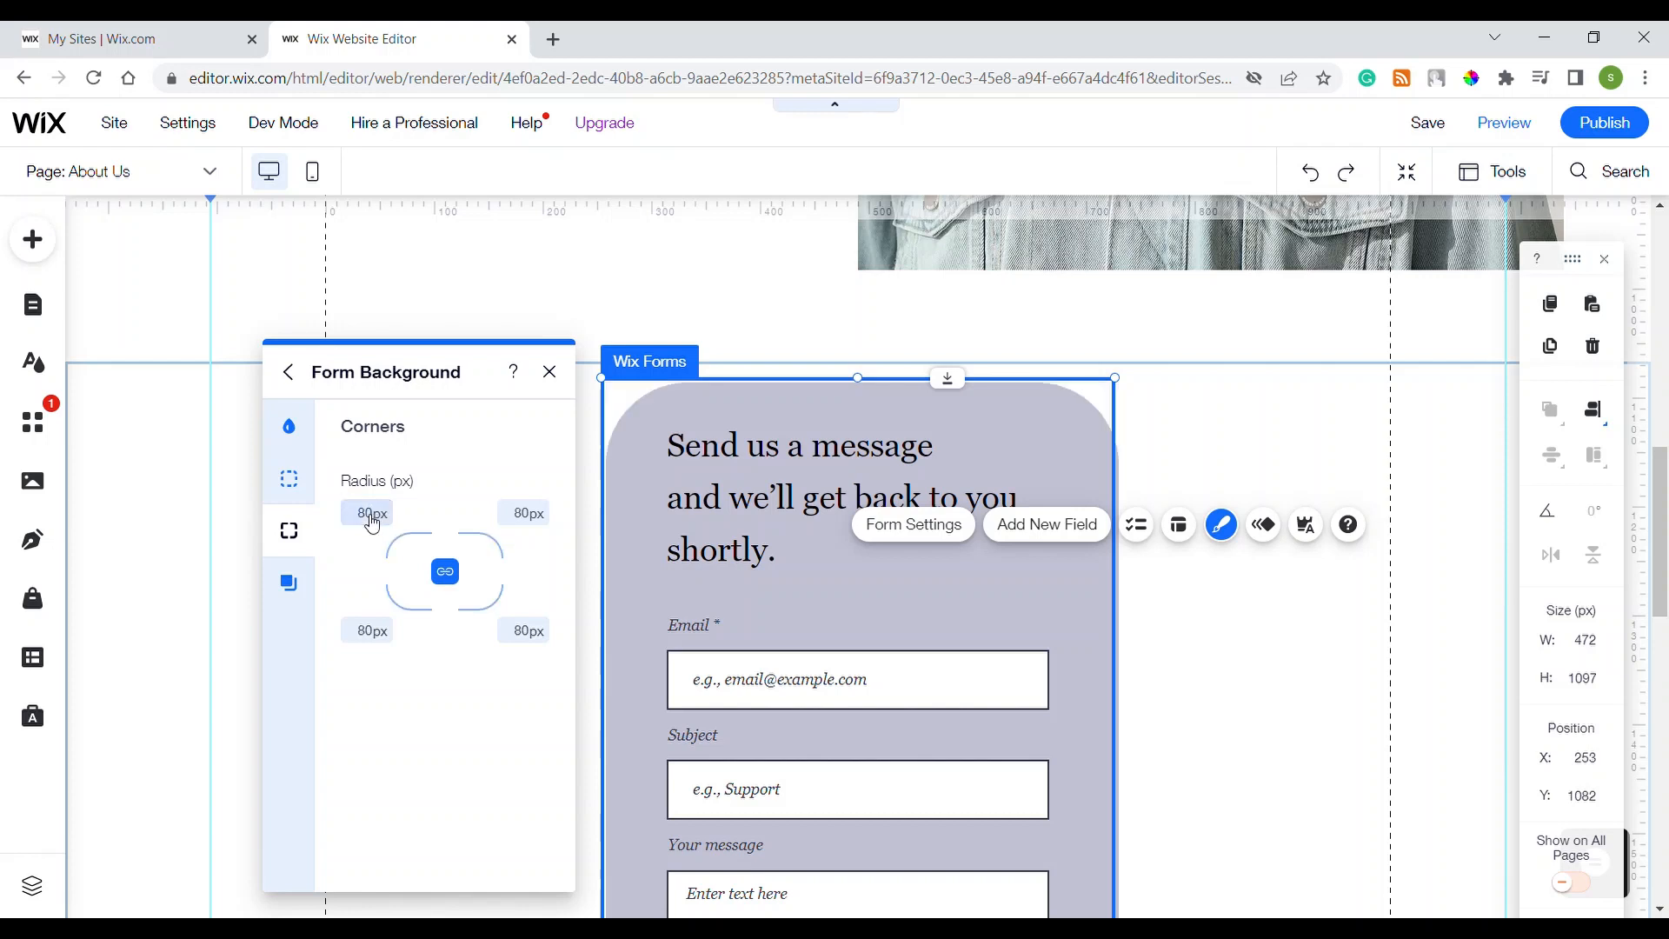
Step: Enable a drop shadow on the form and view the result
{"action": "left_click", "coordinate": [307, 593]}
{"action": "left_click", "coordinate": [522, 487]}
{"action": "left_click", "coordinate": [1265, 608]}
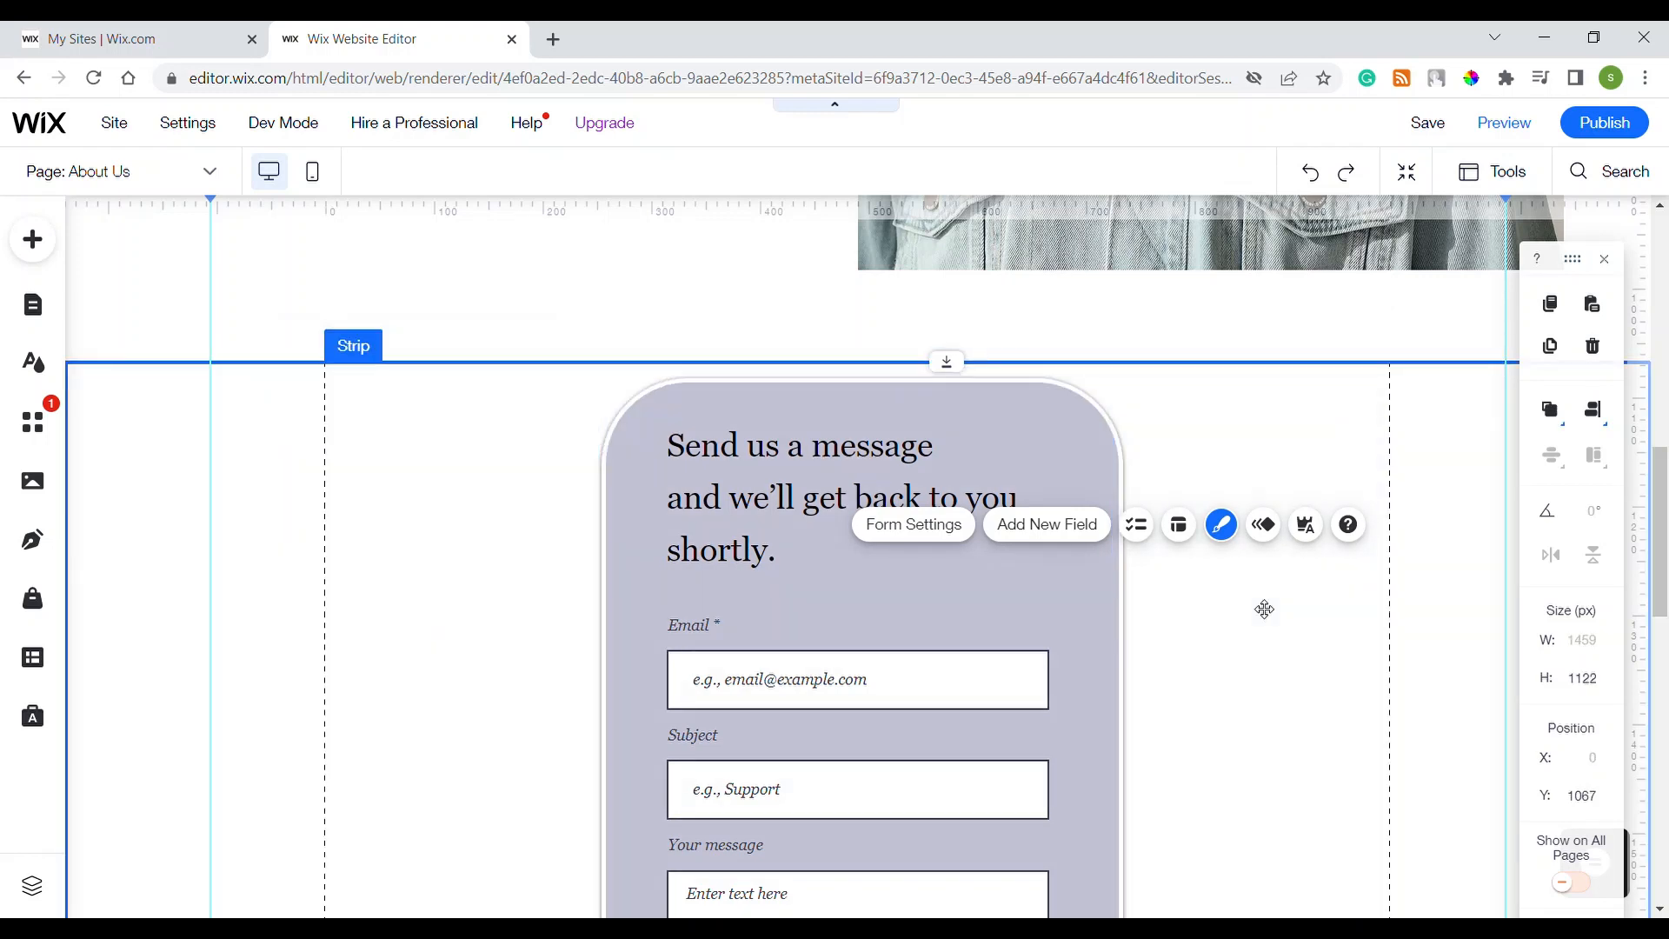